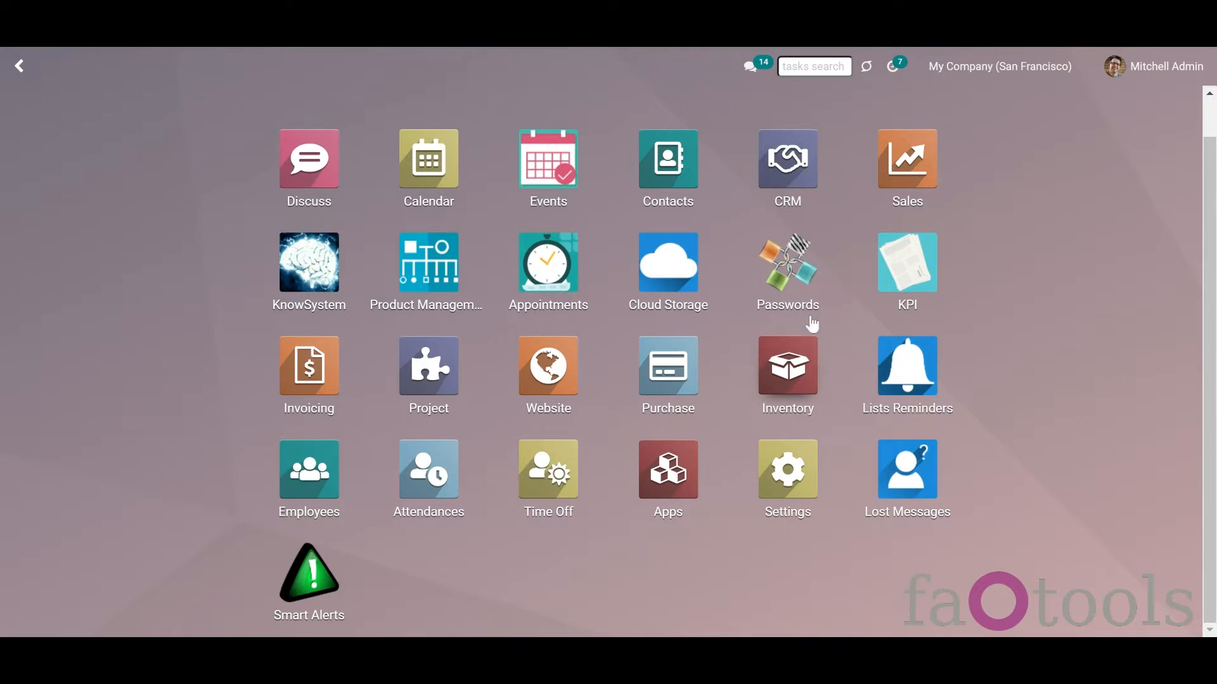
# Step: Open the Passwords app to reach the Passwords Bundles page
pyautogui.click(787, 302)
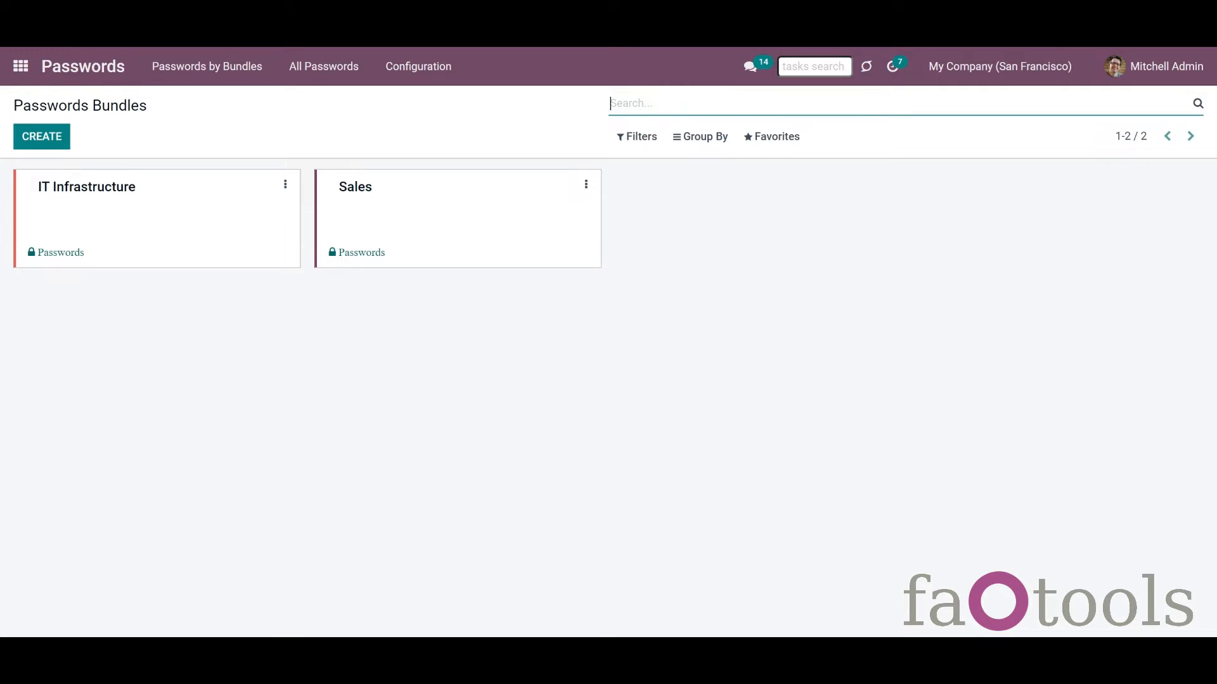
# Step: Create a new bundle named 'Project managers passwords'
pyautogui.click(25, 143)
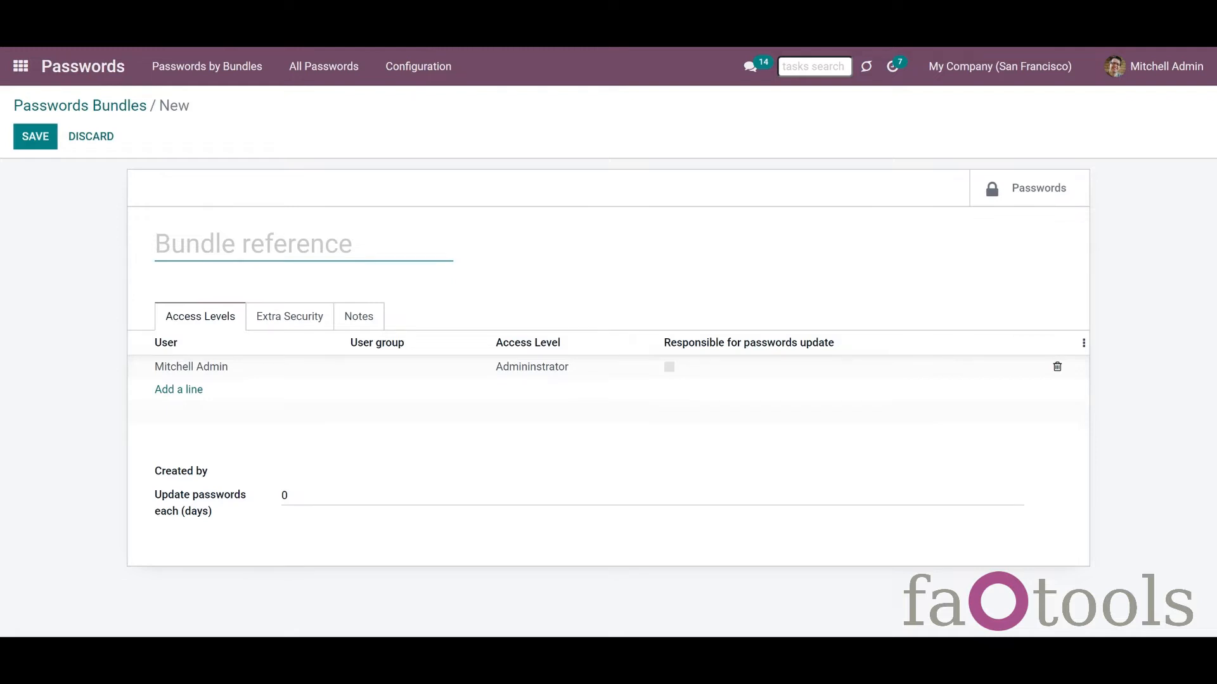
pyautogui.write('Project managers passwords')
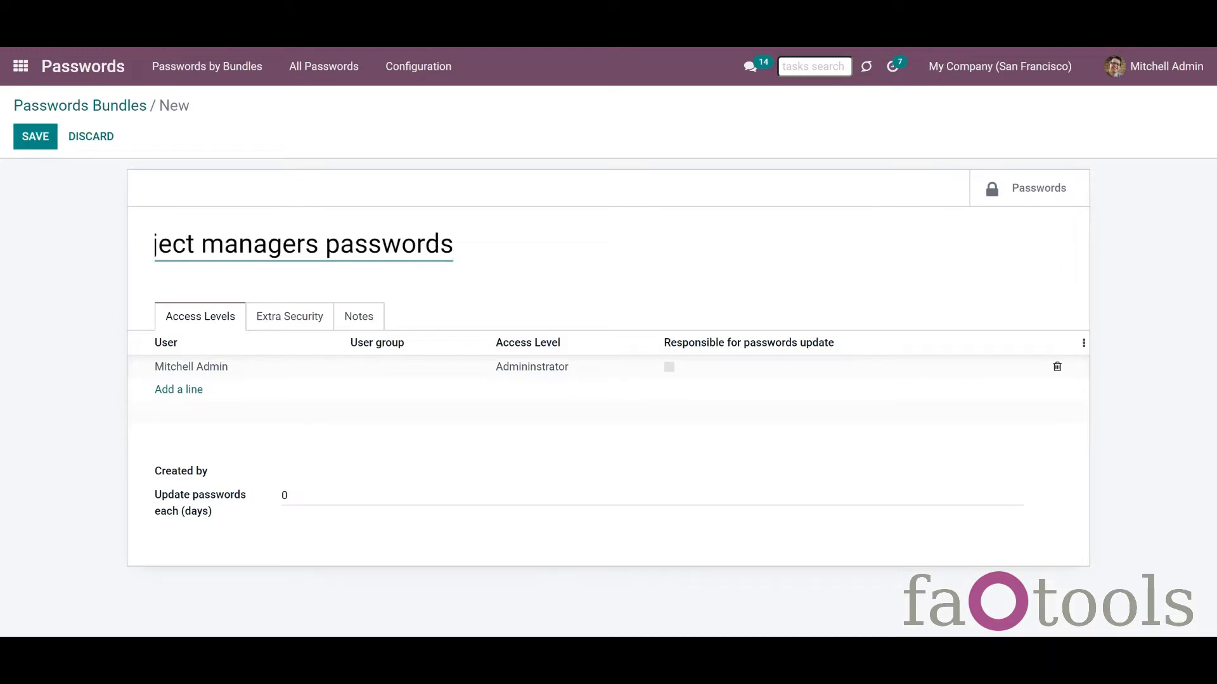
pyautogui.hotkey('alt', 's')
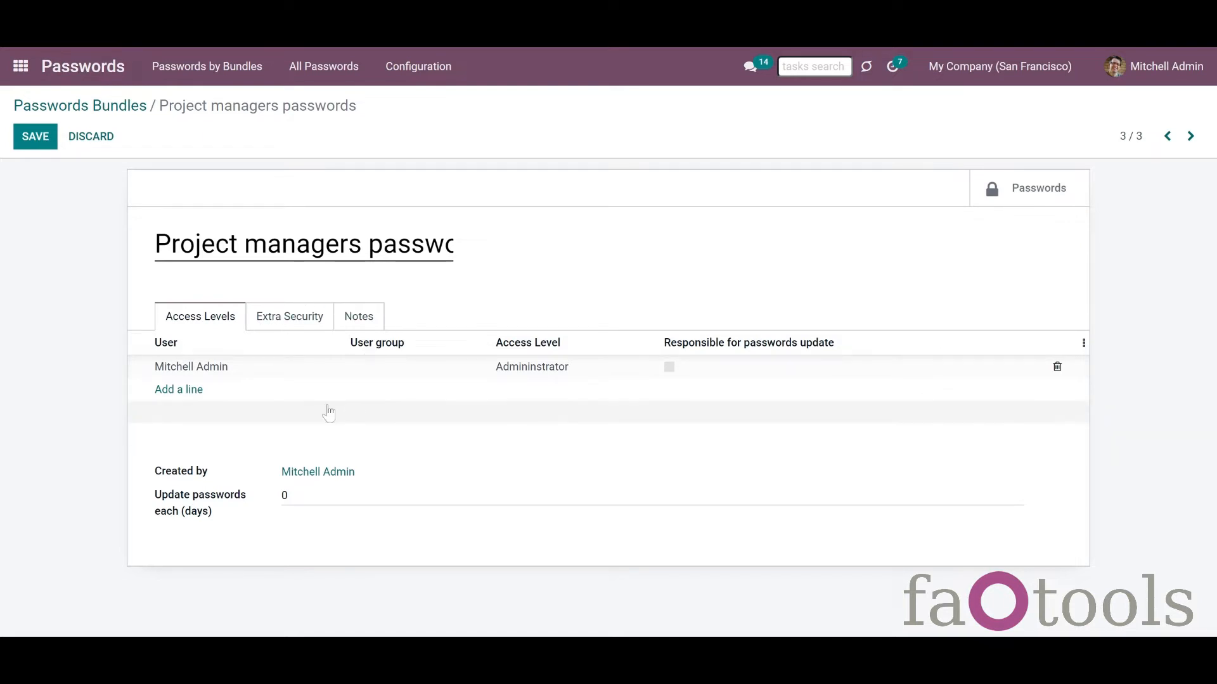
# Step: Add a user access line with Administrator rights, responsible for password updates
pyautogui.moveTo(312, 412)
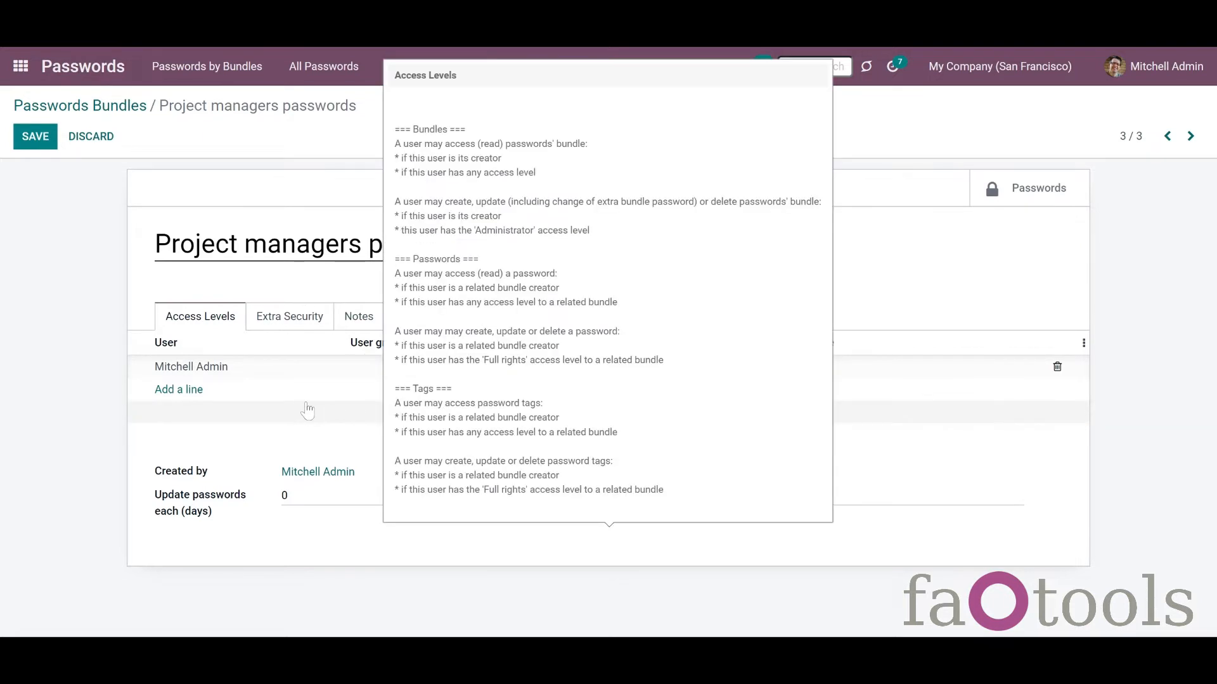
pyautogui.click(193, 389)
pyautogui.click(193, 396)
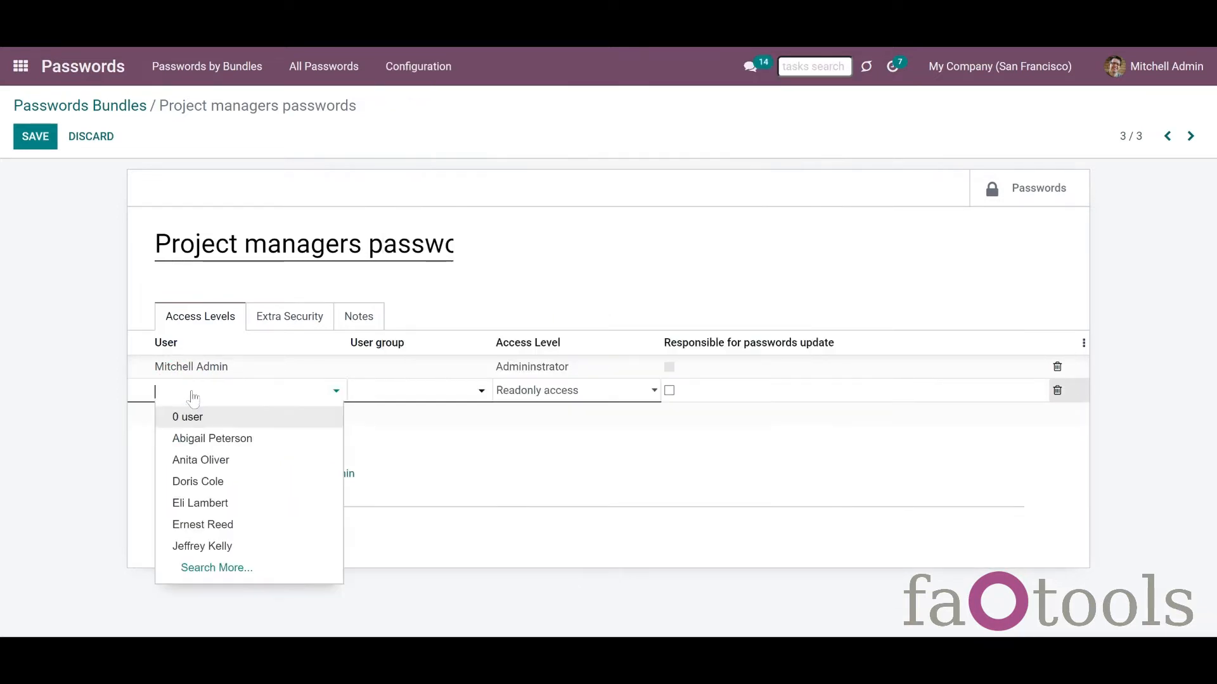
pyautogui.click(211, 462)
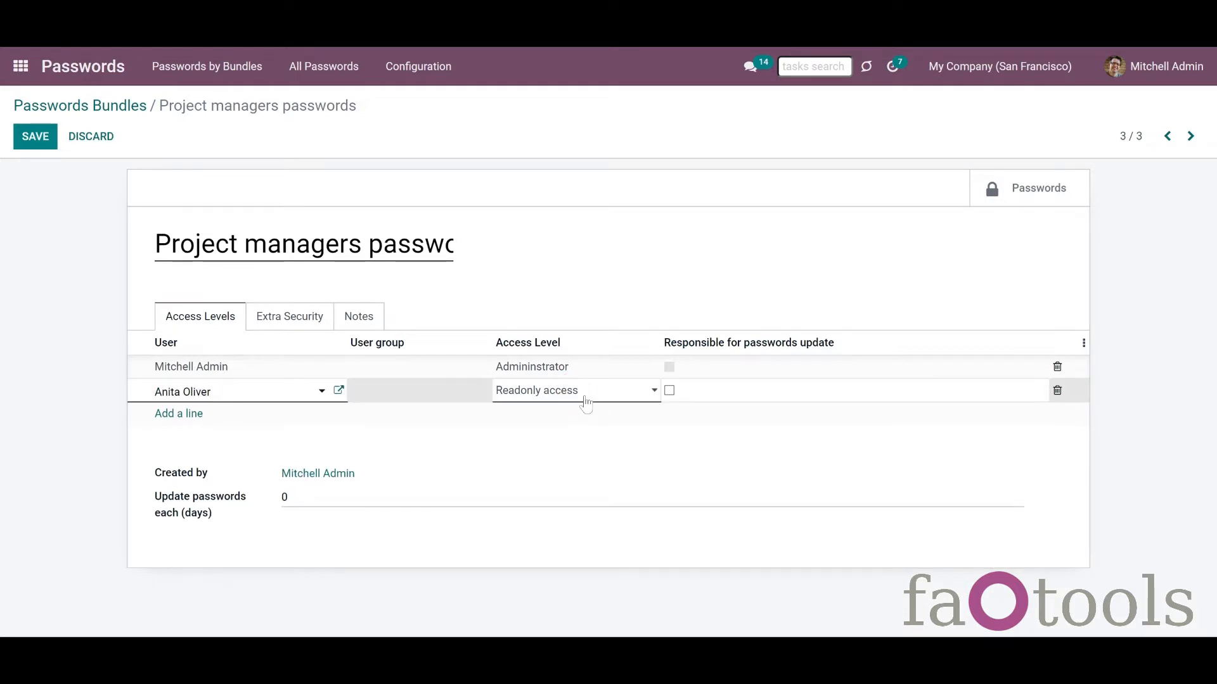
pyautogui.click(569, 414)
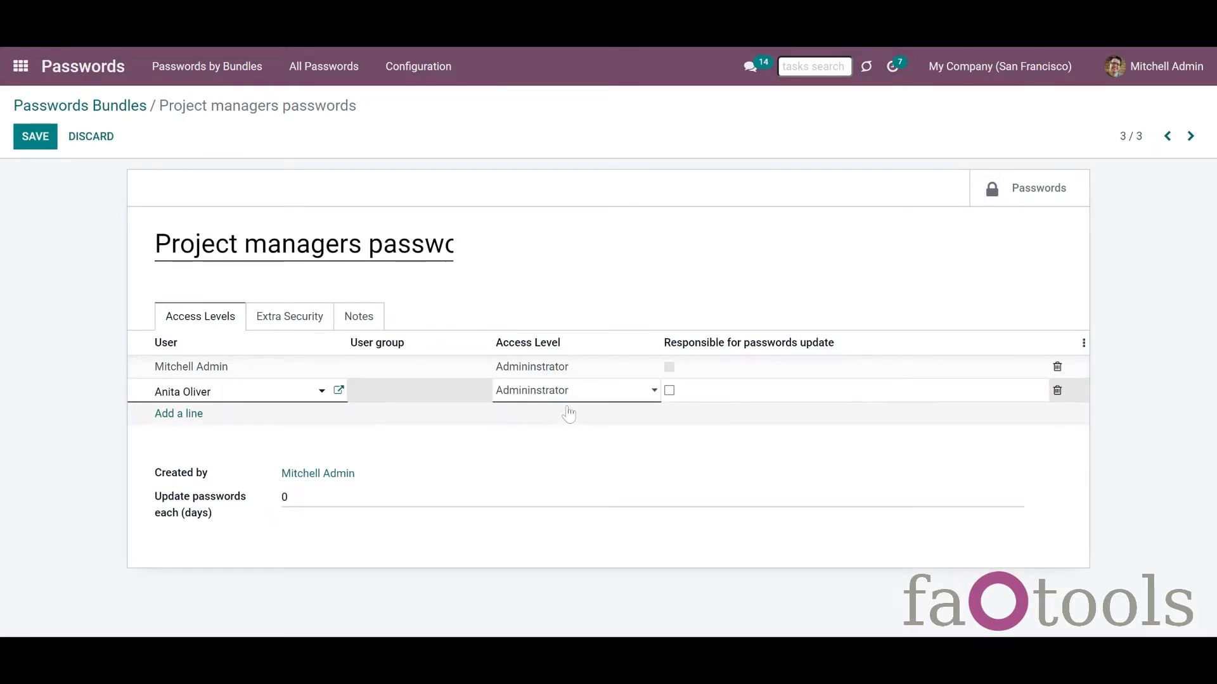
pyautogui.click(669, 390)
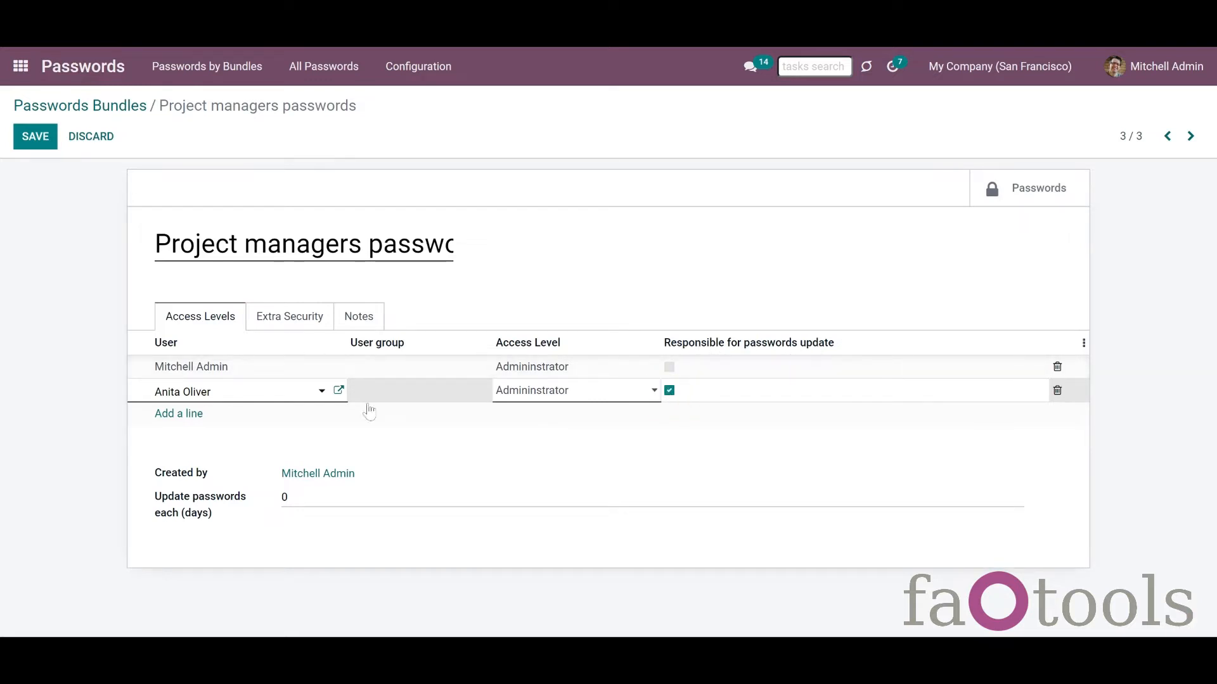
# Step: Add a Project / User group access line
pyautogui.click(190, 417)
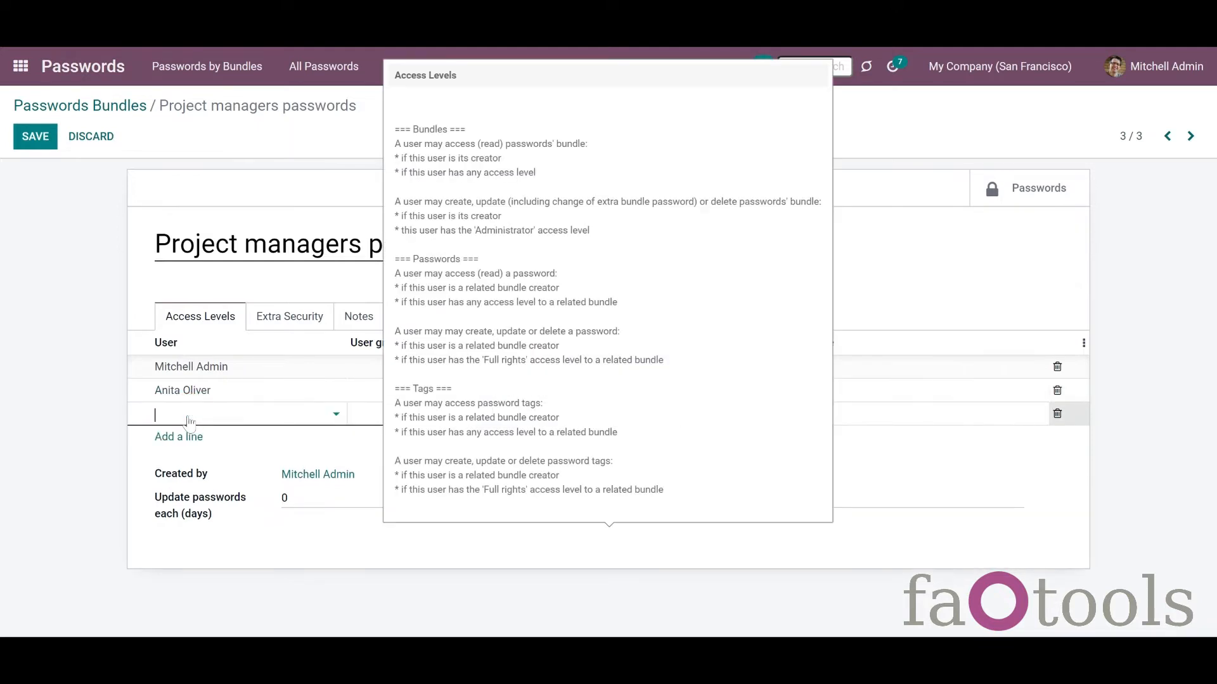
pyautogui.click(366, 420)
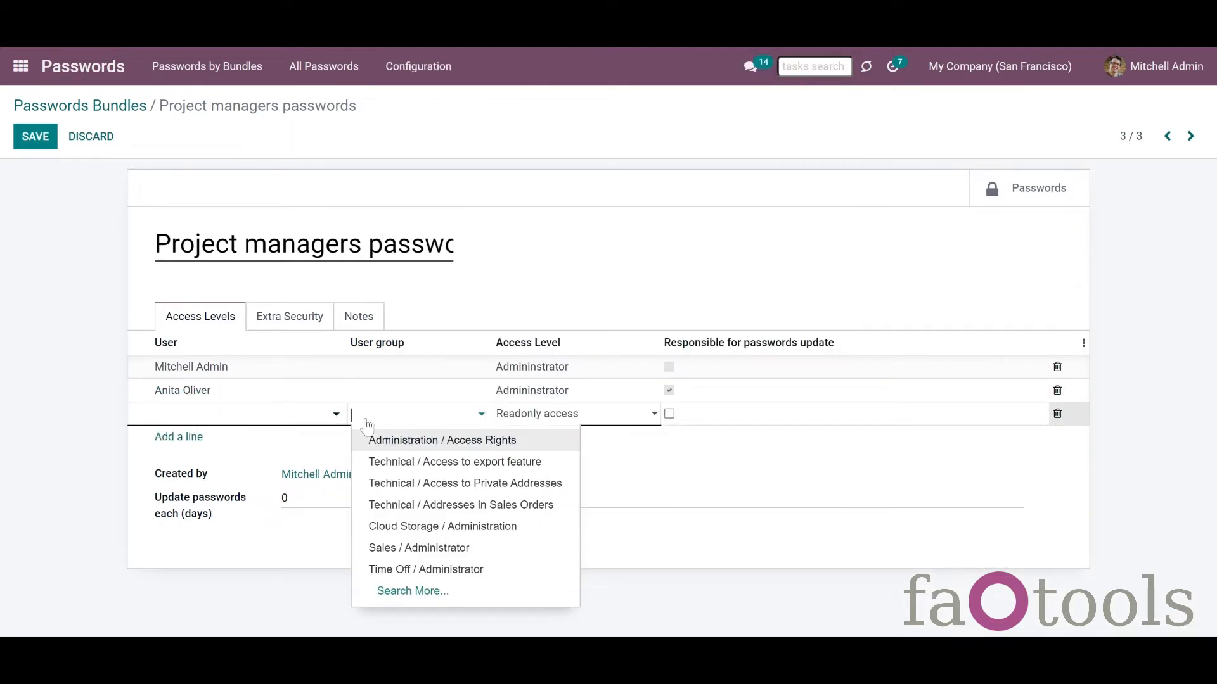
pyautogui.write('proje')
pyautogui.click(437, 472)
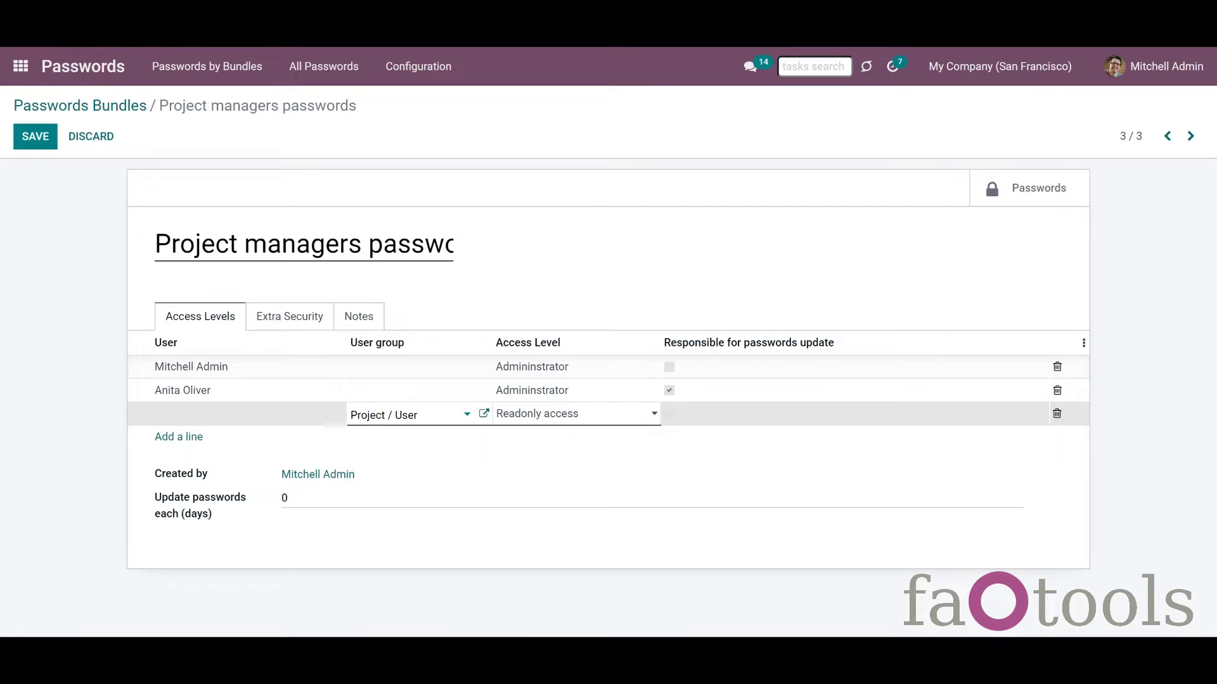
# Step: Add a Project / Administrator group access line with Full rights
pyautogui.click(174, 437)
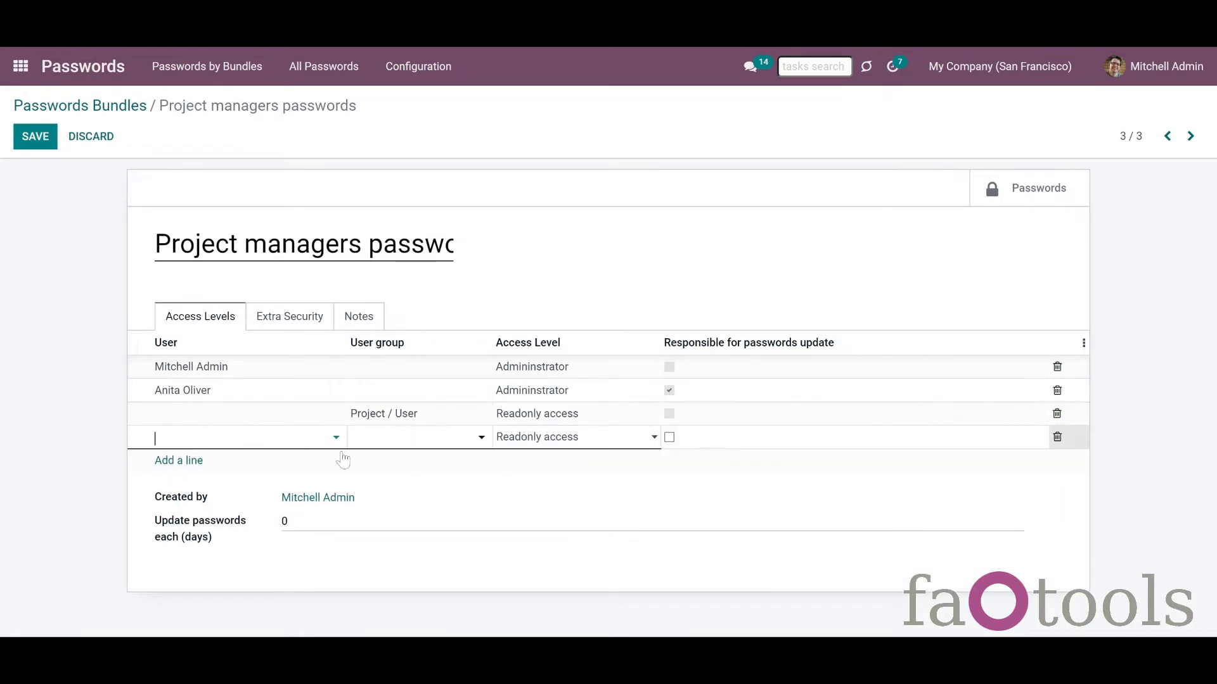
pyautogui.click(394, 444)
pyautogui.write('p')
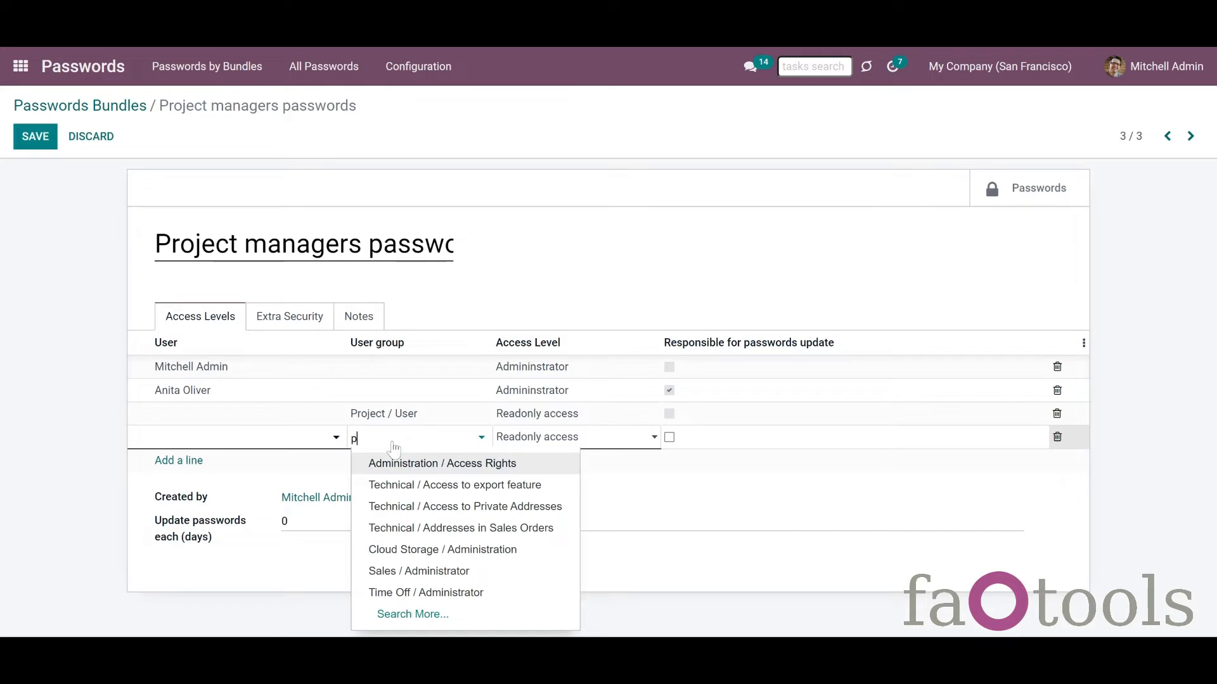
pyautogui.write('roj')
pyautogui.click(399, 462)
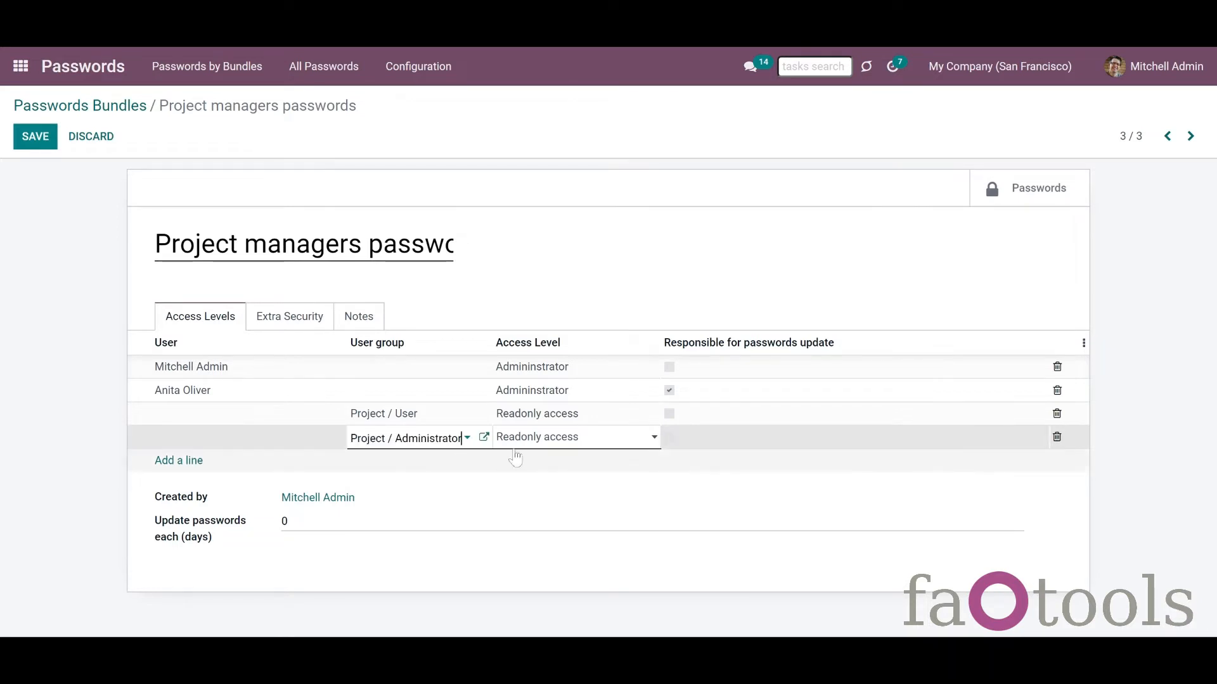
pyautogui.click(528, 451)
pyautogui.click(526, 468)
pyautogui.click(507, 481)
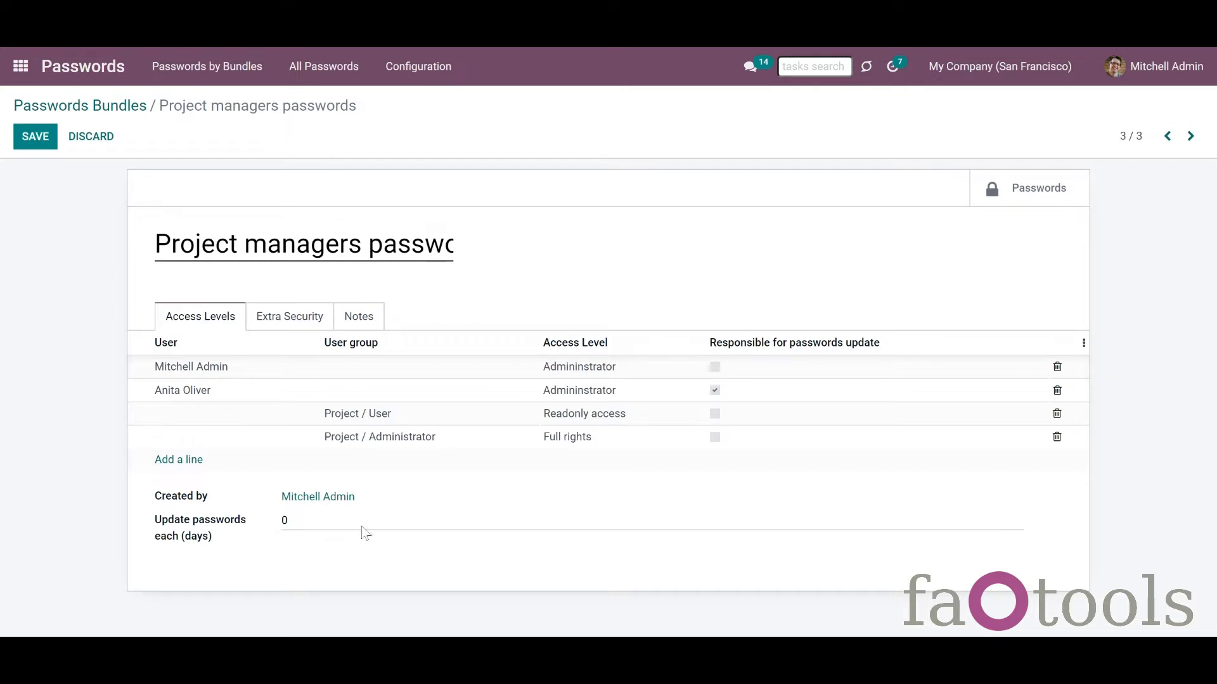
# Step: Make the user update-responsible and set the password update interval to 30 days
pyautogui.click(714, 390)
pyautogui.click(347, 525)
pyautogui.hotkey('ctrl', 'a')
pyautogui.write('30')
pyautogui.click(300, 580)
pyautogui.click(290, 321)
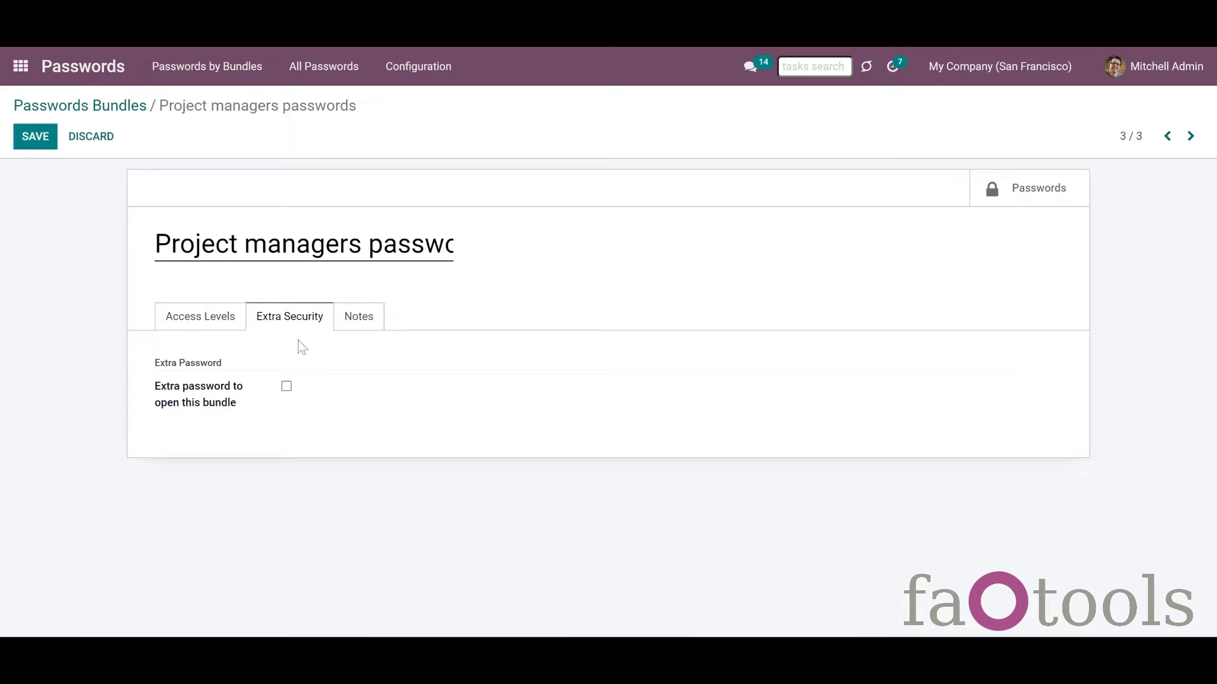
# Step: Require an extra password to open the bundle, entering and confirming the bundle password
pyautogui.click(287, 386)
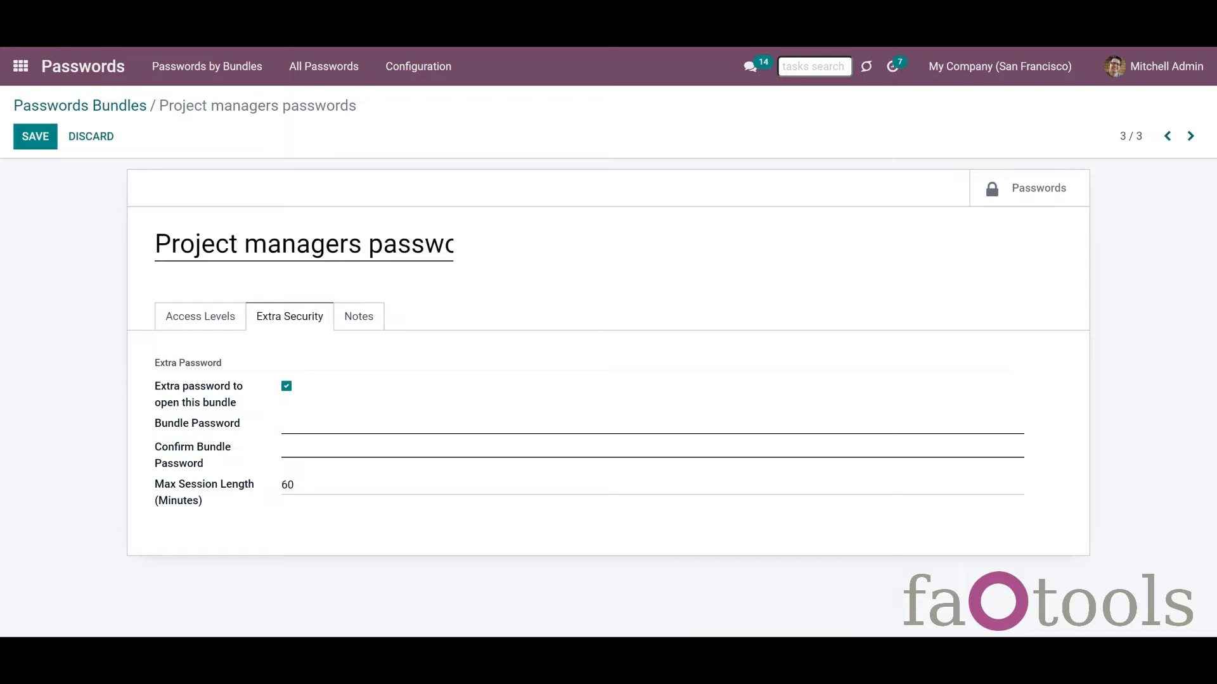
pyautogui.click(321, 429)
pyautogui.write('1234567890')
pyautogui.click(304, 448)
pyautogui.write('12345')
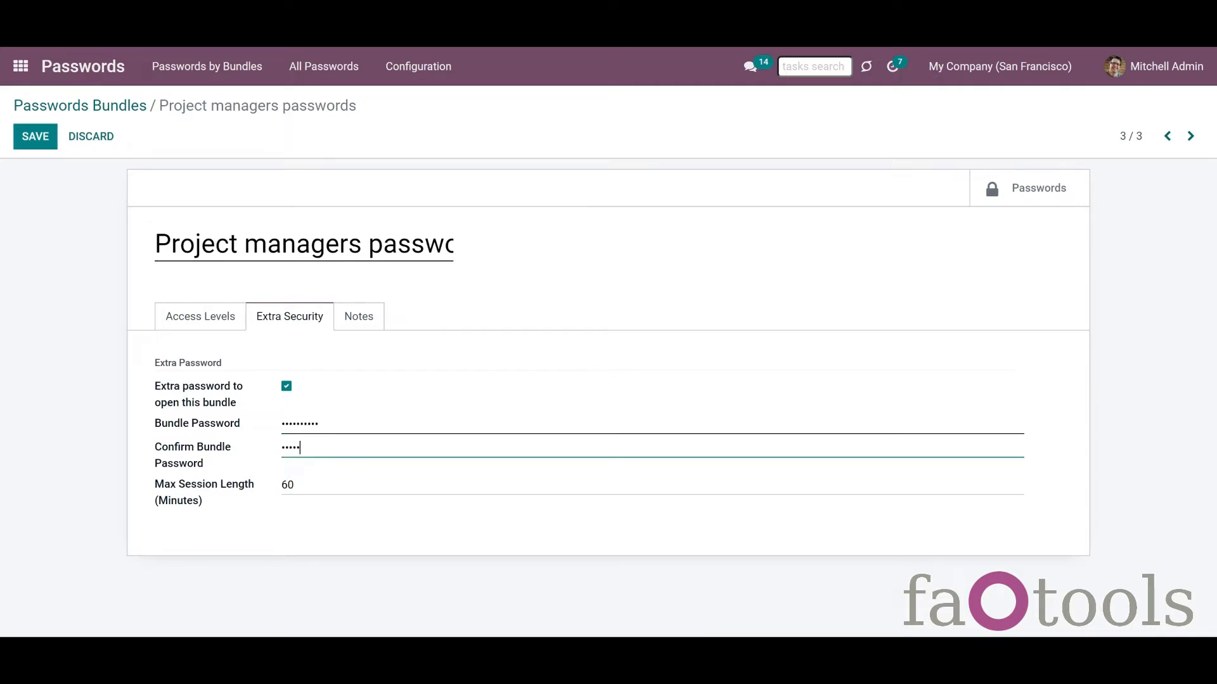
pyautogui.write('67890')
# Step: Set the bundle's maximum session length to 10 minutes
pyautogui.click(259, 498)
pyautogui.write('10')
pyautogui.click(347, 560)
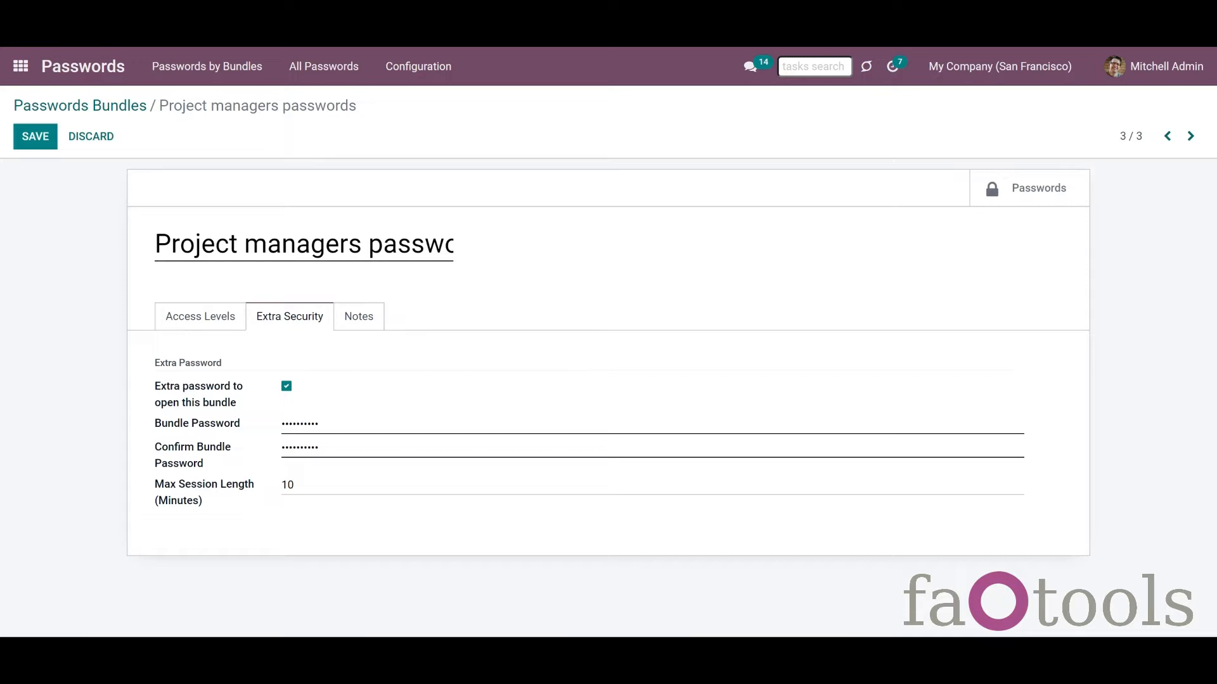
pyautogui.click(370, 323)
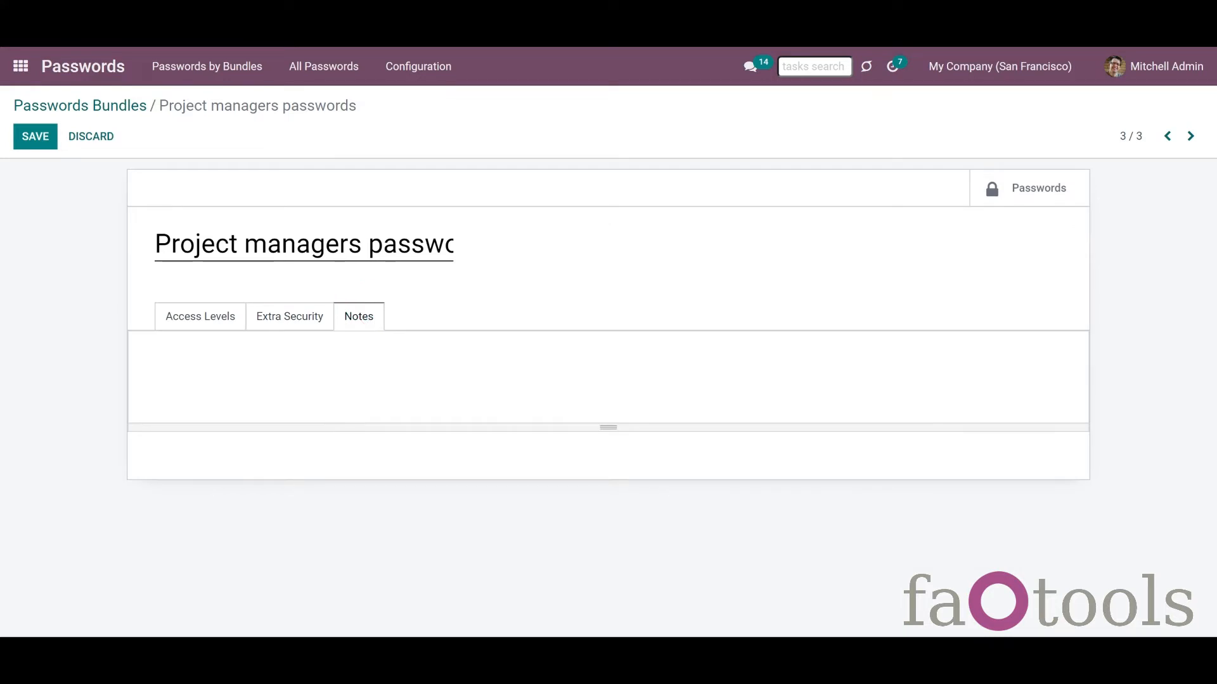
# Step: Add the note 'The bundle for project managers.' and save the bundle
pyautogui.click(379, 384)
pyautogui.write('The bundle for project managers.')
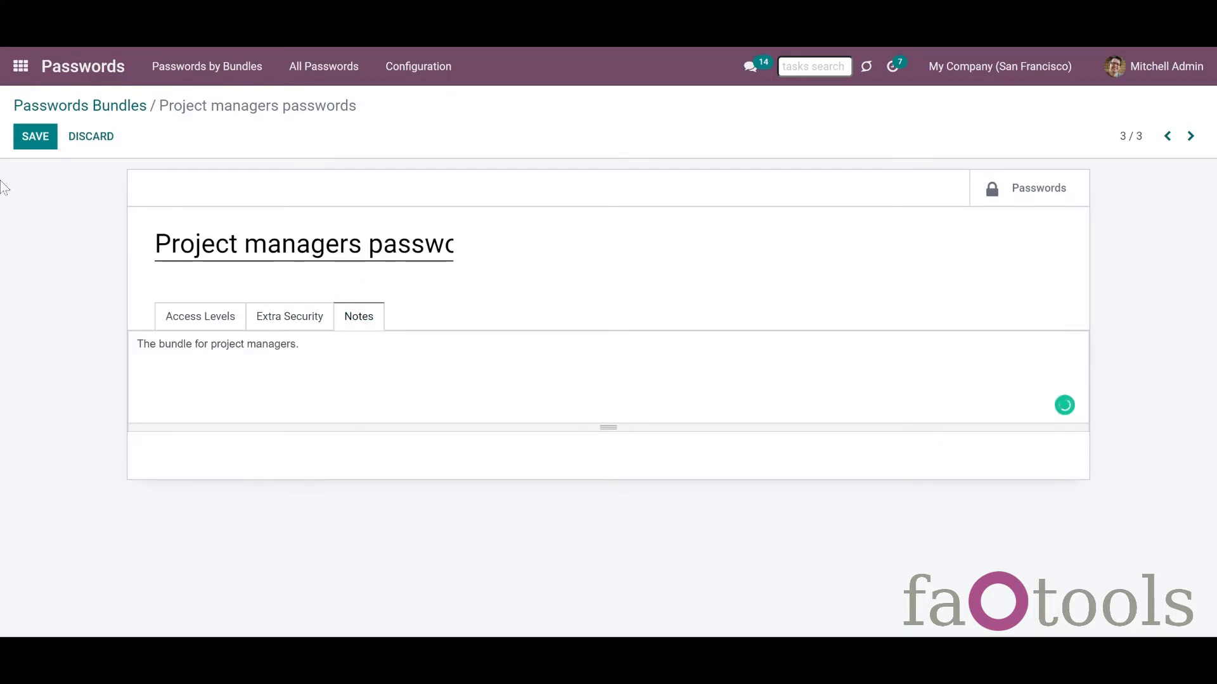
pyautogui.click(33, 149)
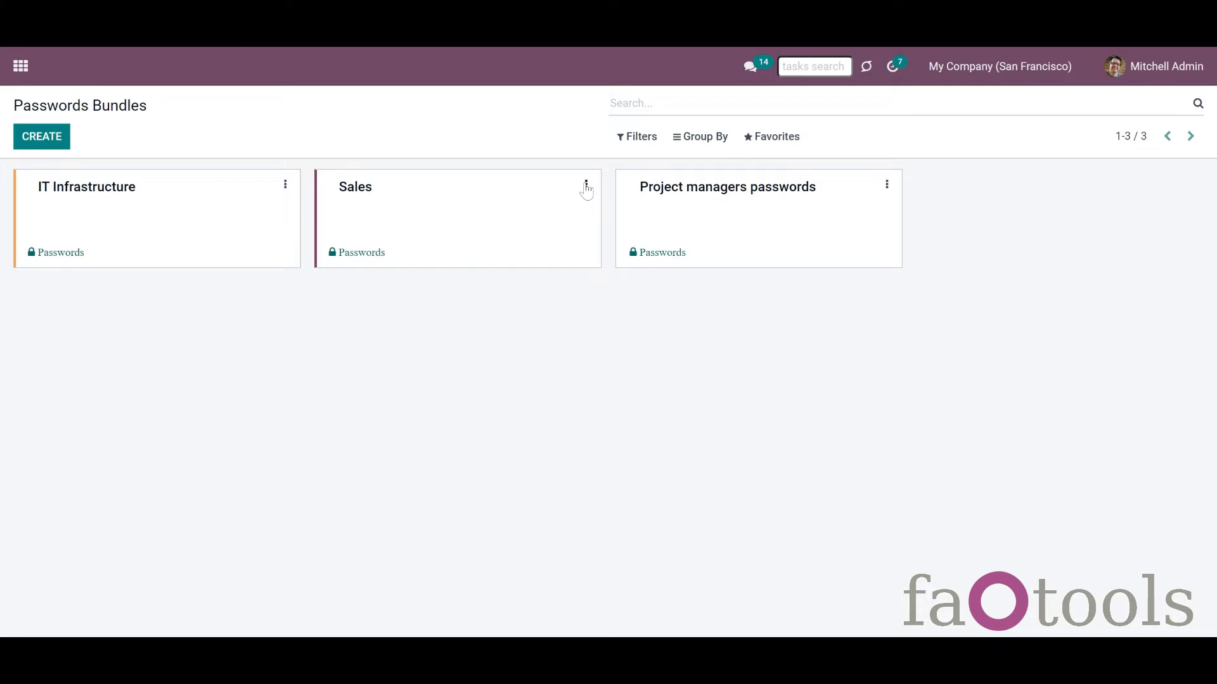
# Step: Give the Sales bundle card a light blue colour
pyautogui.click(586, 186)
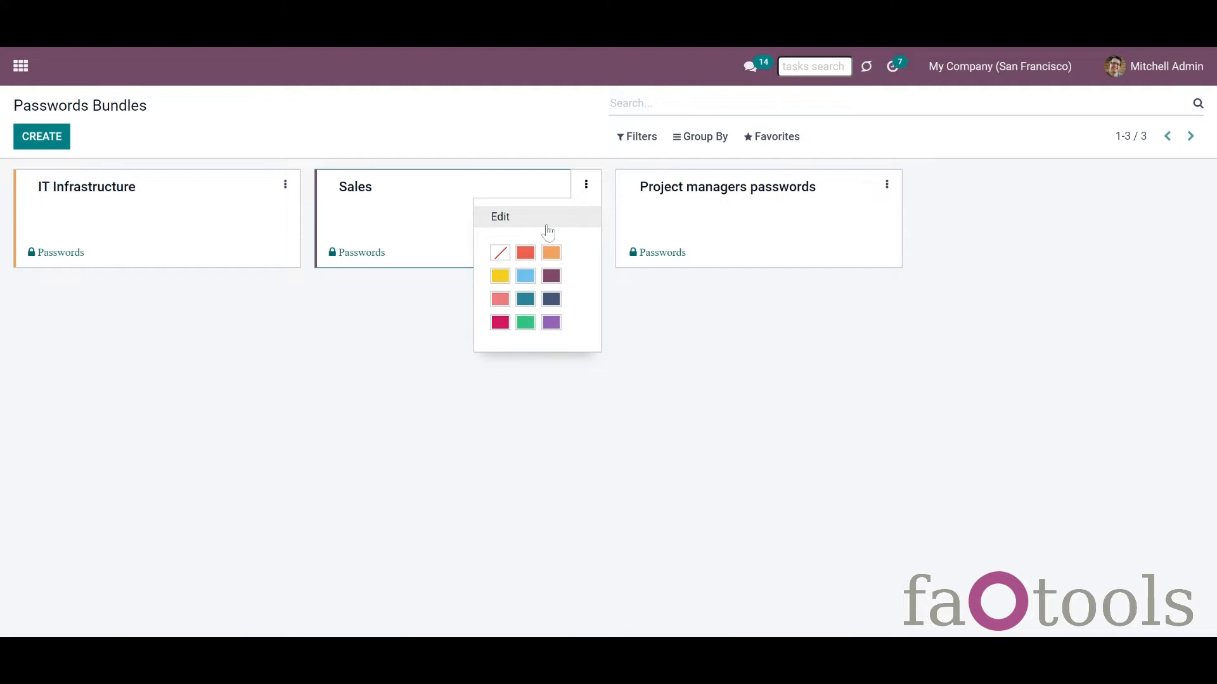
pyautogui.click(528, 280)
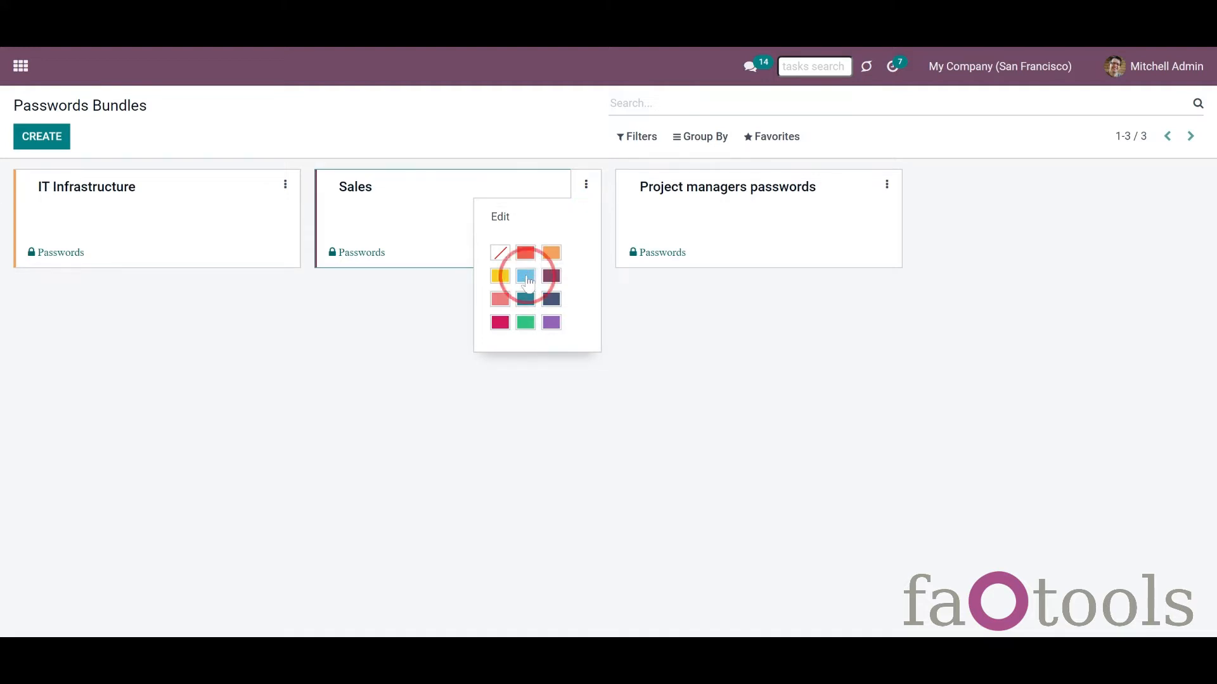
pyautogui.click(590, 188)
pyautogui.click(505, 218)
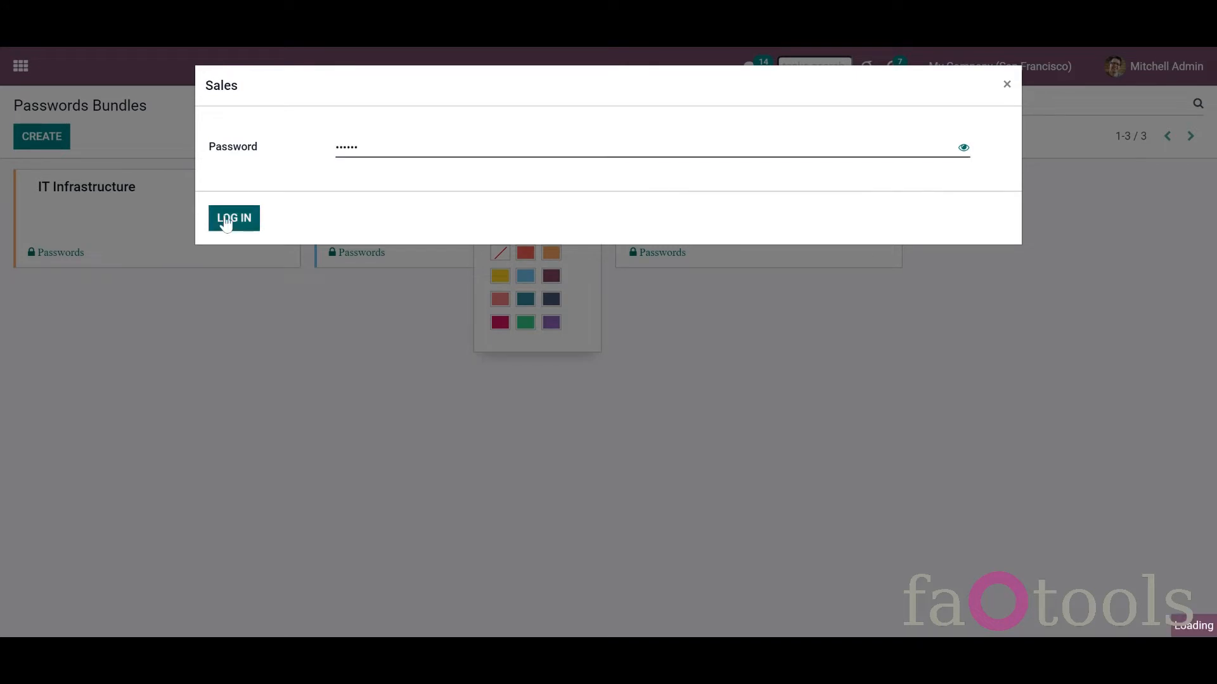
pyautogui.click(231, 218)
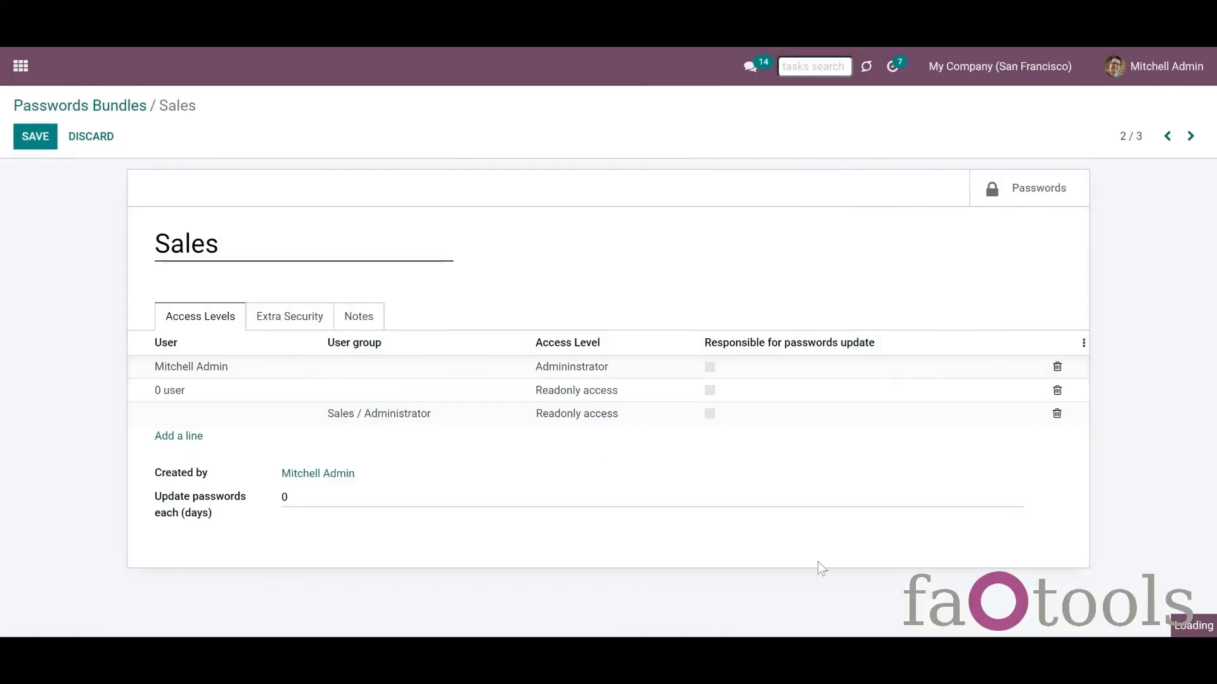
pyautogui.click(287, 316)
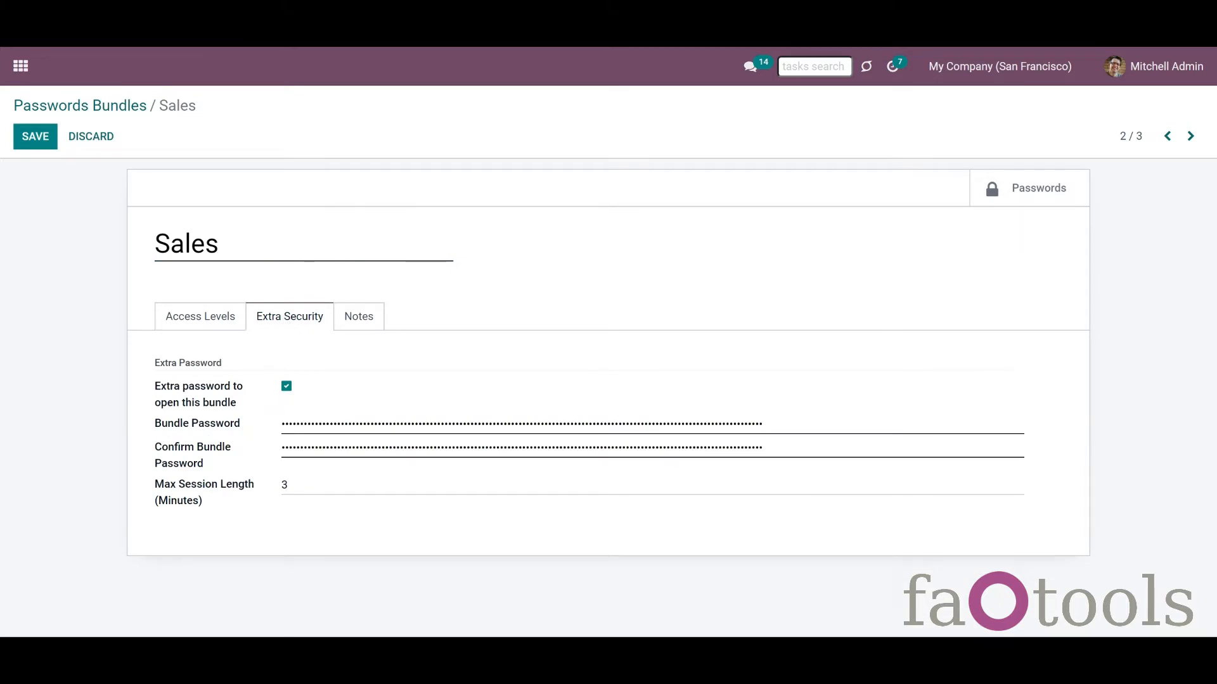
pyautogui.moveTo(785, 456); pyautogui.dragTo(219, 460)
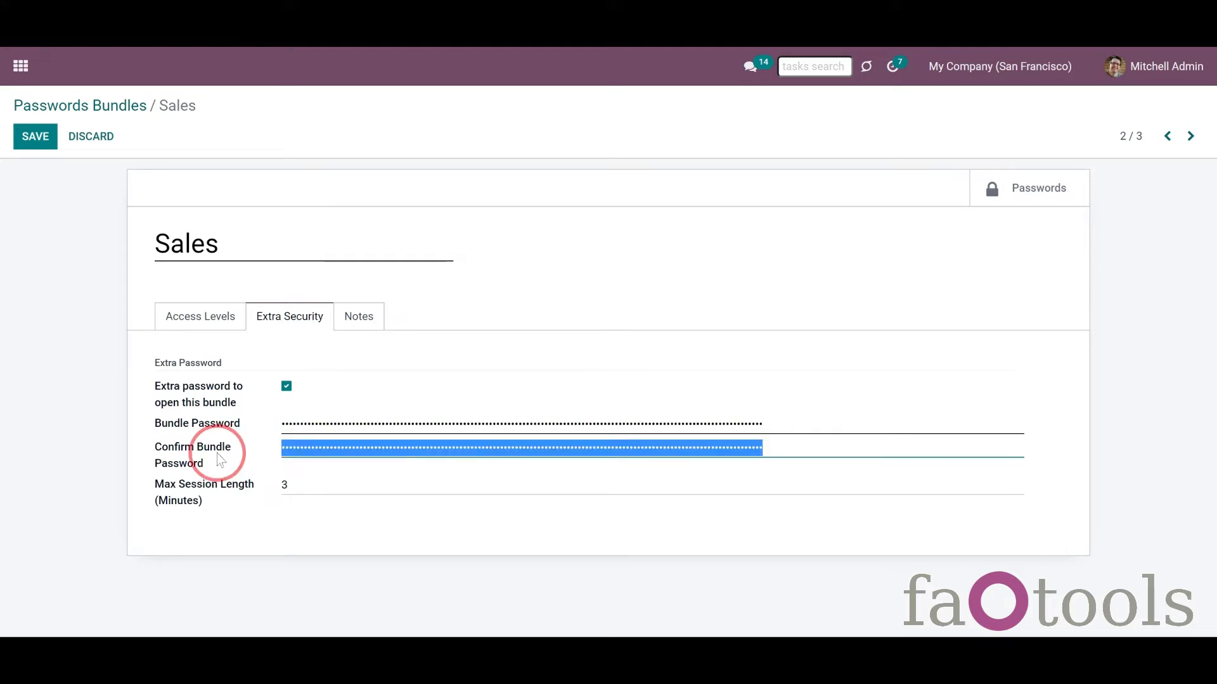
pyautogui.click(92, 136)
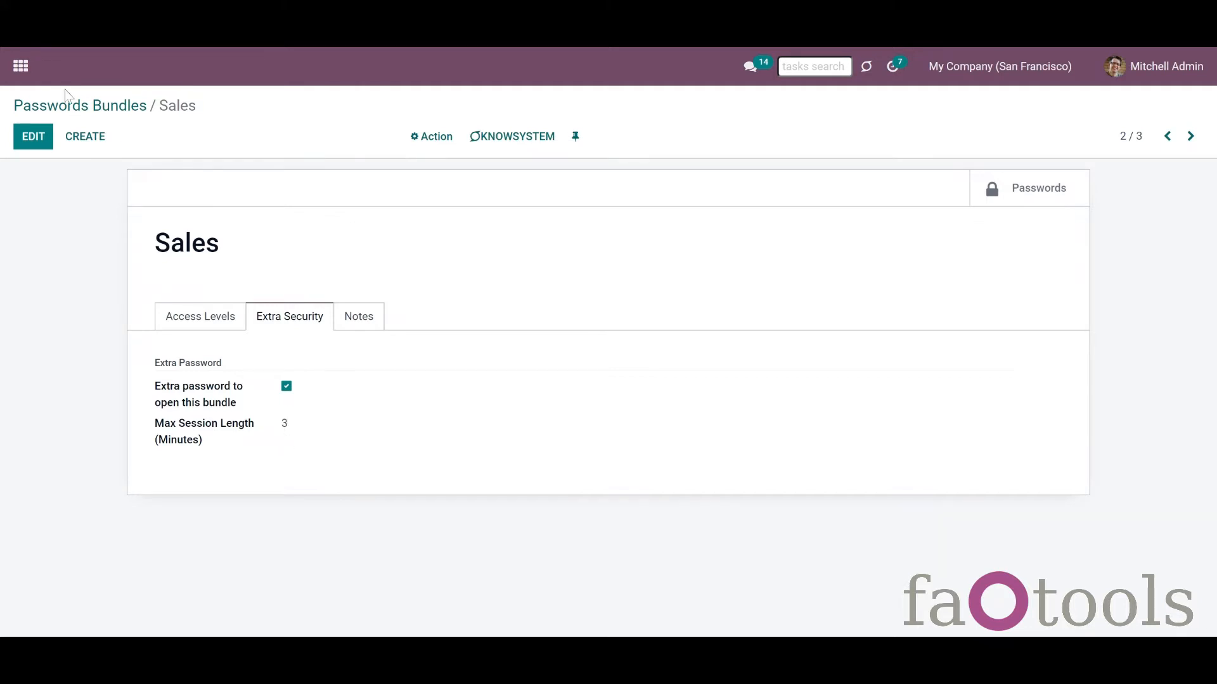
pyautogui.click(77, 113)
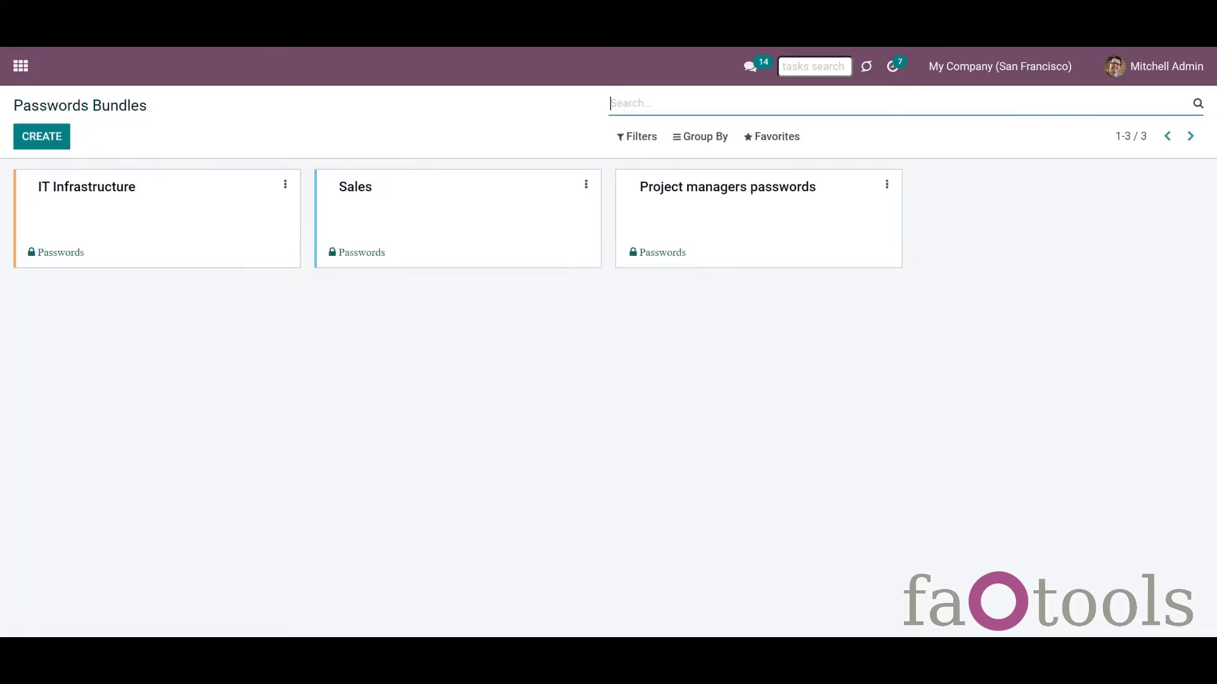
# Step: Browse the Sales and Project managers passwords bundles, returning to the overview
pyautogui.click(395, 229)
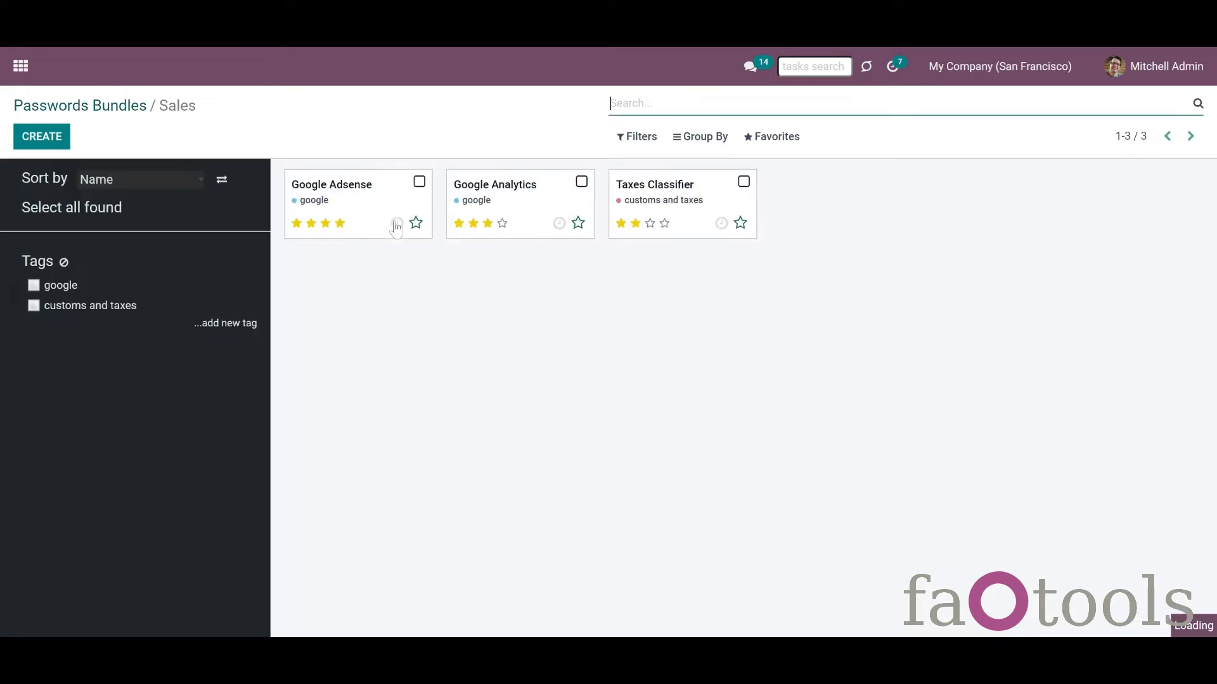
pyautogui.click(108, 109)
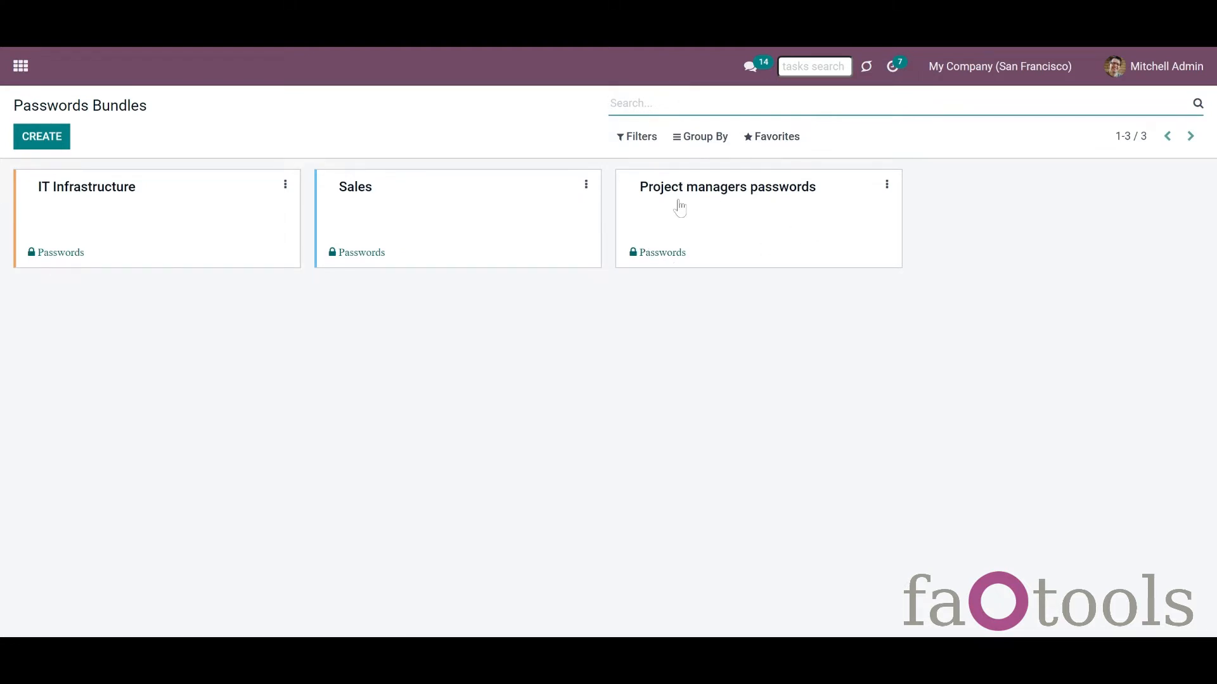
pyautogui.click(699, 248)
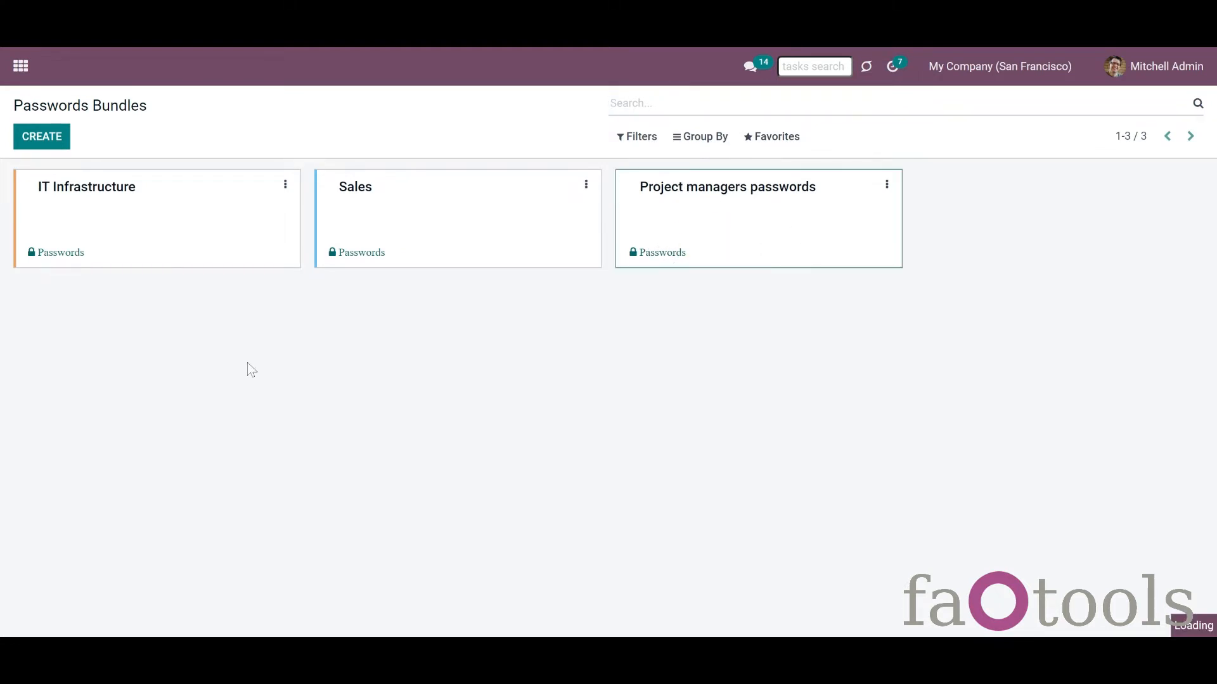
pyautogui.click(51, 105)
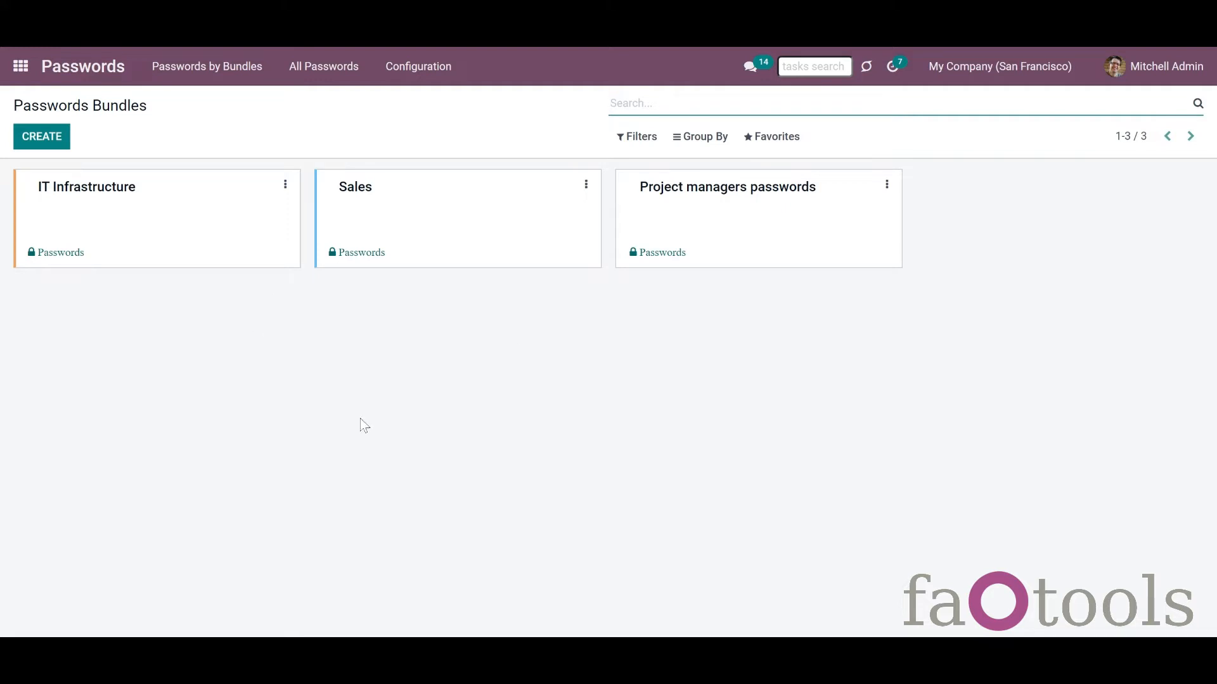
# Step: Unlock All Passwords with the bundle password to list all 13 stored passwords
pyautogui.click(322, 74)
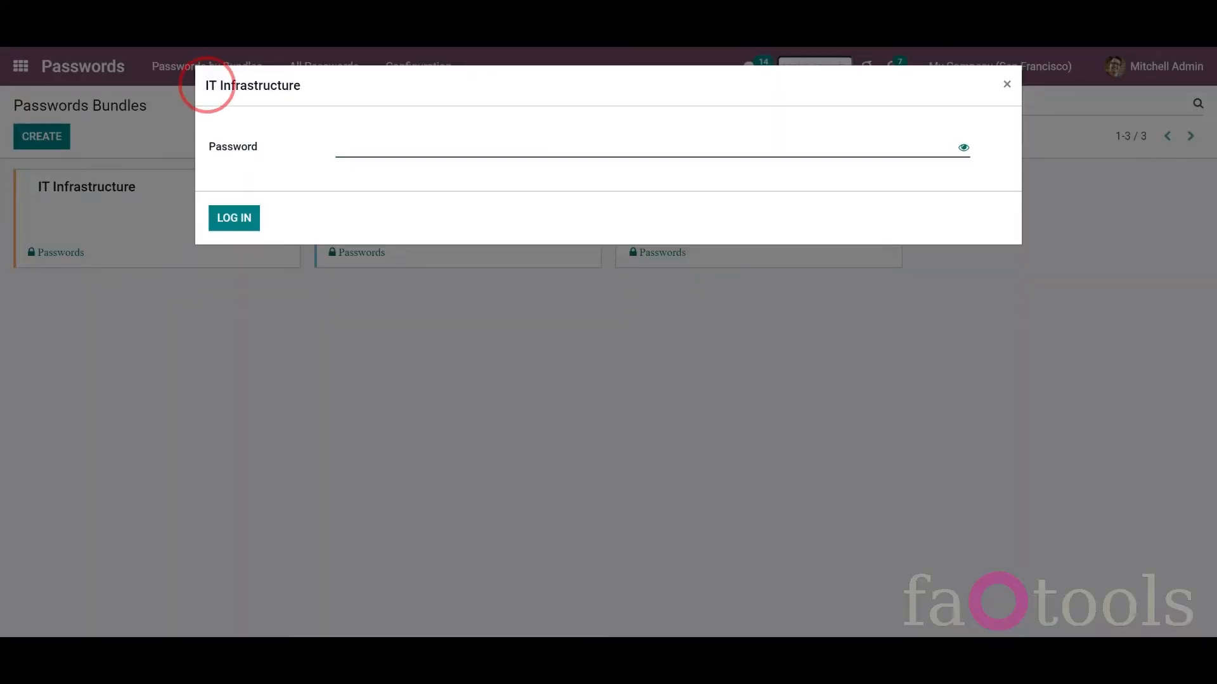
pyautogui.moveTo(207, 85); pyautogui.dragTo(312, 93)
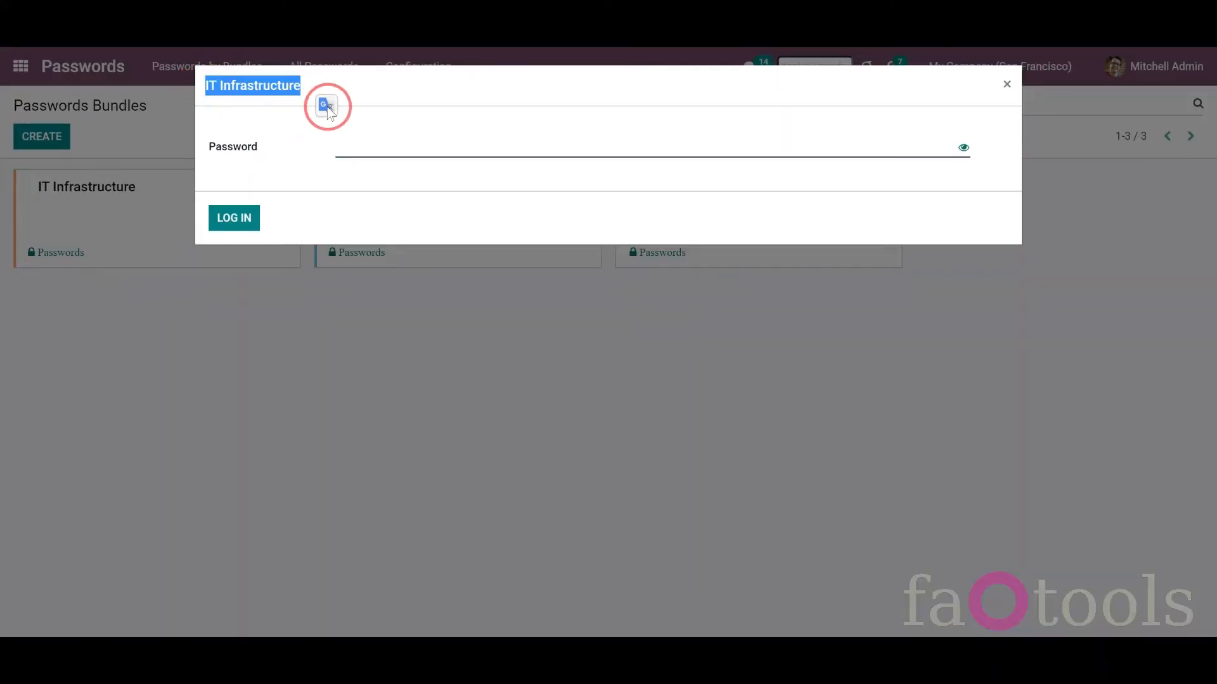
pyautogui.click(389, 147)
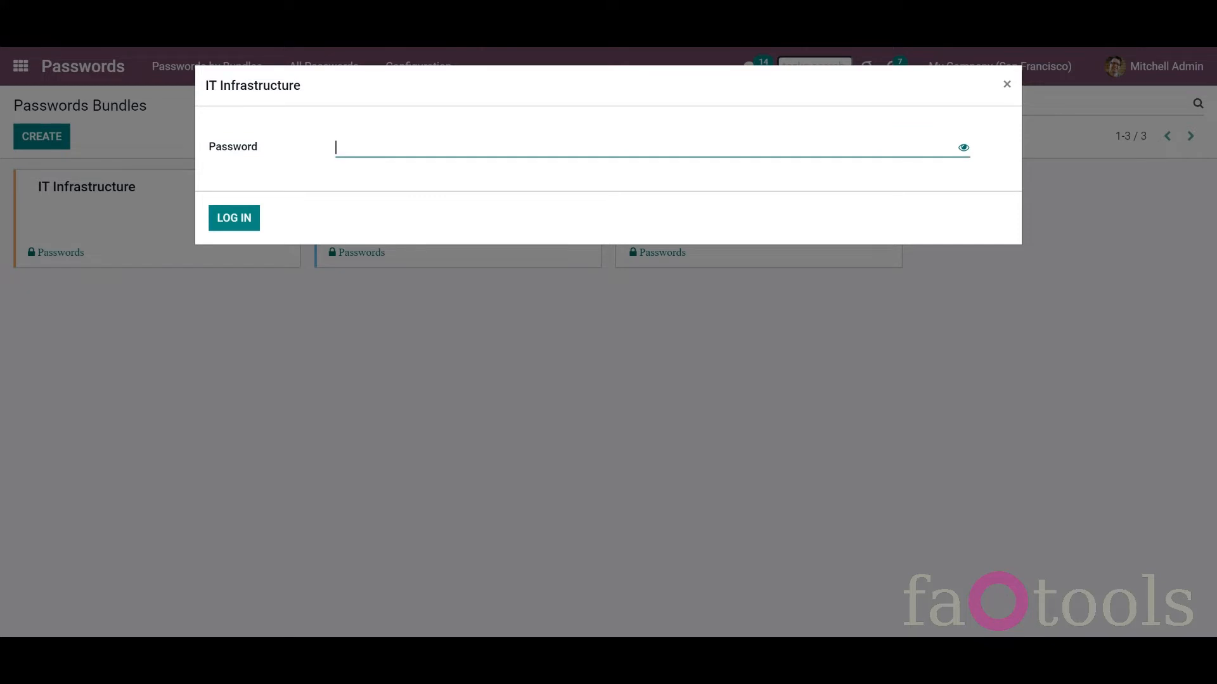
pyautogui.write('123456')
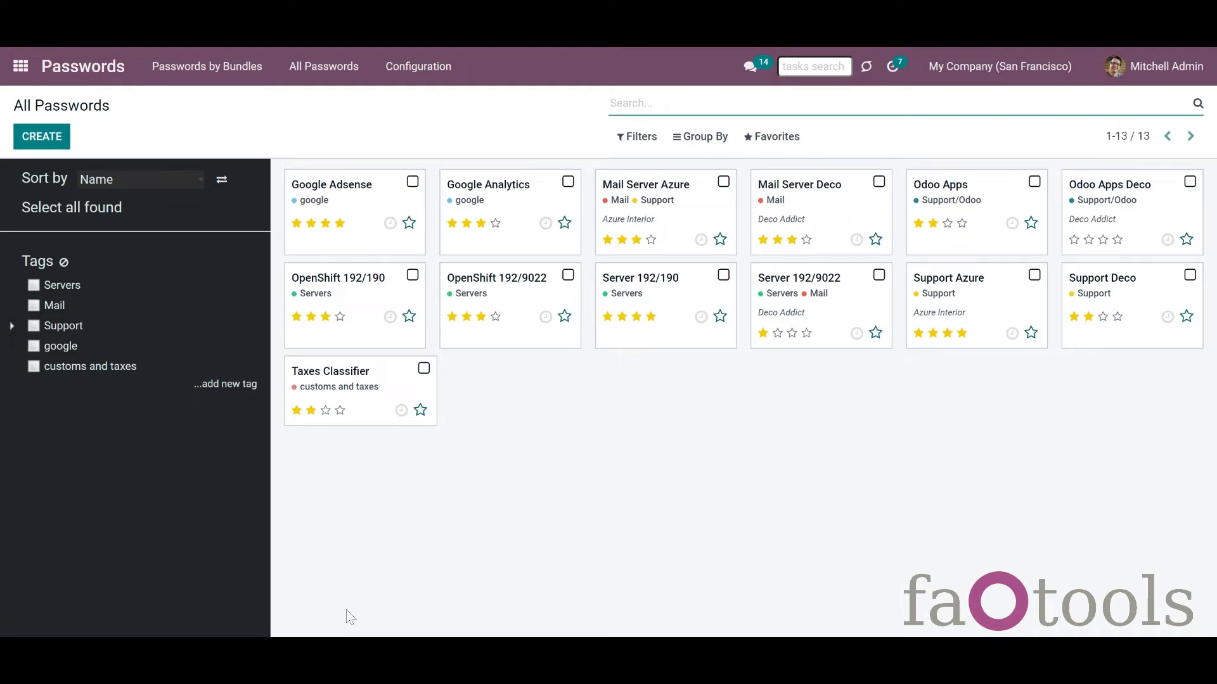
pyautogui.click(46, 140)
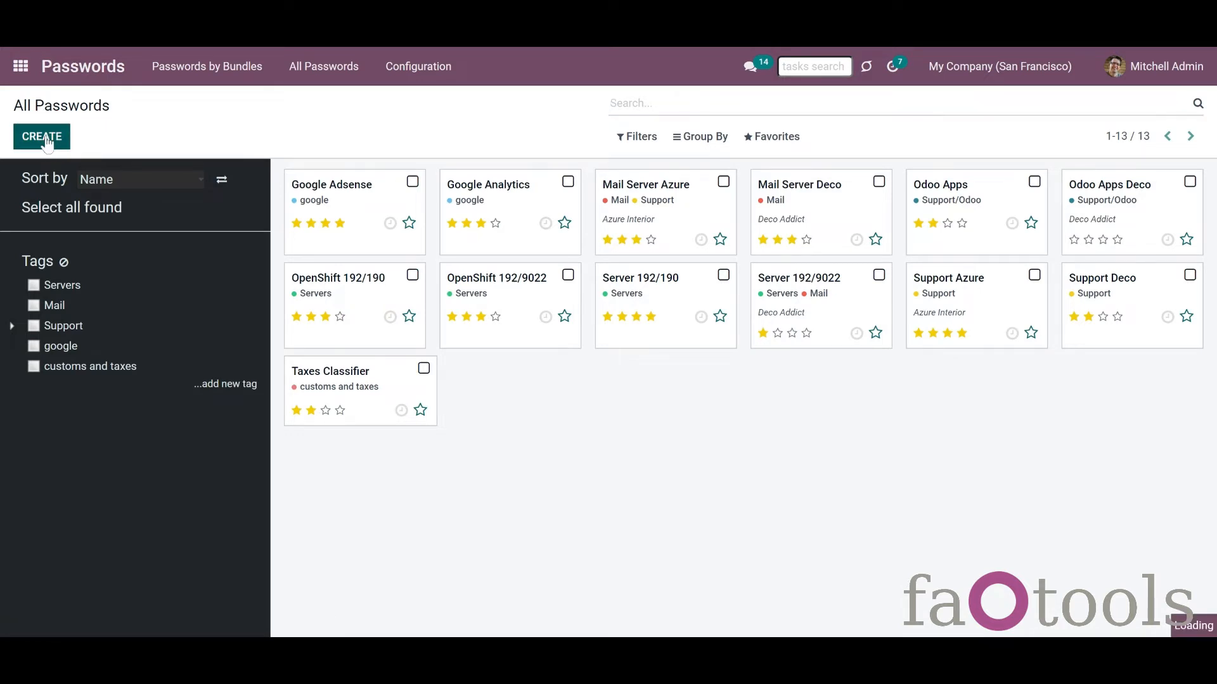
pyautogui.click(223, 247)
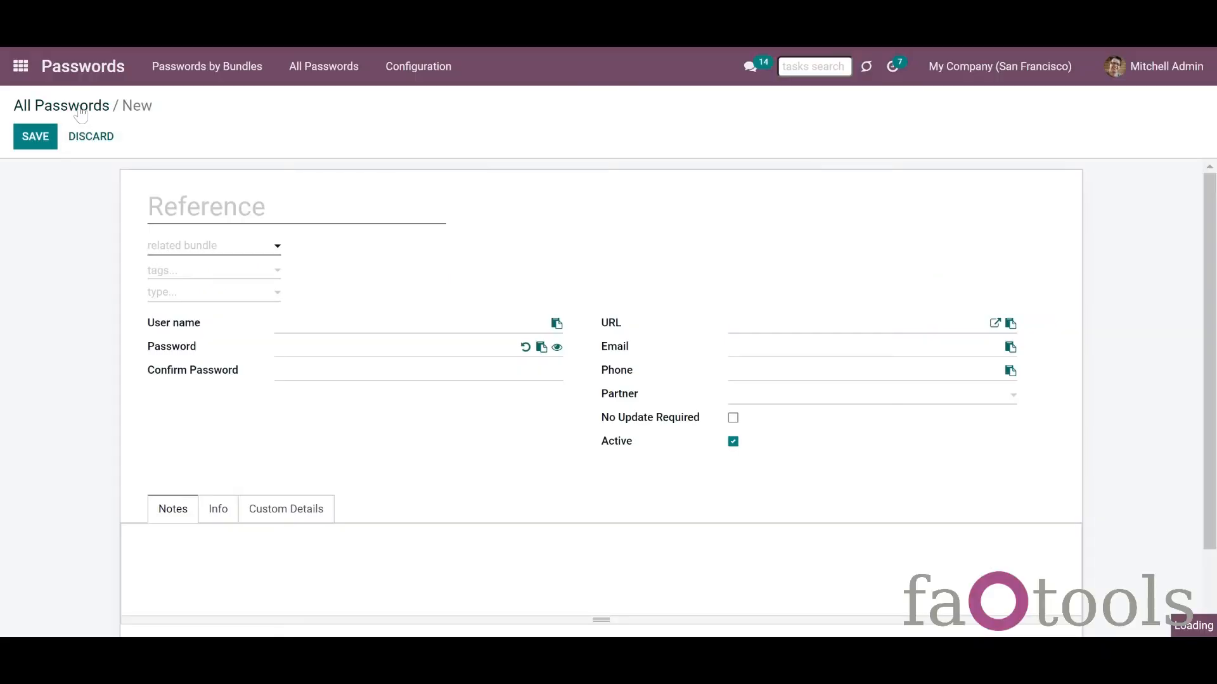
# Step: Go back into the Project managers passwords bundle and start a new password
pyautogui.click(81, 109)
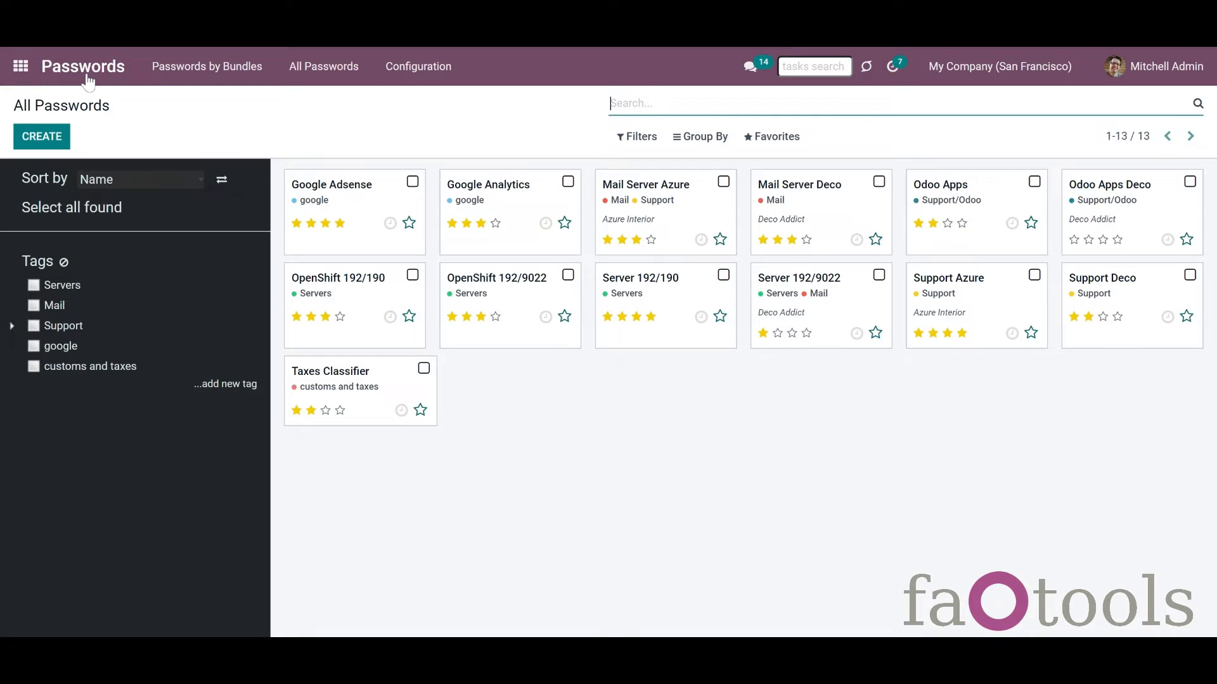
pyautogui.click(88, 79)
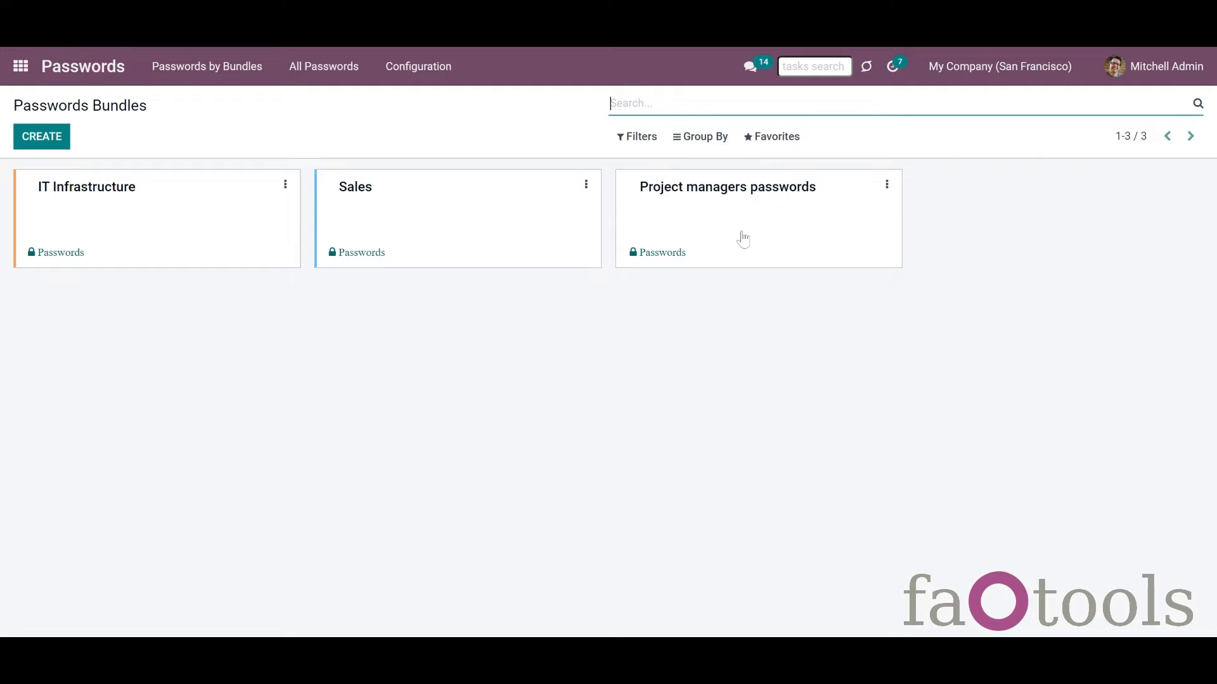
pyautogui.click(742, 260)
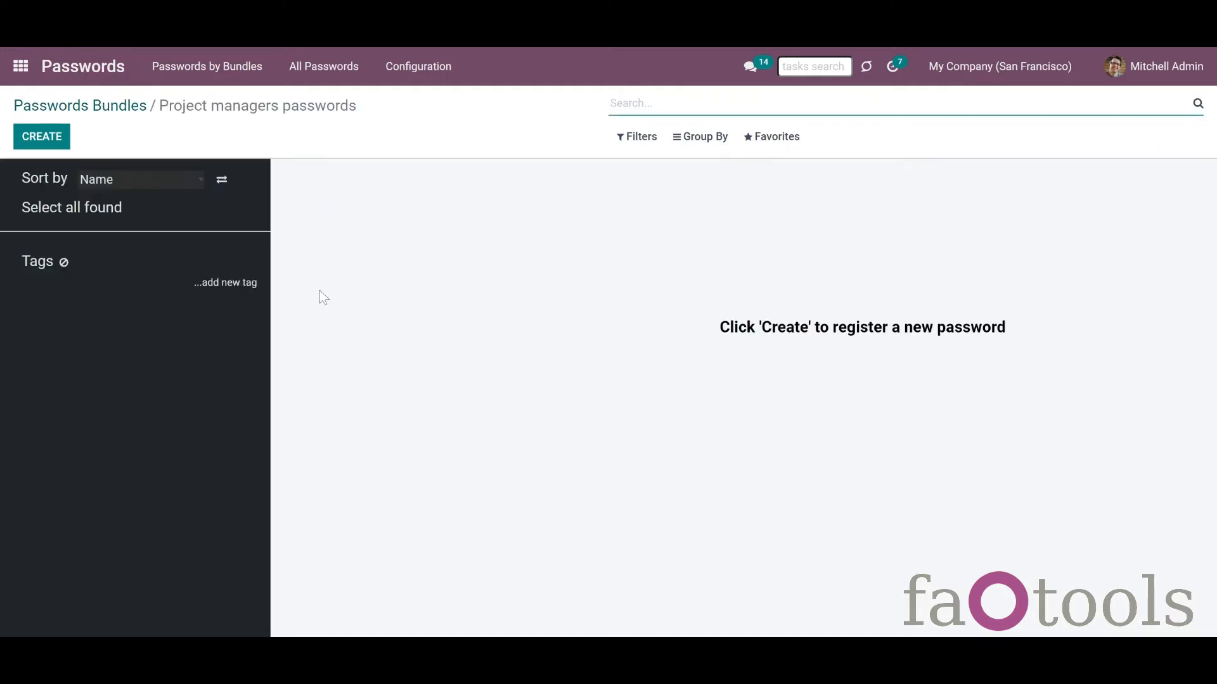
pyautogui.hotkey('alt', 'Left')
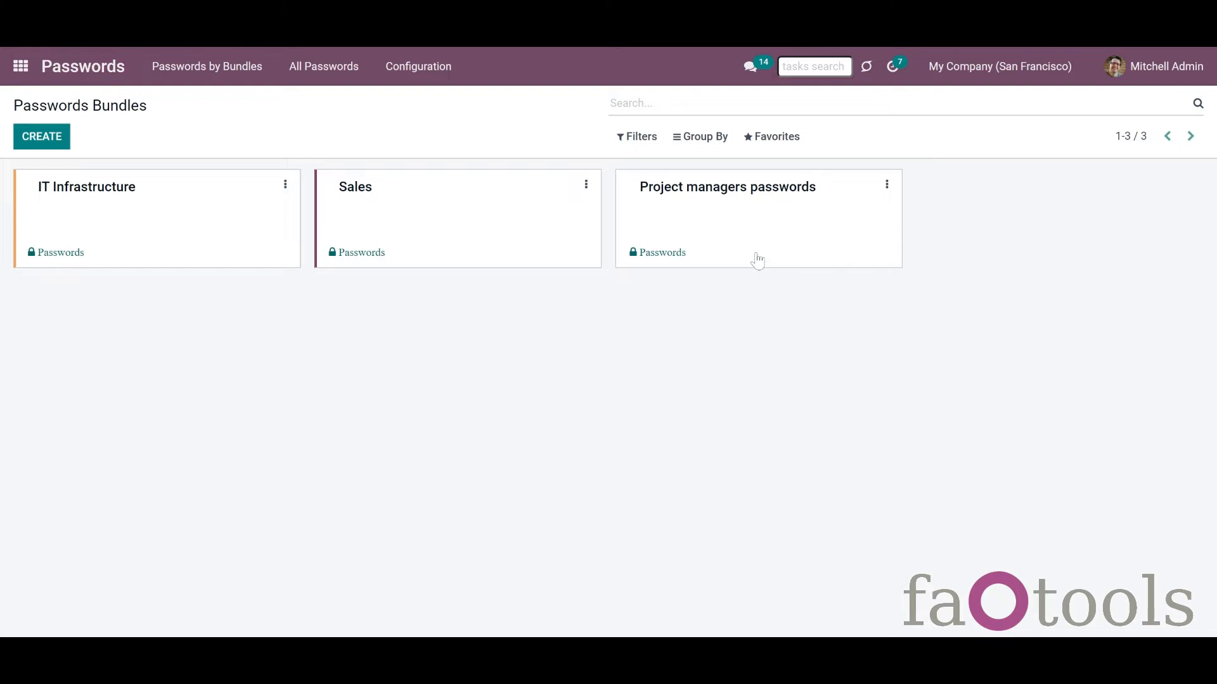
pyautogui.click(733, 239)
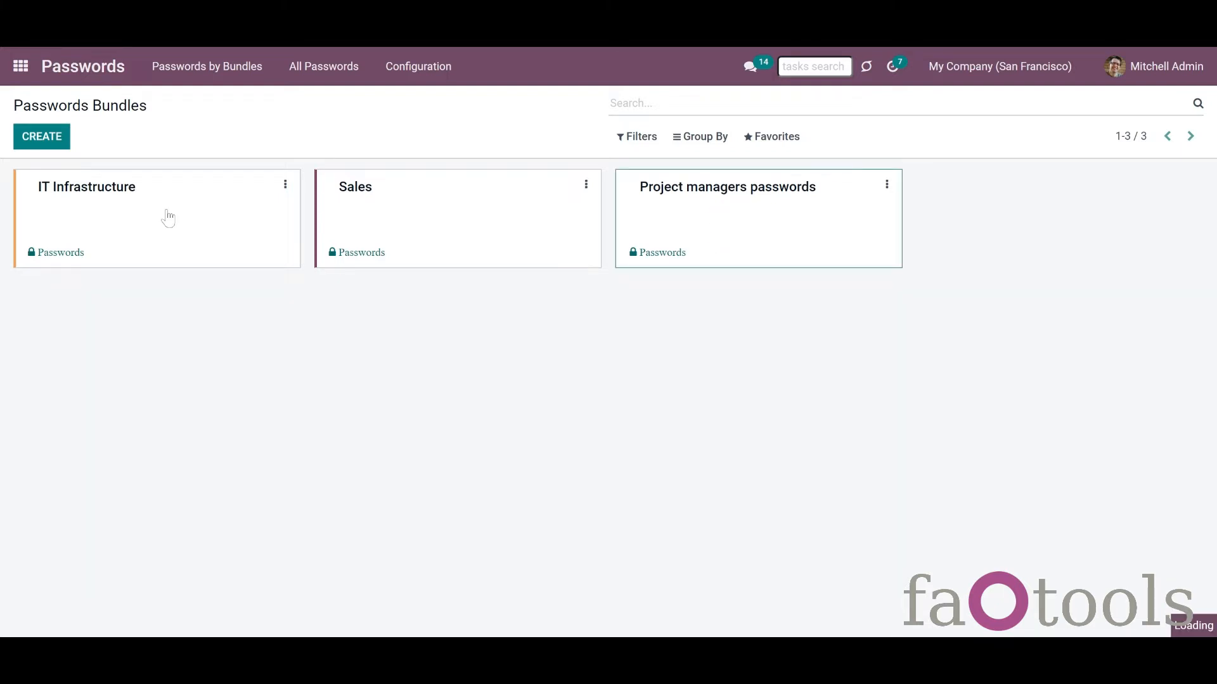
pyautogui.click(28, 141)
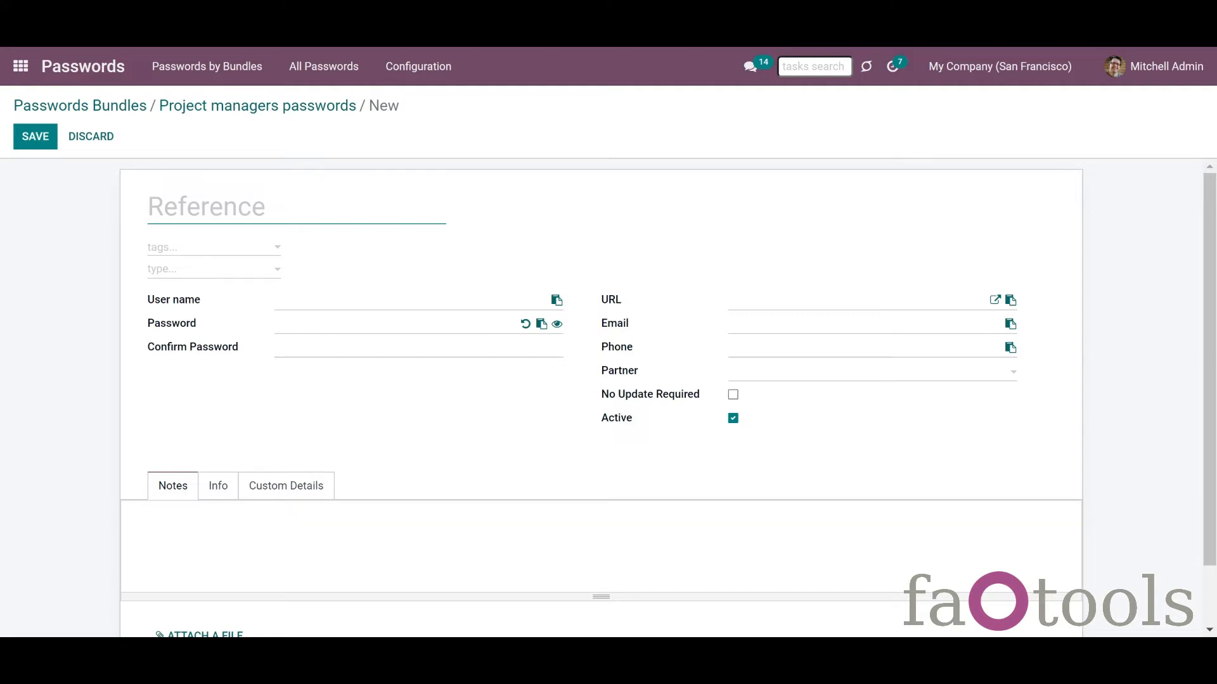
# Step: Name the new password Gmail and tag it with a newly created 'mail' tag
pyautogui.write('Gmail')
pyautogui.click(188, 249)
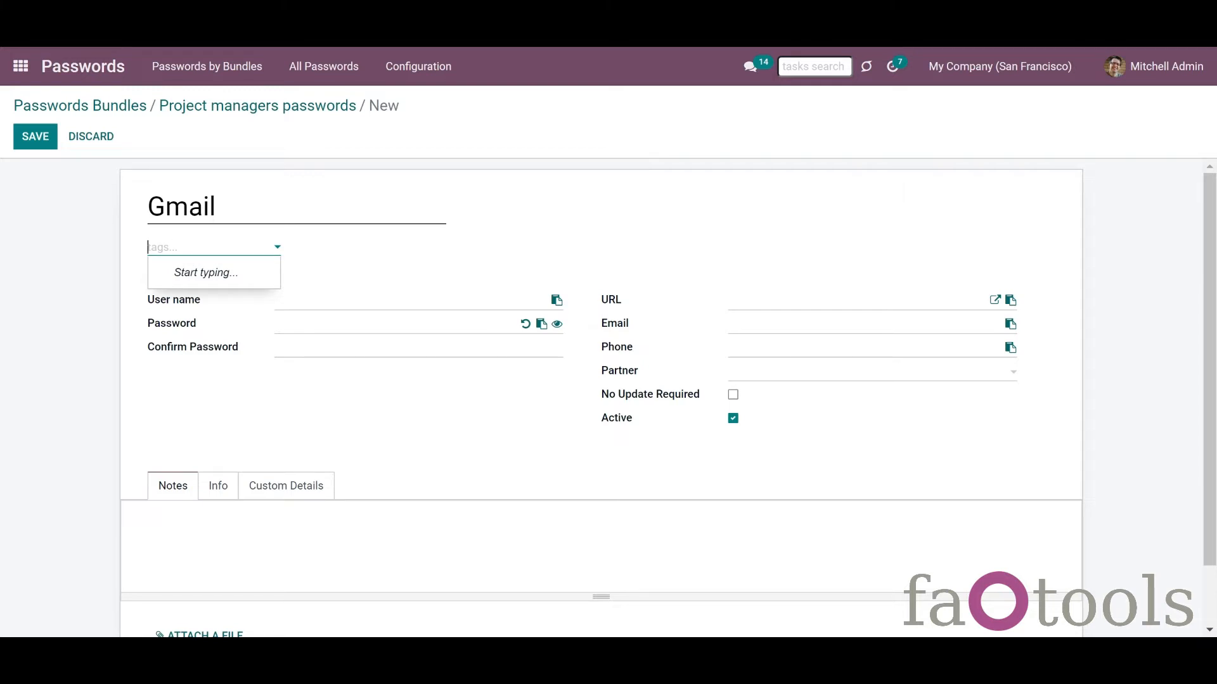
pyautogui.write('mail')
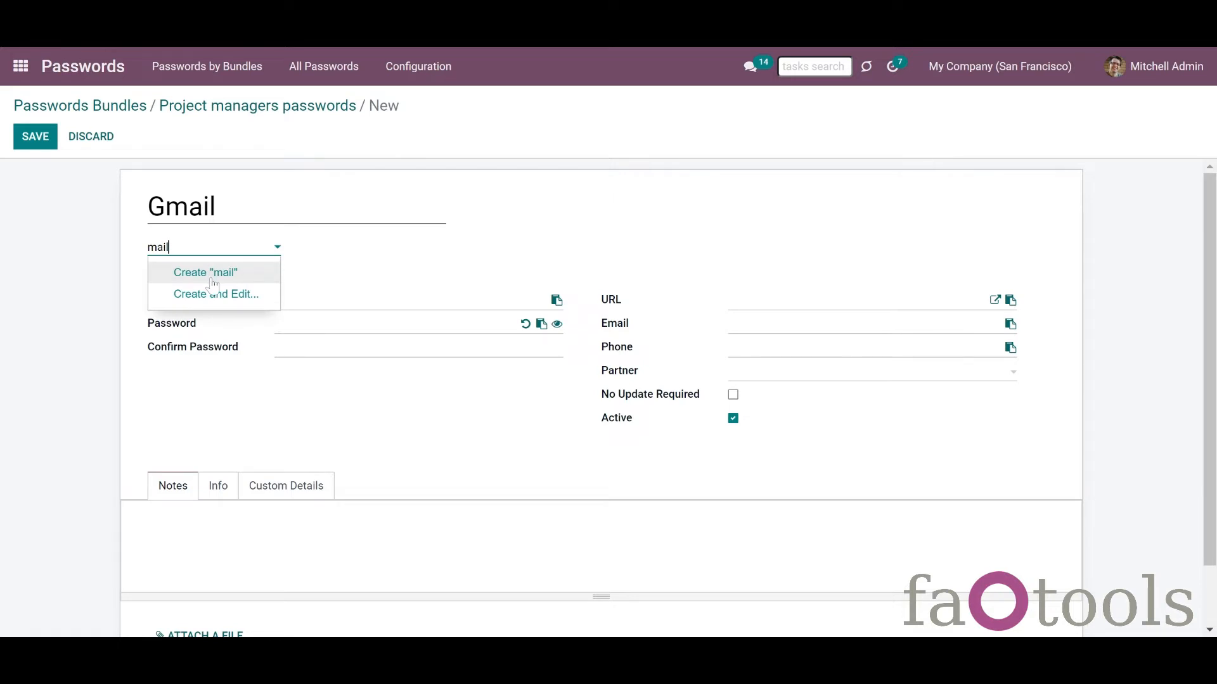
pyautogui.click(211, 280)
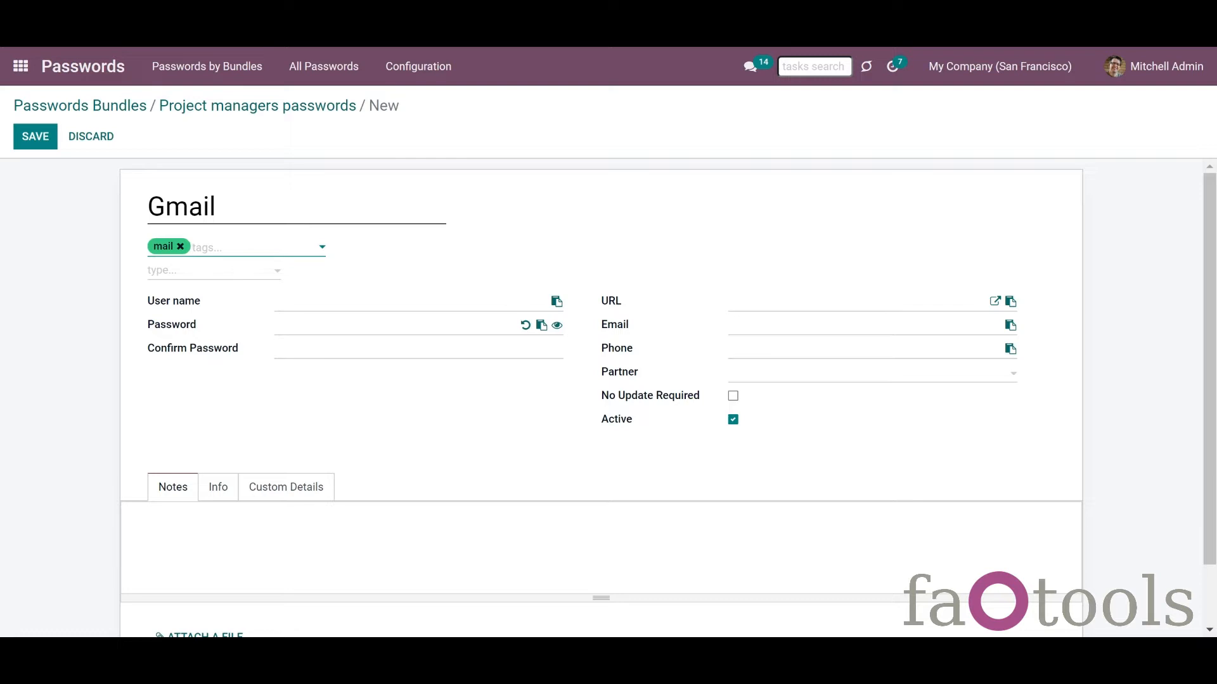
pyautogui.click(728, 325)
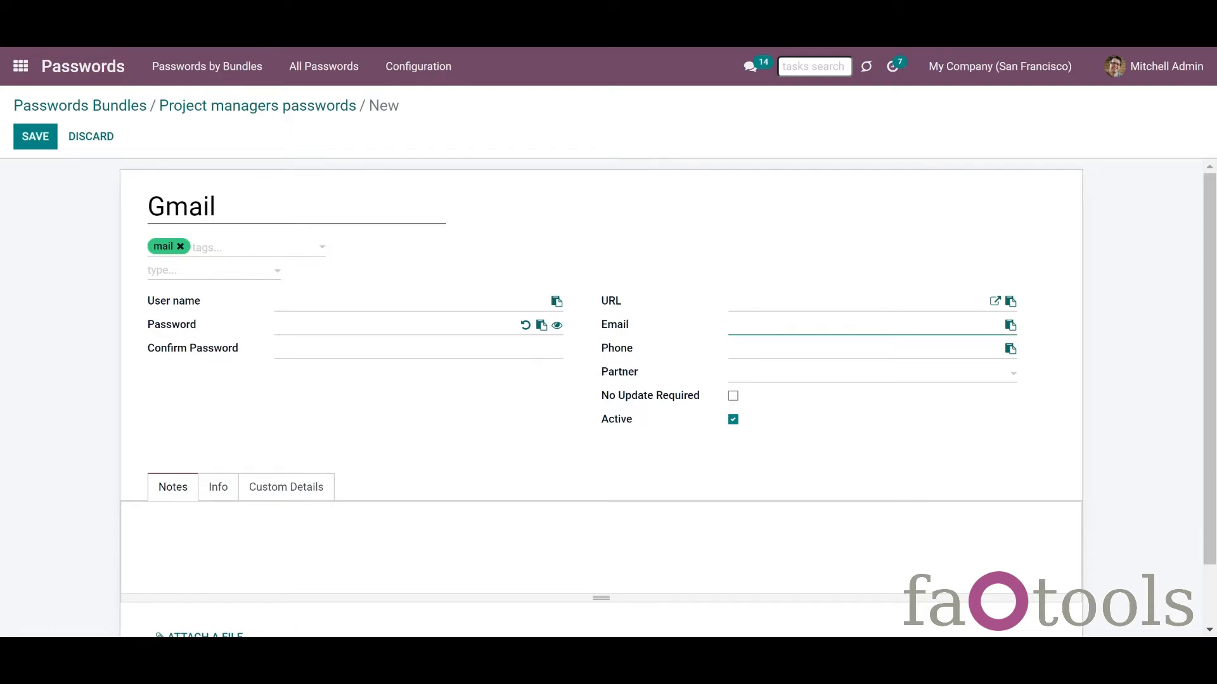
pyautogui.hotkey('ctrl', 'v')
pyautogui.click(698, 252)
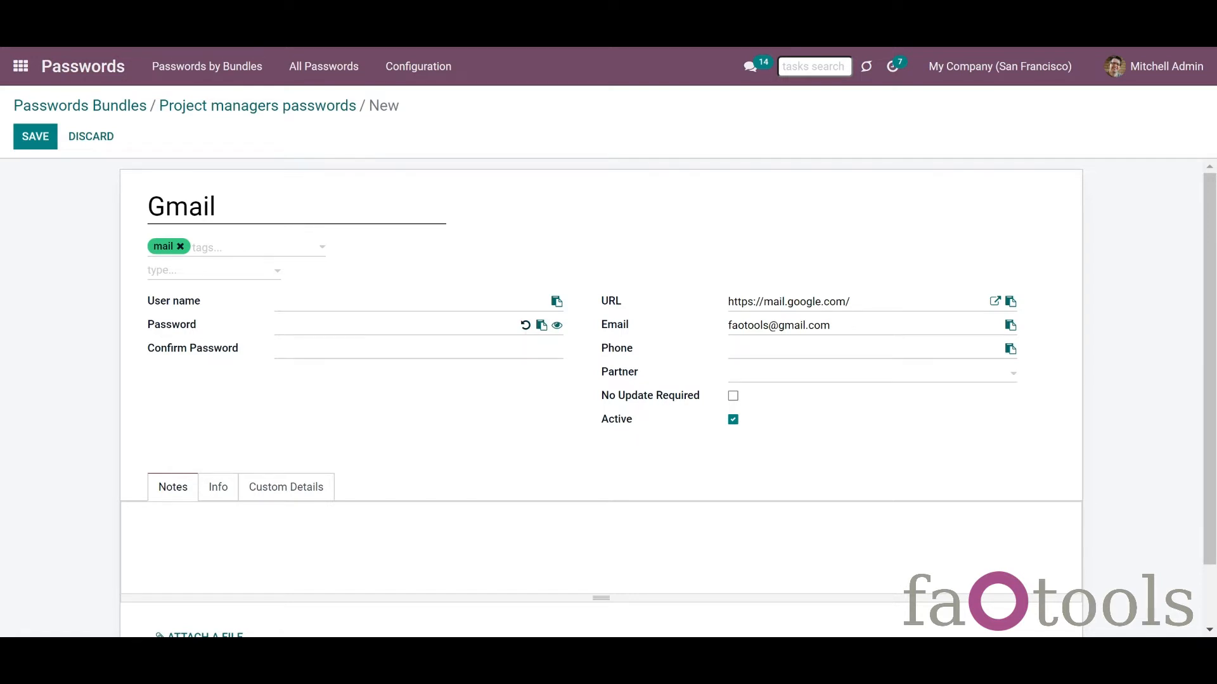
pyautogui.click(525, 327)
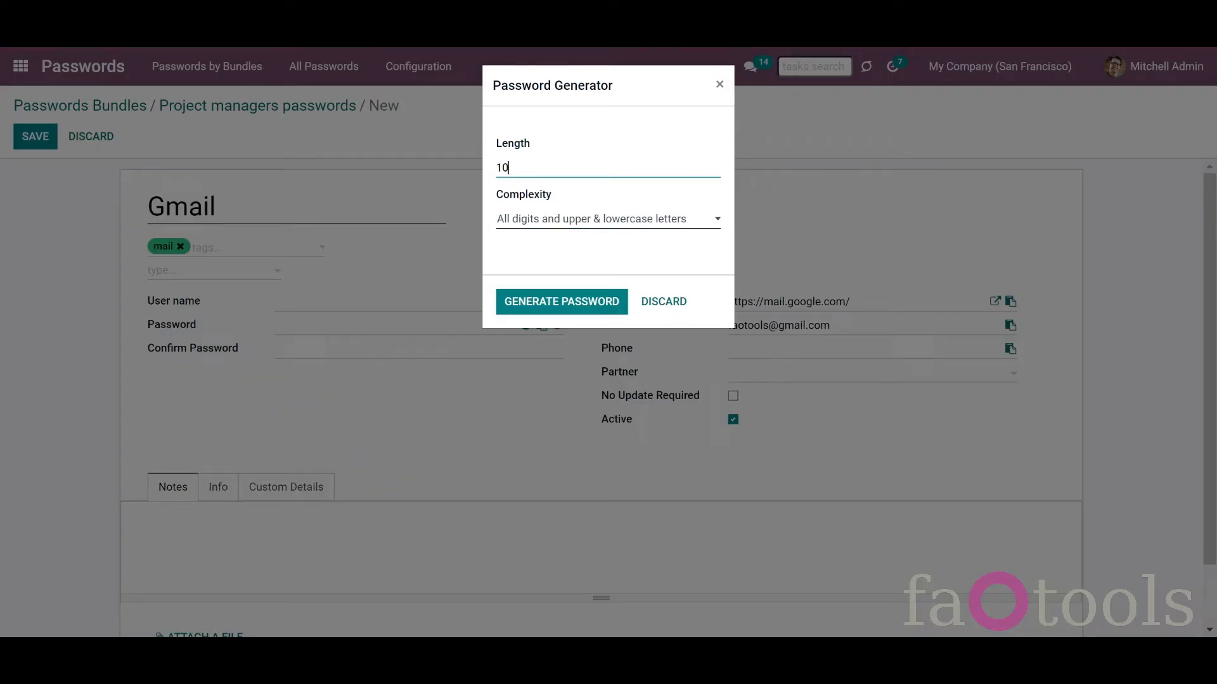
# Step: Generate a 10-character password with digits, mixed-case letters and special characters
pyautogui.click(517, 222)
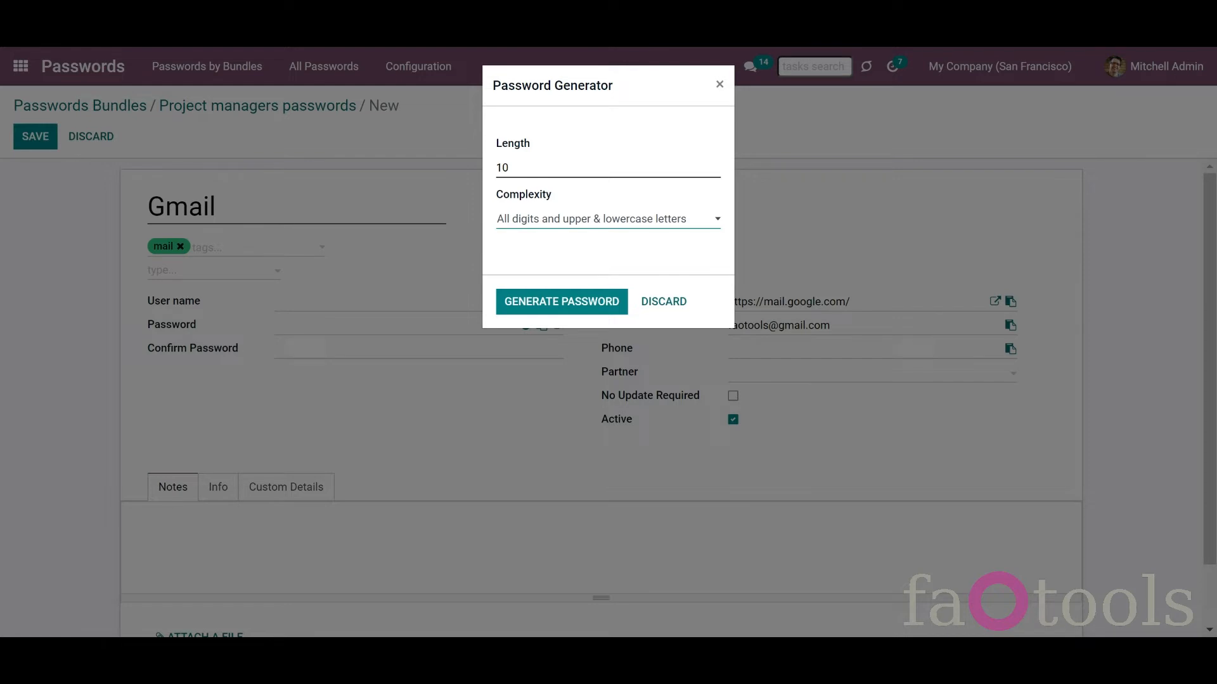
pyautogui.press('Down')
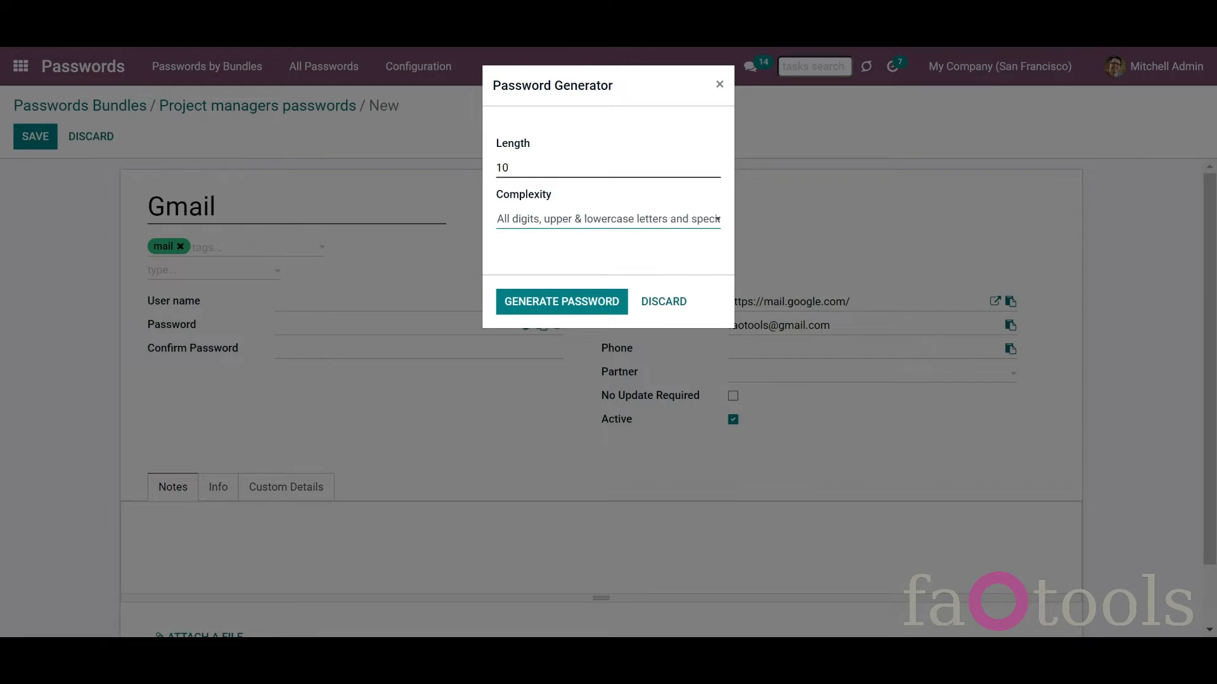
pyautogui.click(587, 309)
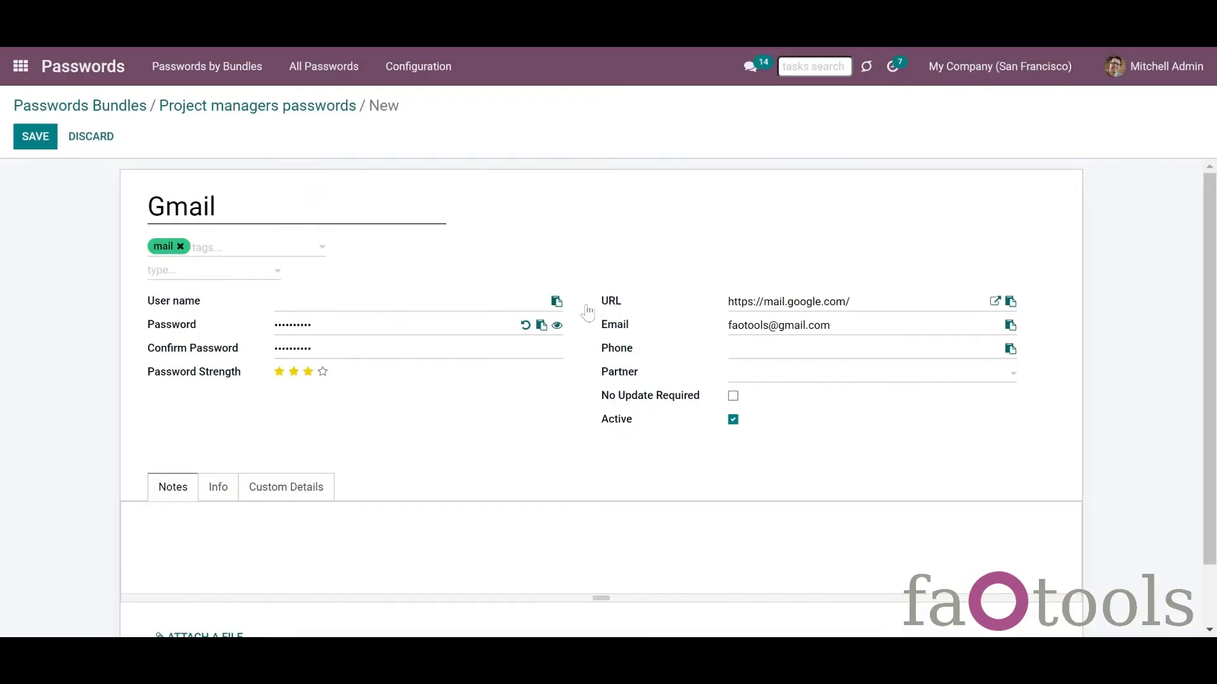
# Step: Link Azure Interior as the partner and toggle the no-update and active options
pyautogui.click(737, 377)
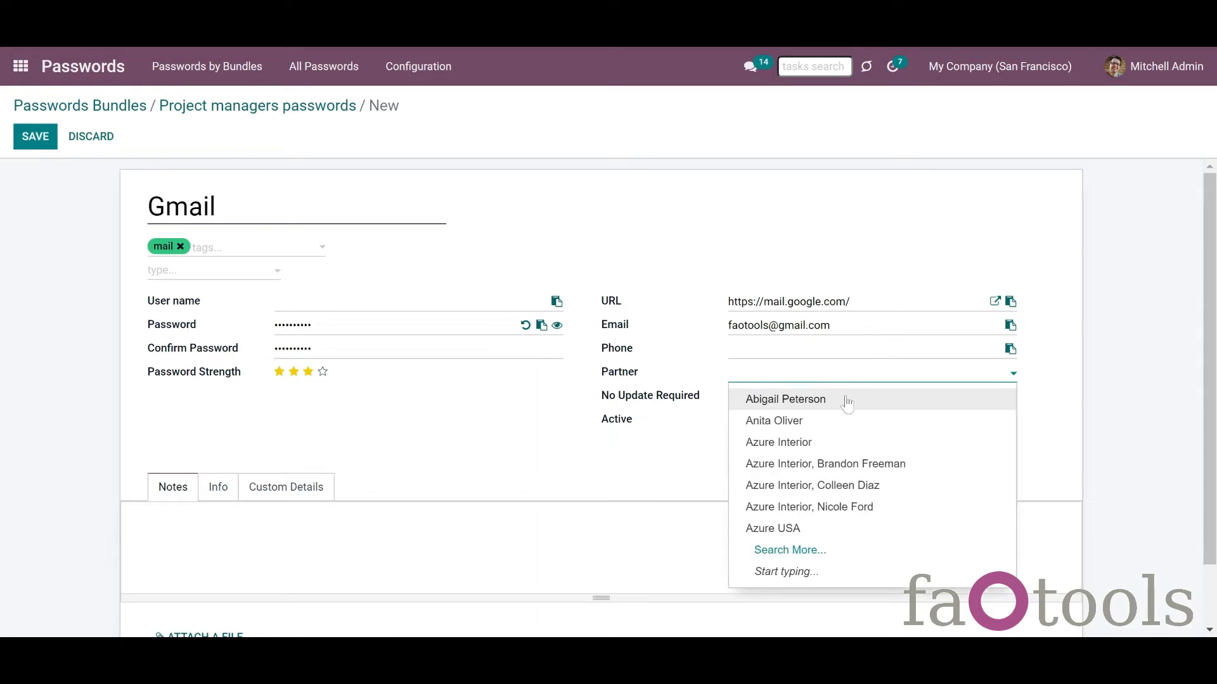
pyautogui.click(827, 427)
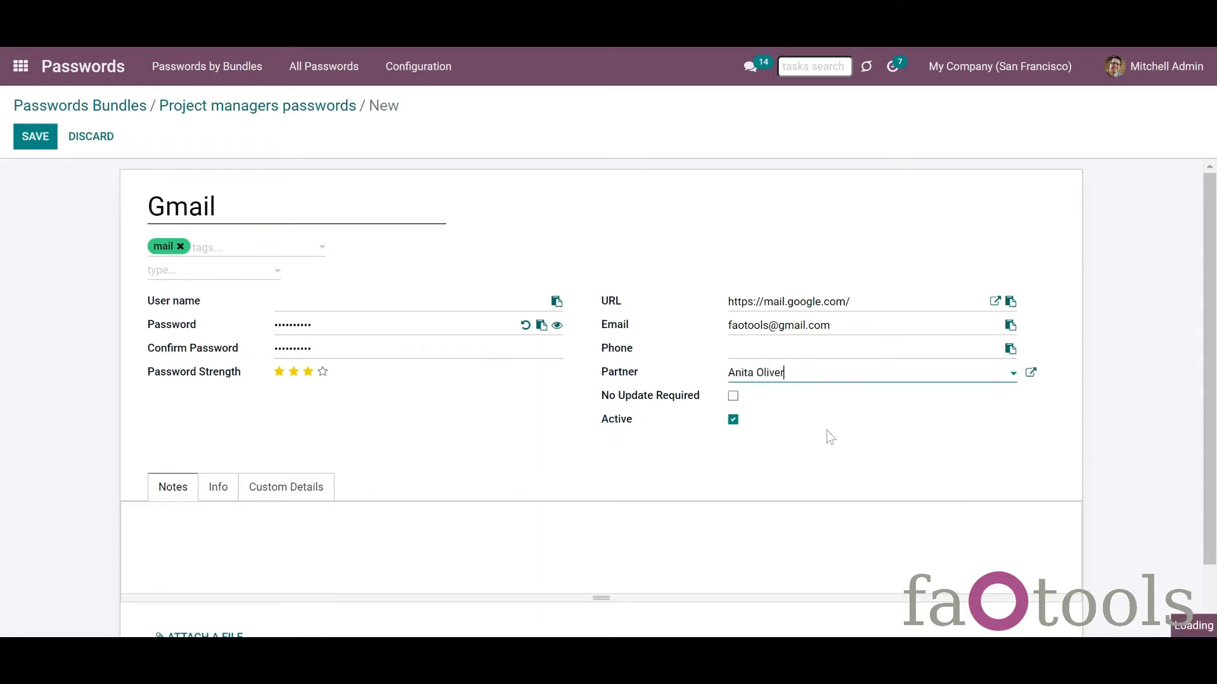
pyautogui.click(855, 374)
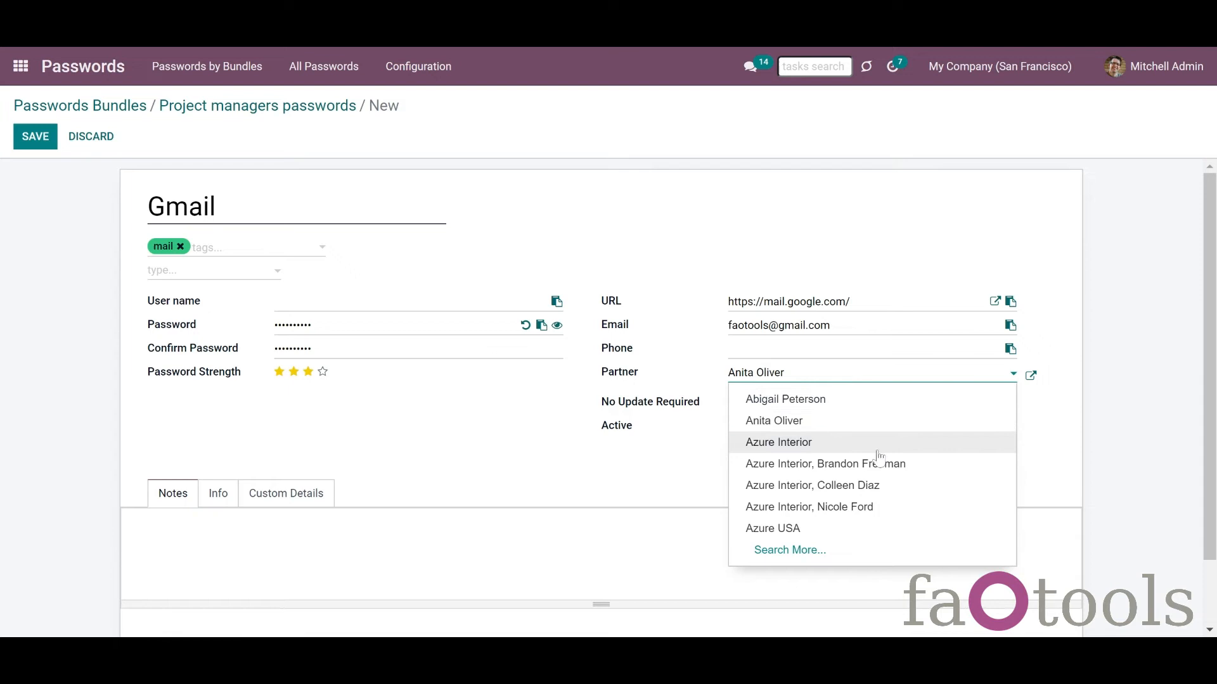
pyautogui.click(878, 442)
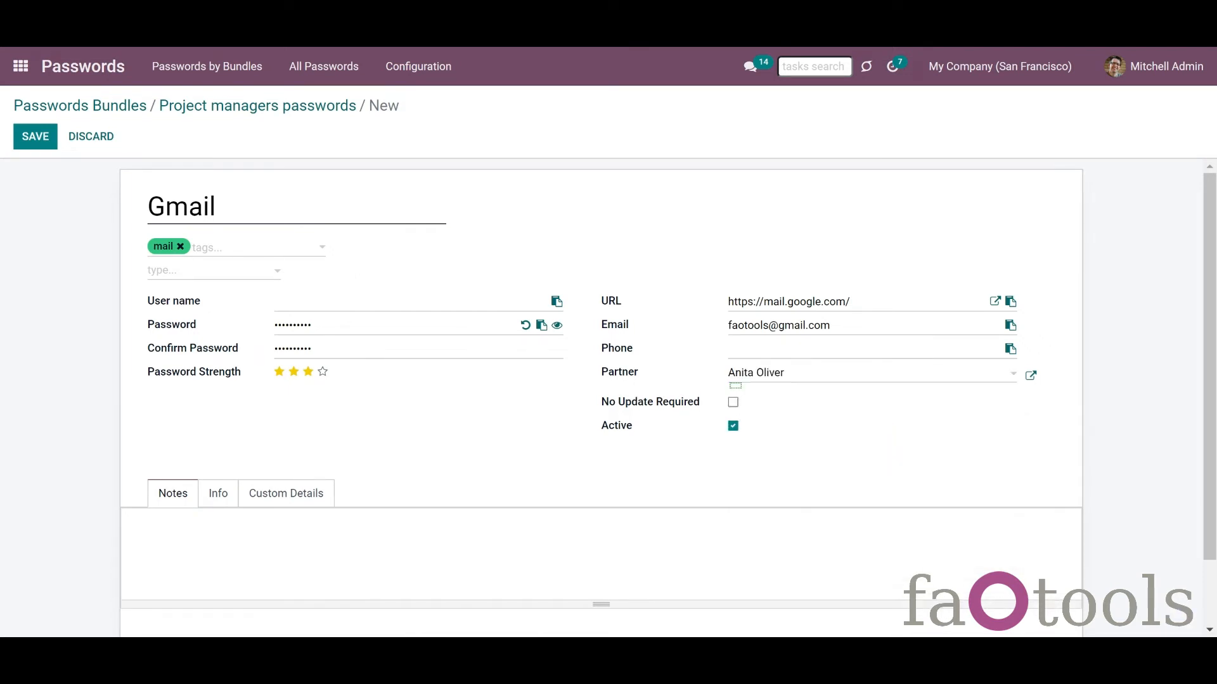
pyautogui.click(734, 403)
pyautogui.click(733, 427)
pyautogui.click(733, 426)
# Step: Review the password's Info and Custom Details tabs
pyautogui.scroll(-2, 1206, 497)
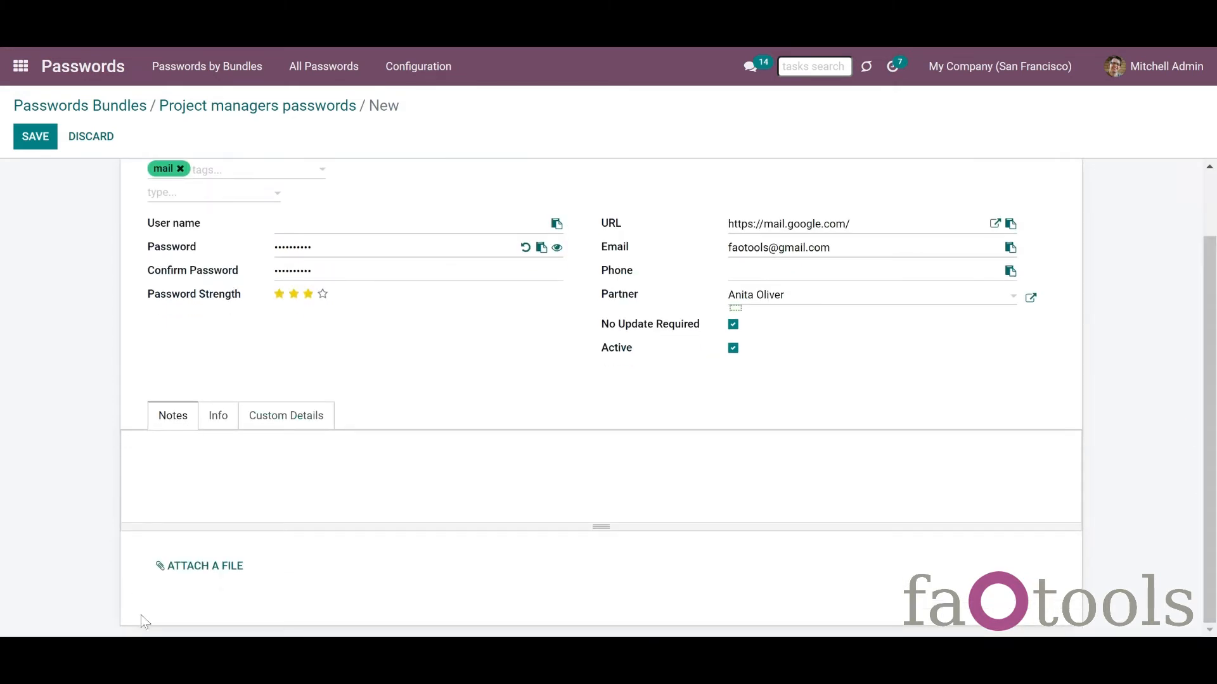
pyautogui.scroll(1, 178, 507)
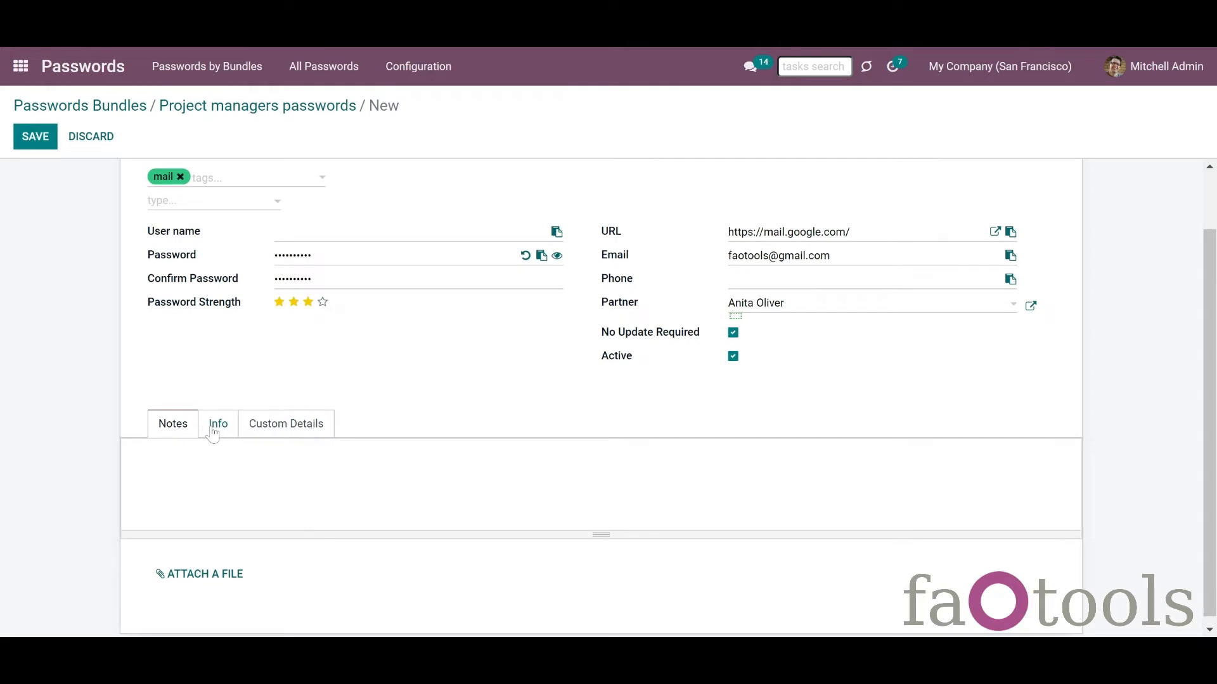
pyautogui.click(212, 432)
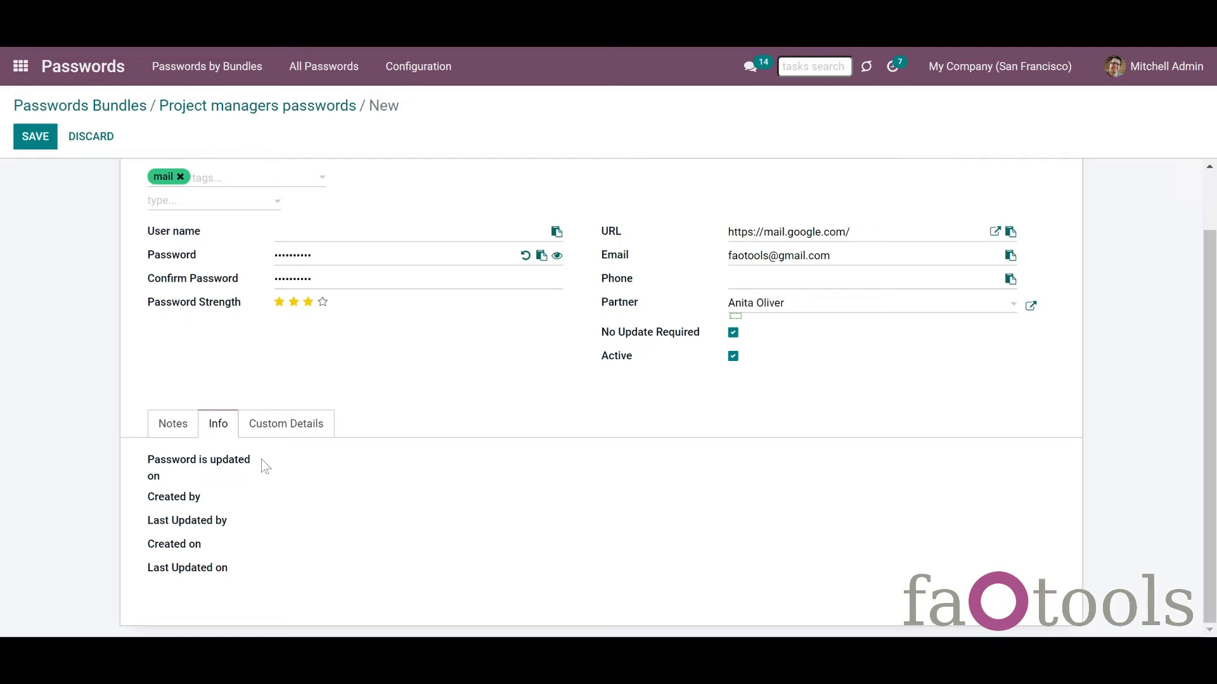
pyautogui.click(297, 424)
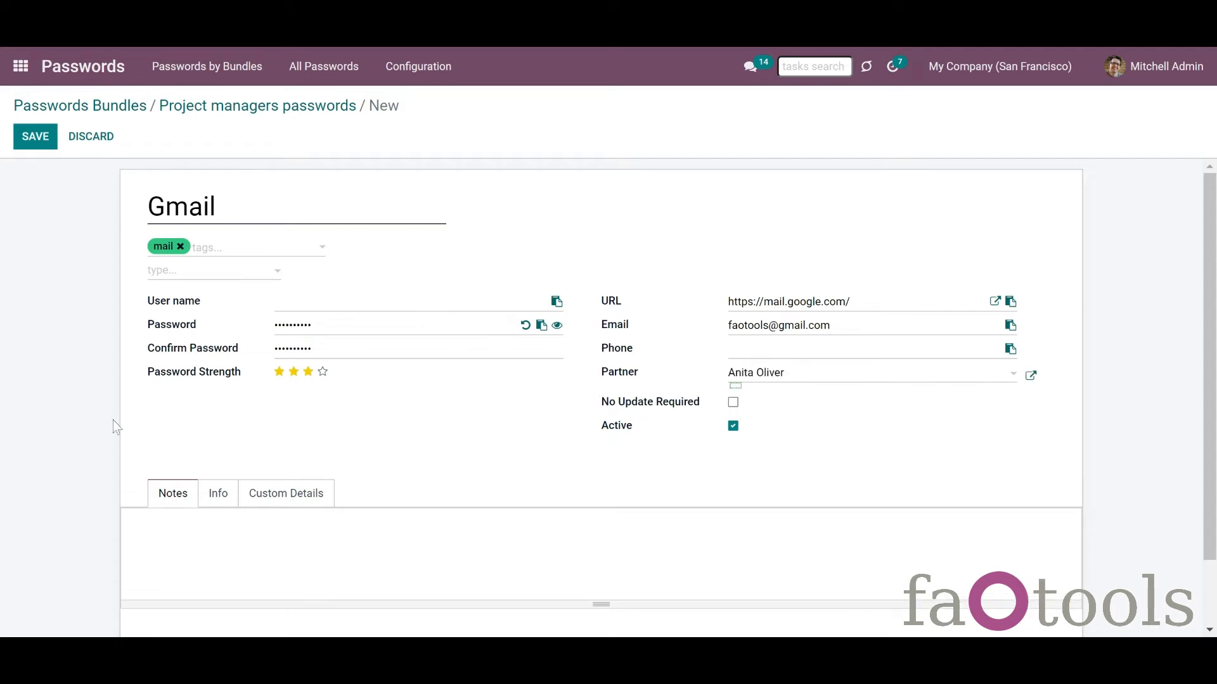
# Step: Save the Gmail password, review its creation and update details in the Info tab, and save again
pyautogui.click(28, 137)
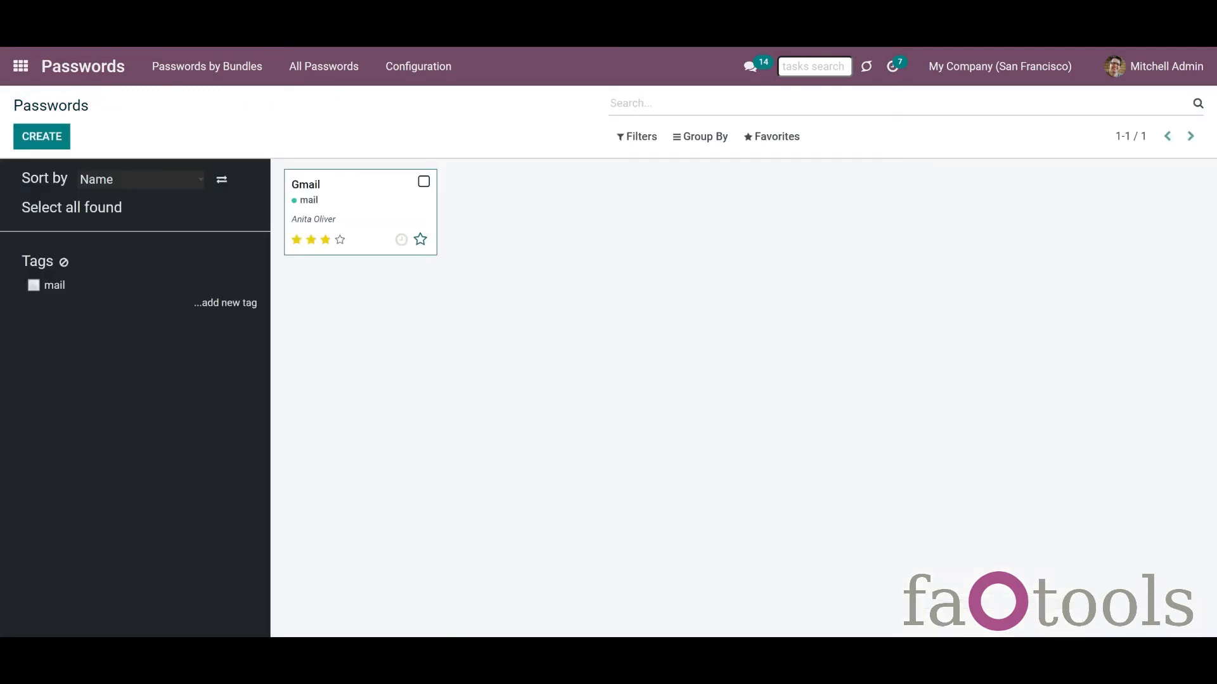
pyautogui.click(423, 181)
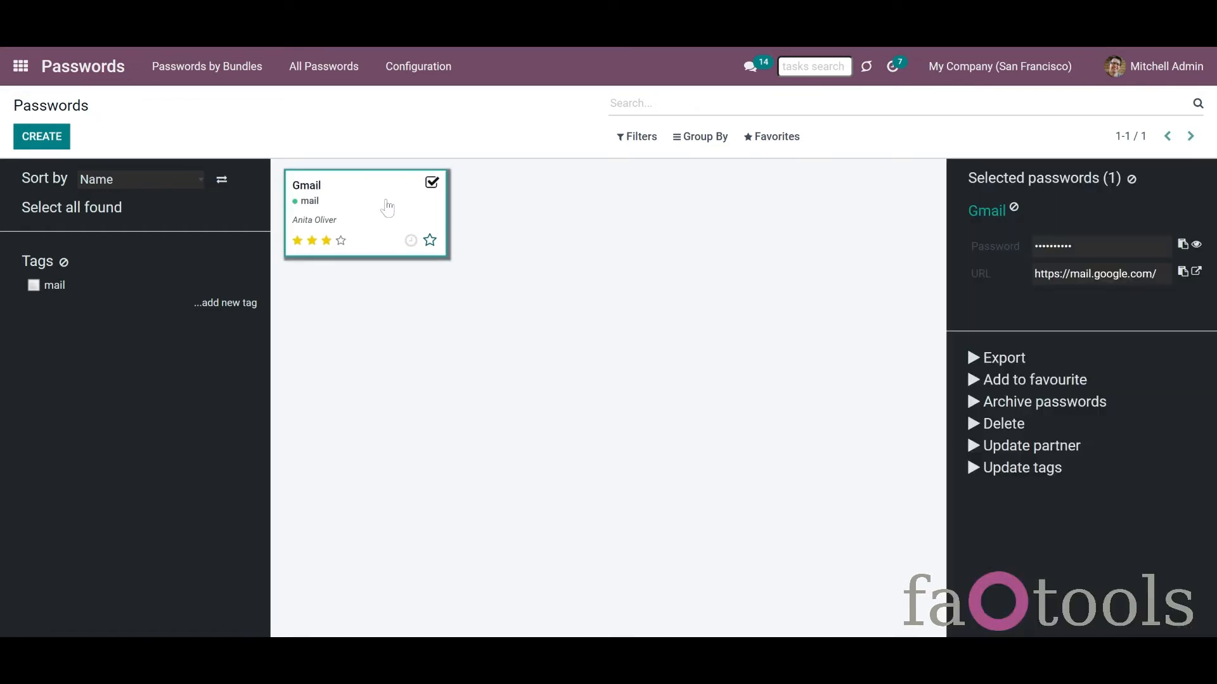
pyautogui.click(987, 213)
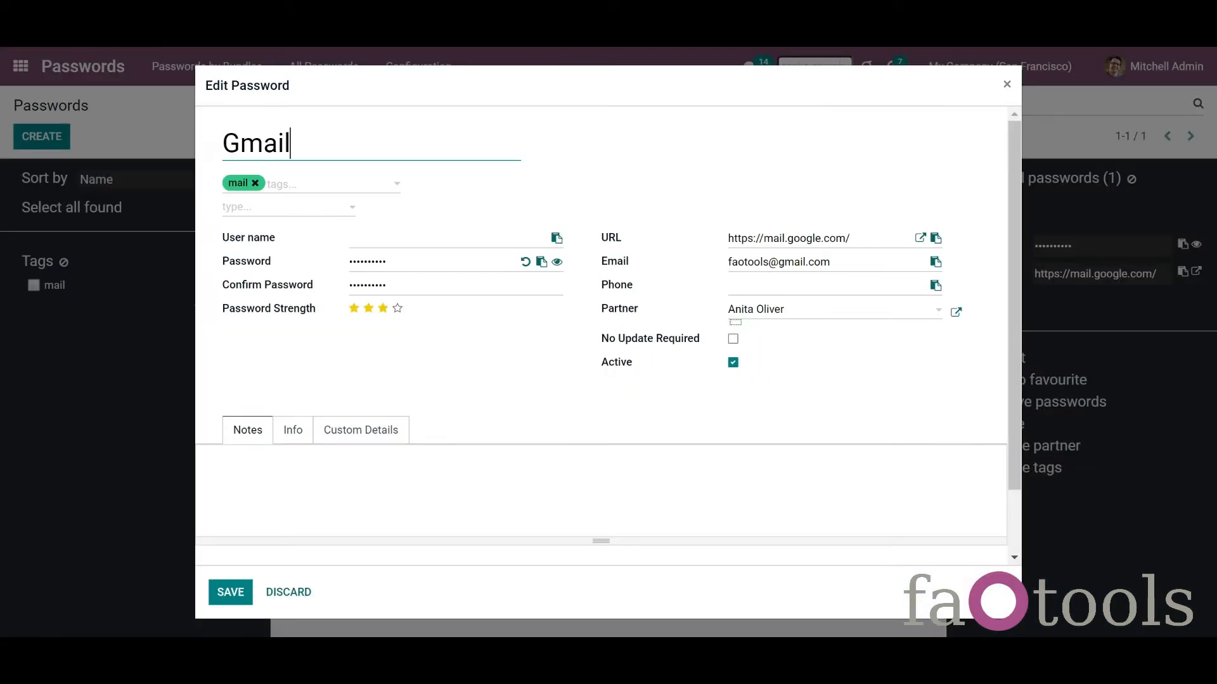
pyautogui.click(292, 443)
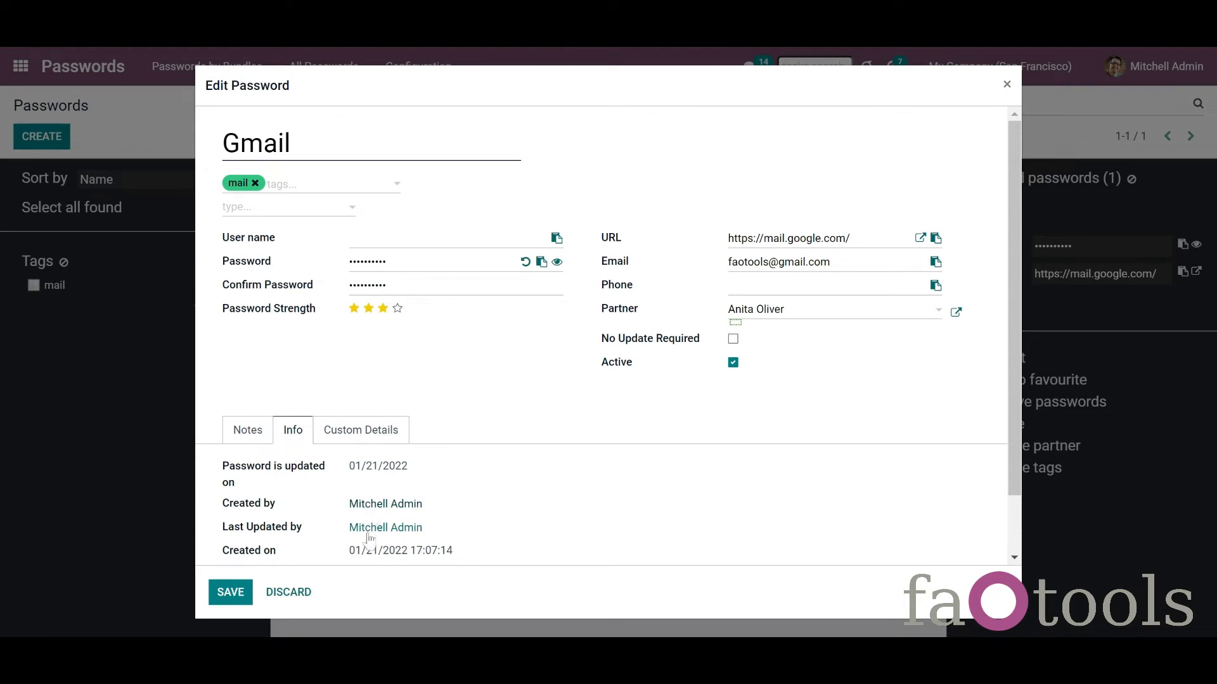
pyautogui.scroll(-2, 470, 557)
pyautogui.click(230, 591)
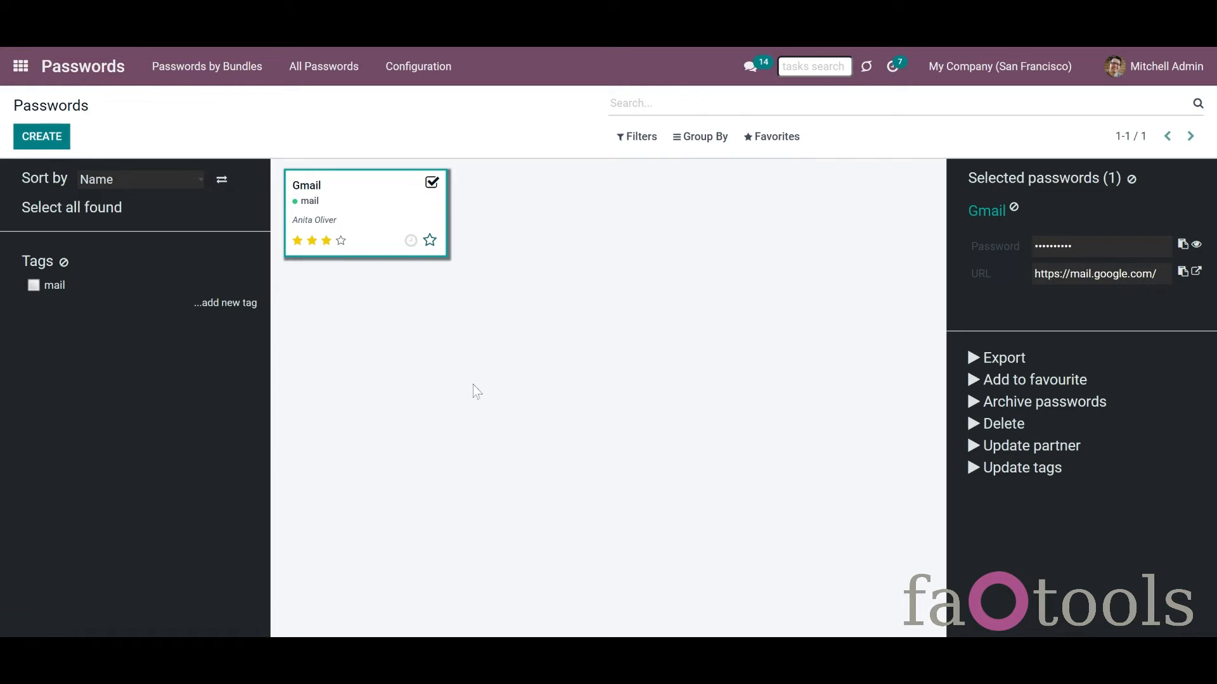
# Step: Enable 'Generate passwords on create' in the Password Manager settings and save
pyautogui.click(423, 78)
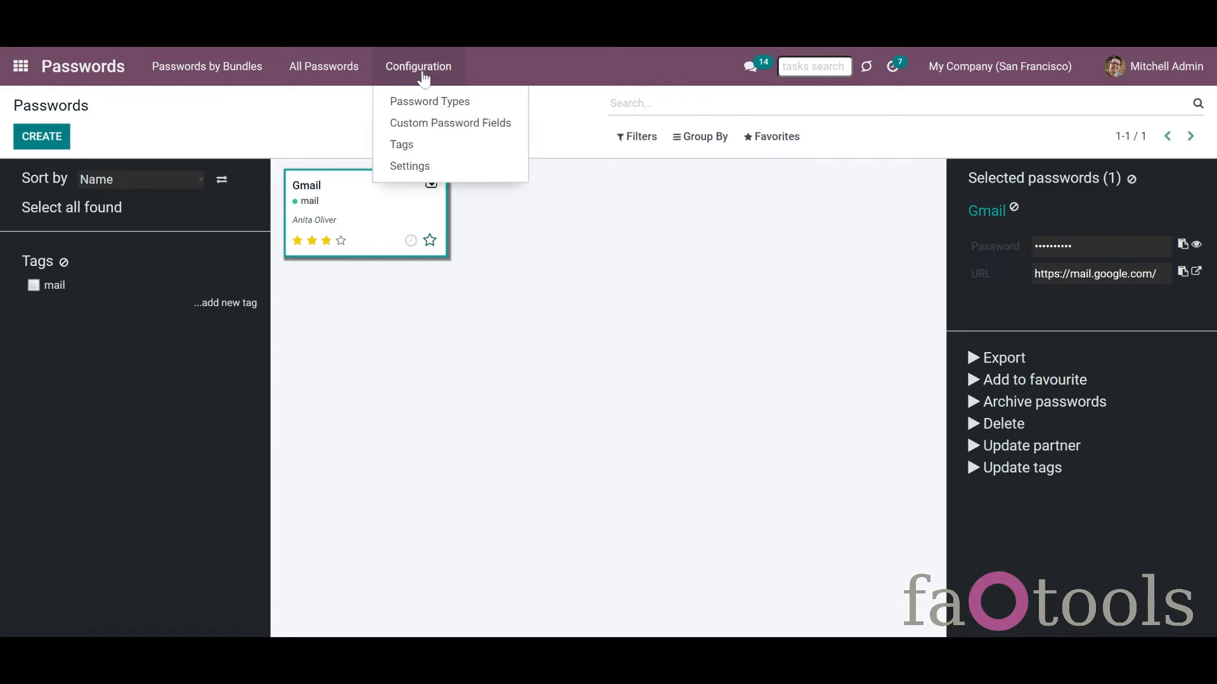
pyautogui.click(430, 167)
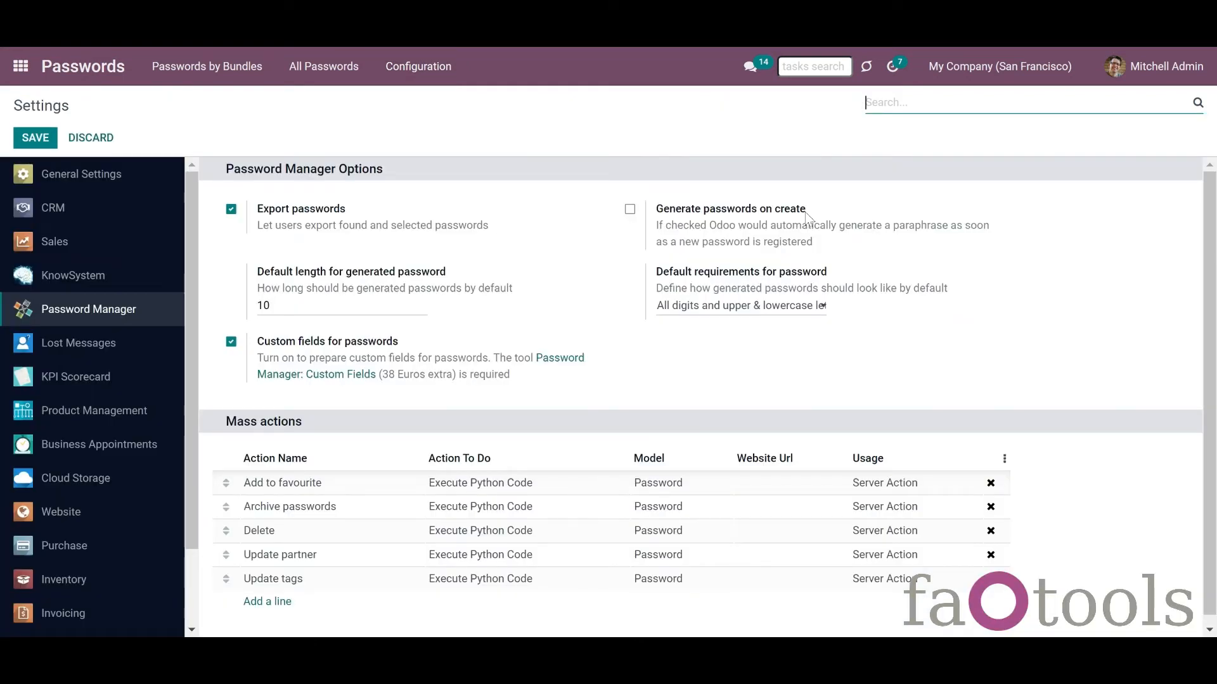
pyautogui.click(629, 210)
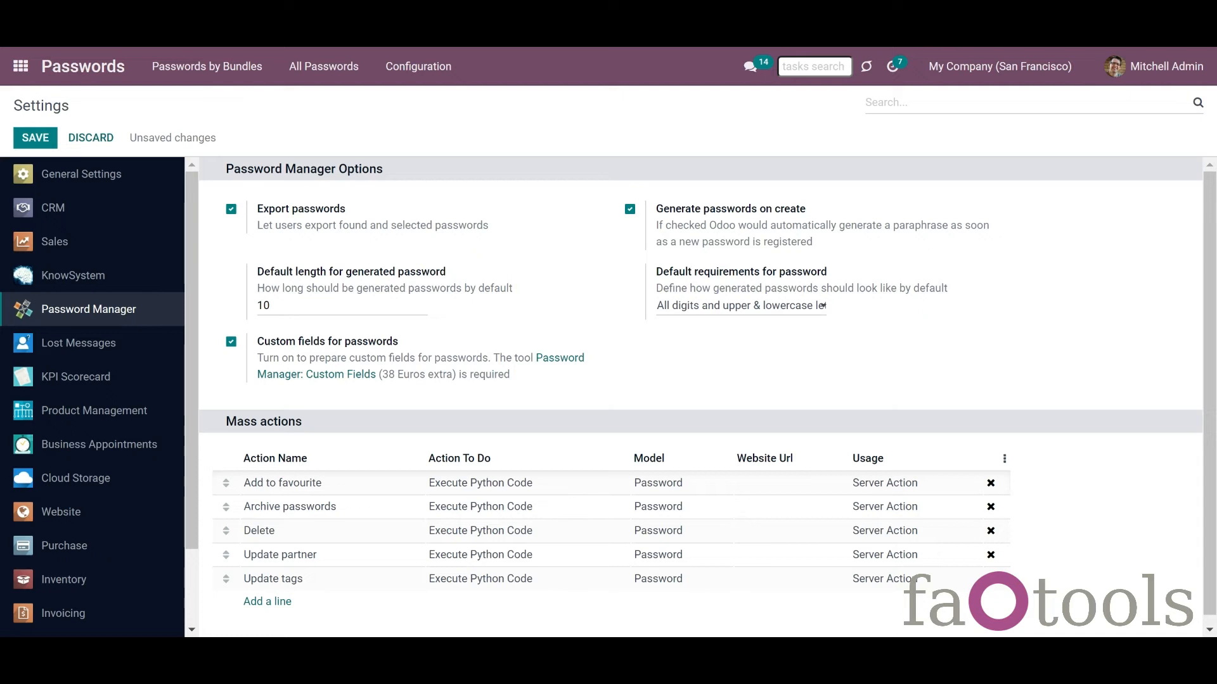
pyautogui.click(48, 143)
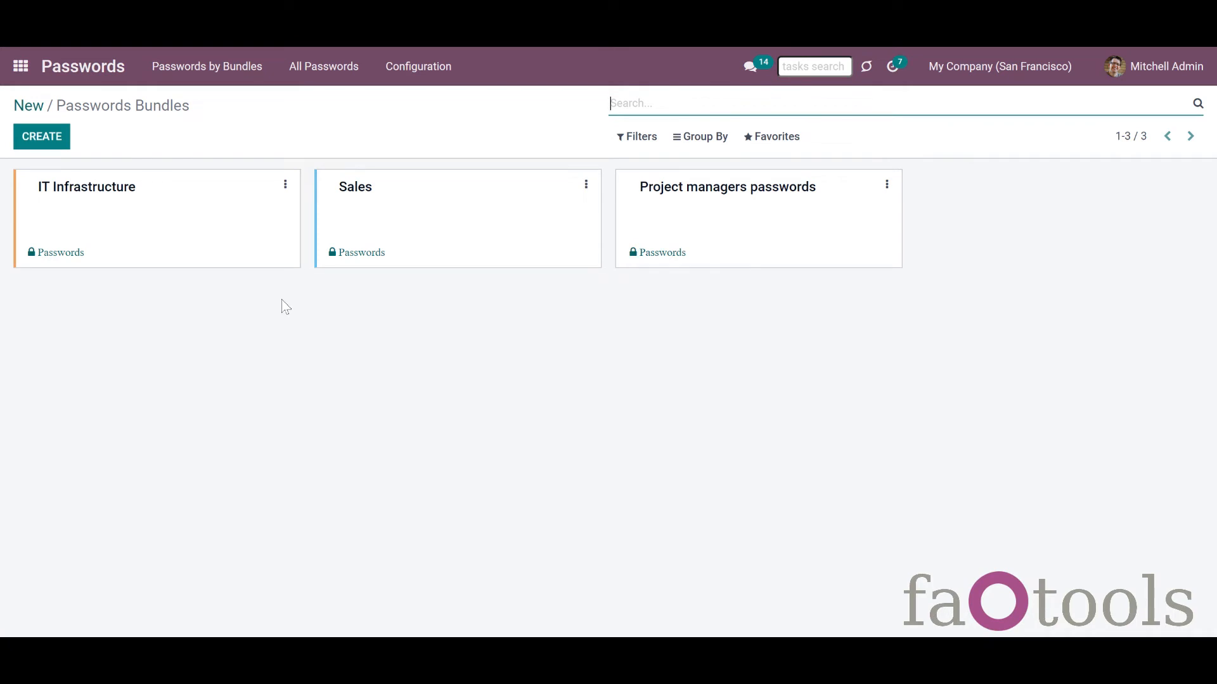
# Step: Open the IT Infrastructure bundle by entering its access password
pyautogui.click(278, 211)
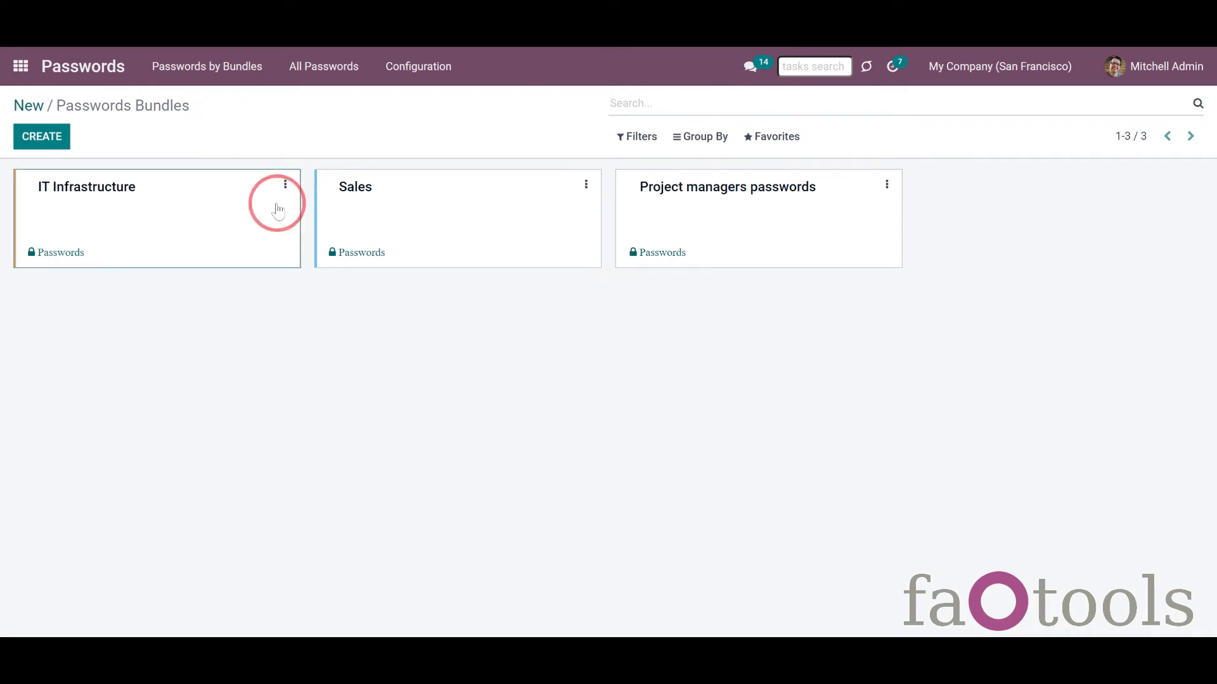
pyautogui.write('•••••')
pyautogui.press('Return')
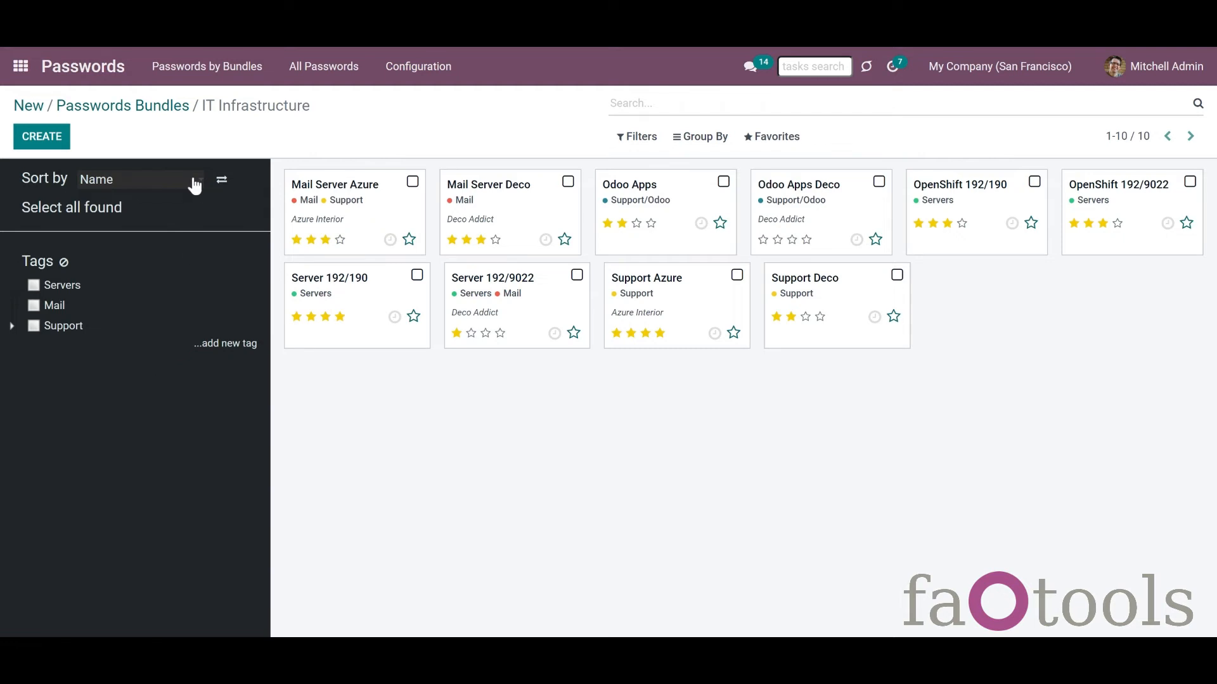
# Step: Sort its passwords by Create Date in reversed order, then select and clear all ten
pyautogui.click(171, 249)
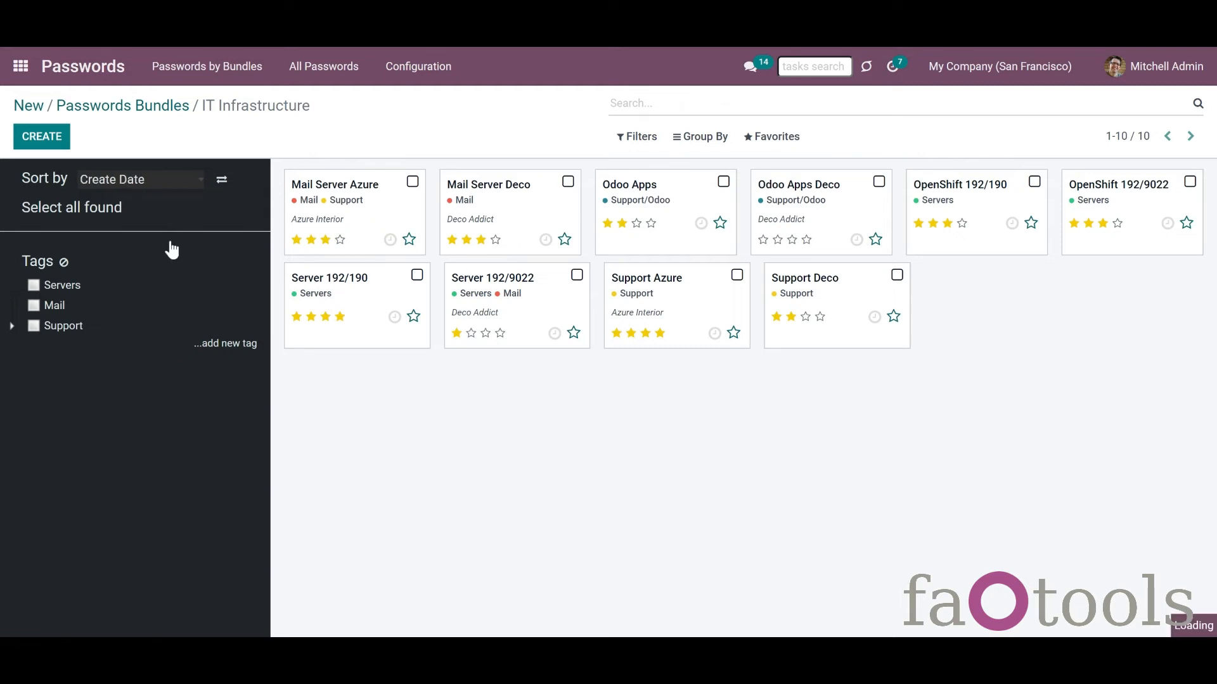
pyautogui.click(223, 184)
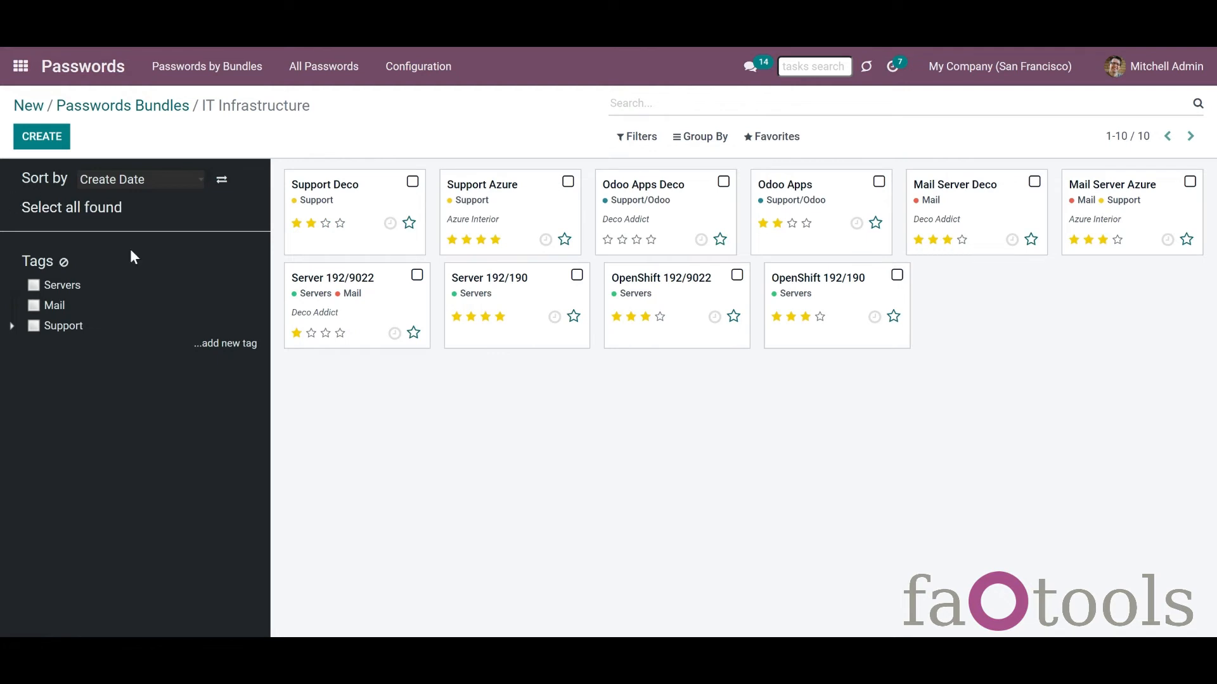
pyautogui.click(100, 209)
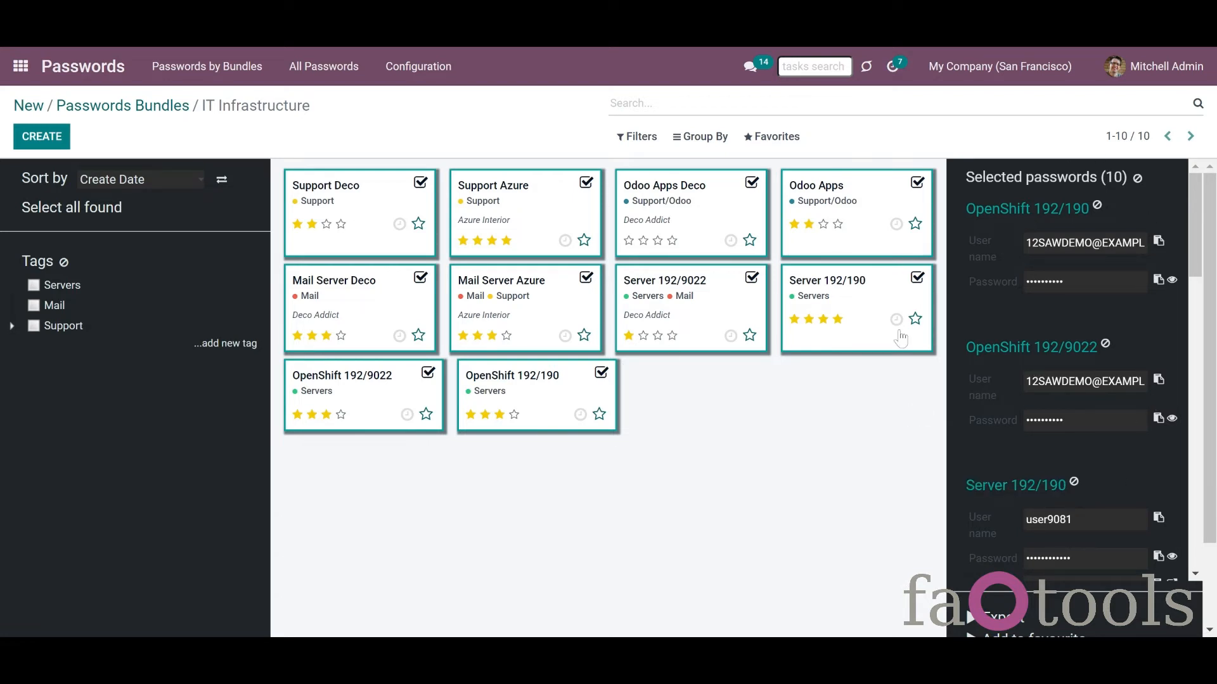
pyautogui.click(1138, 181)
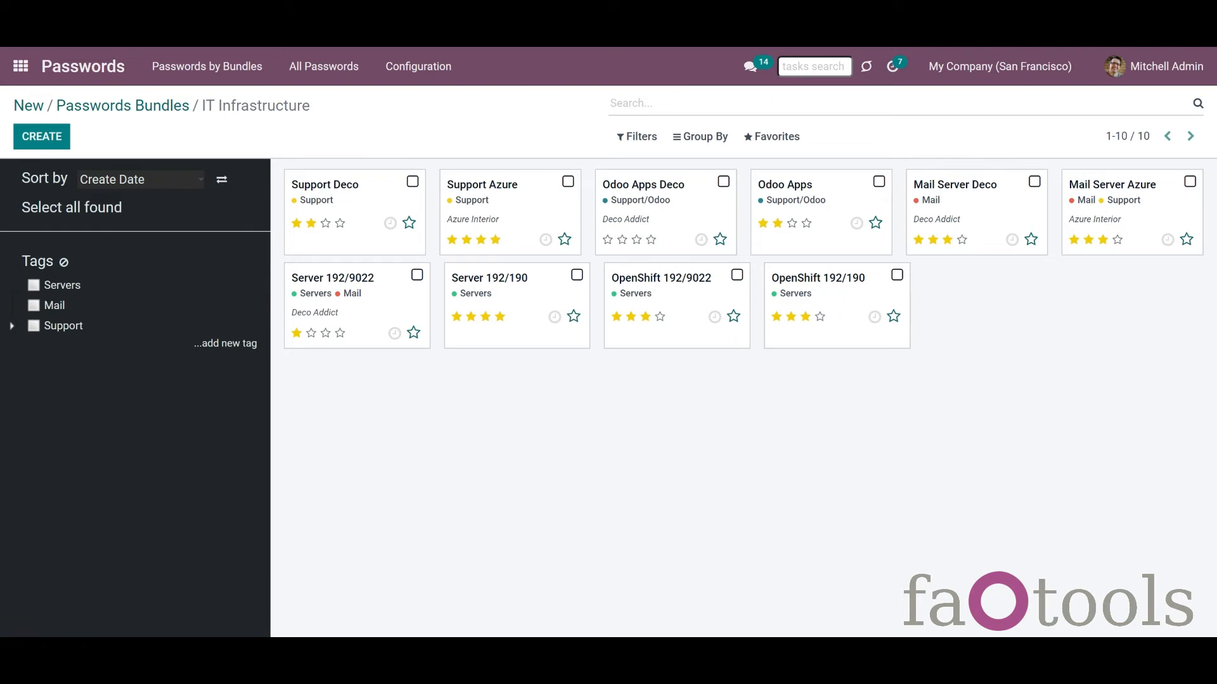
# Step: Add a tag named 'Odoo' and drag it under the Support tag in the tags tree
pyautogui.click(223, 348)
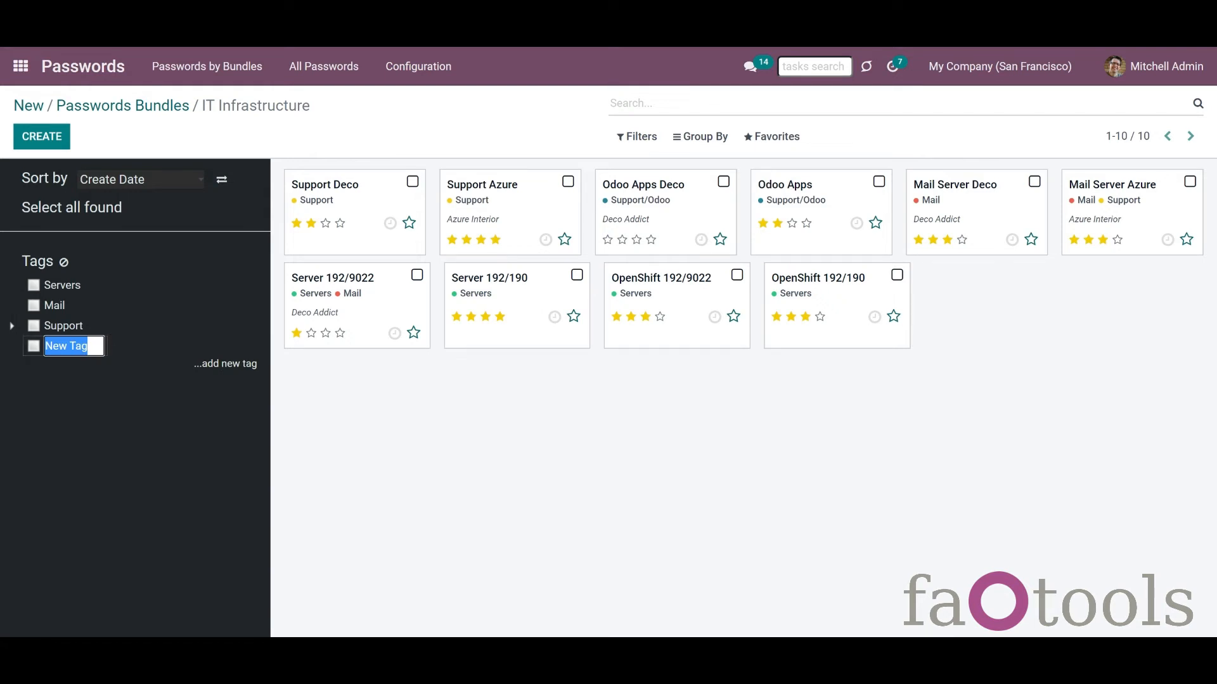
pyautogui.write('Odoo')
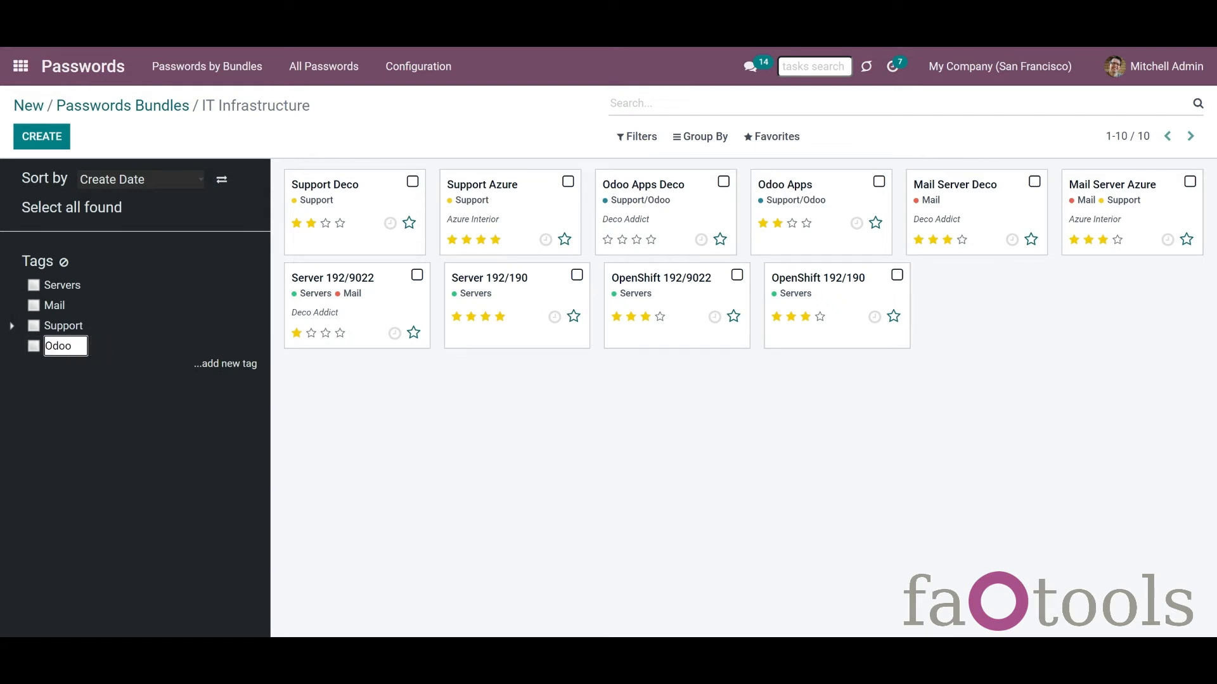
pyautogui.click(106, 377)
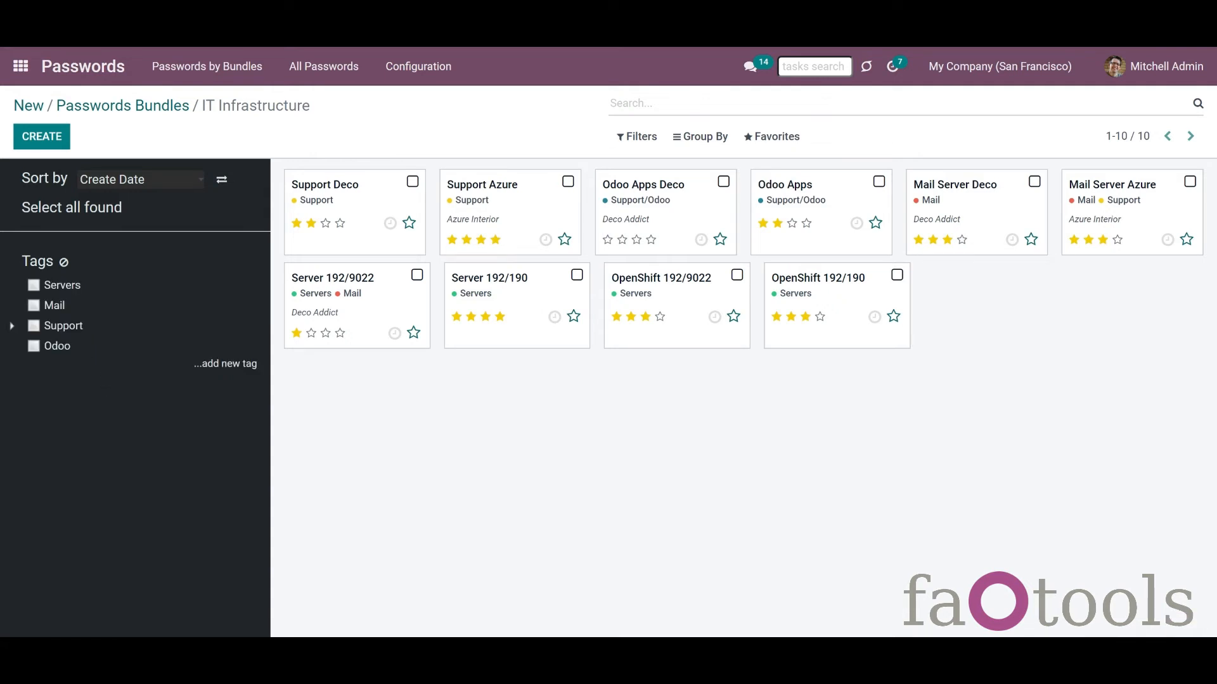
pyautogui.rightClick(50, 347)
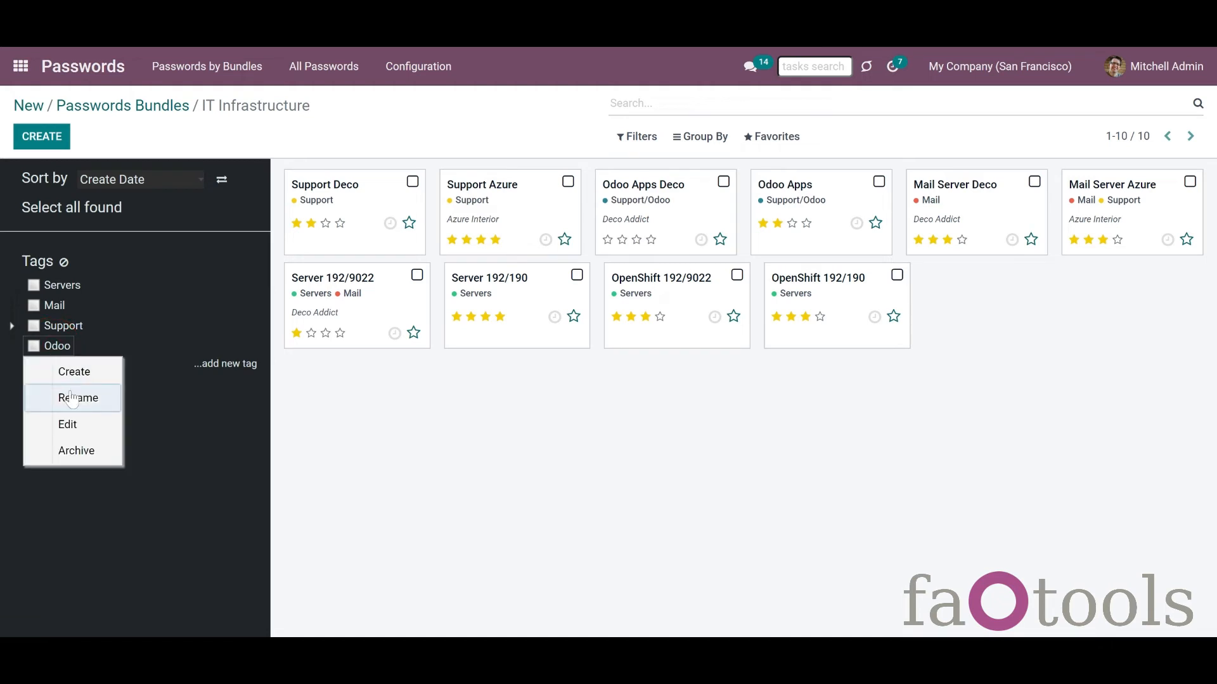
pyautogui.click(87, 423)
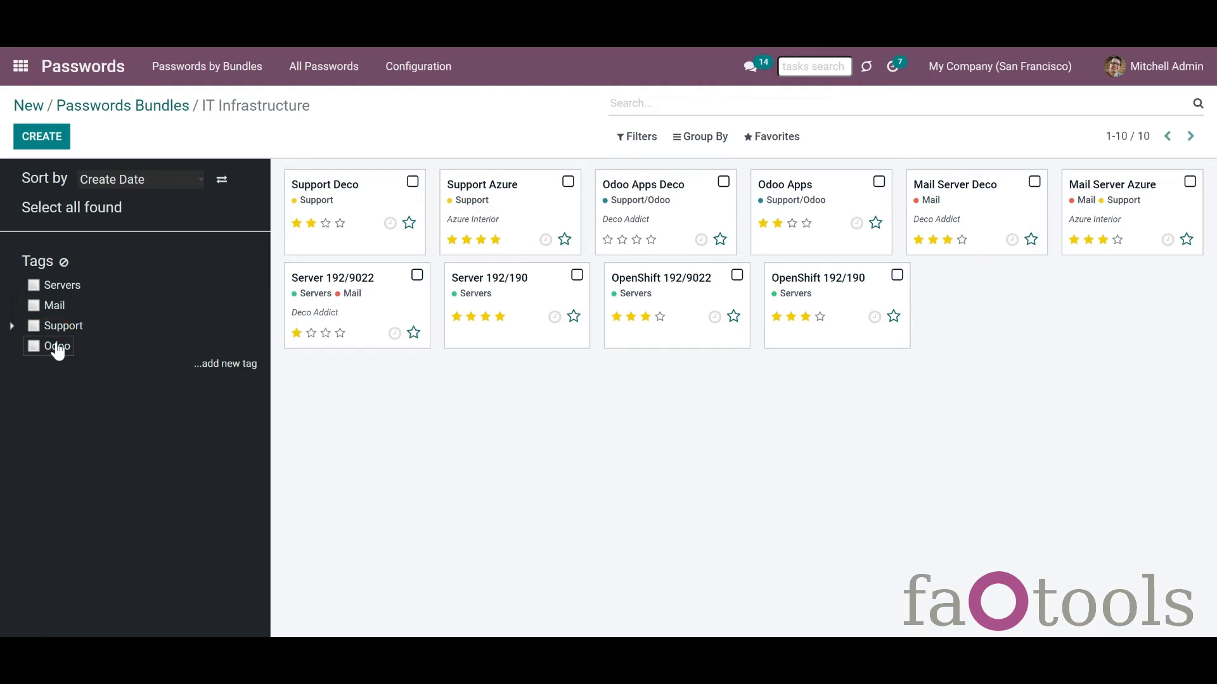
pyautogui.moveTo(59, 351); pyautogui.dragTo(56, 282)
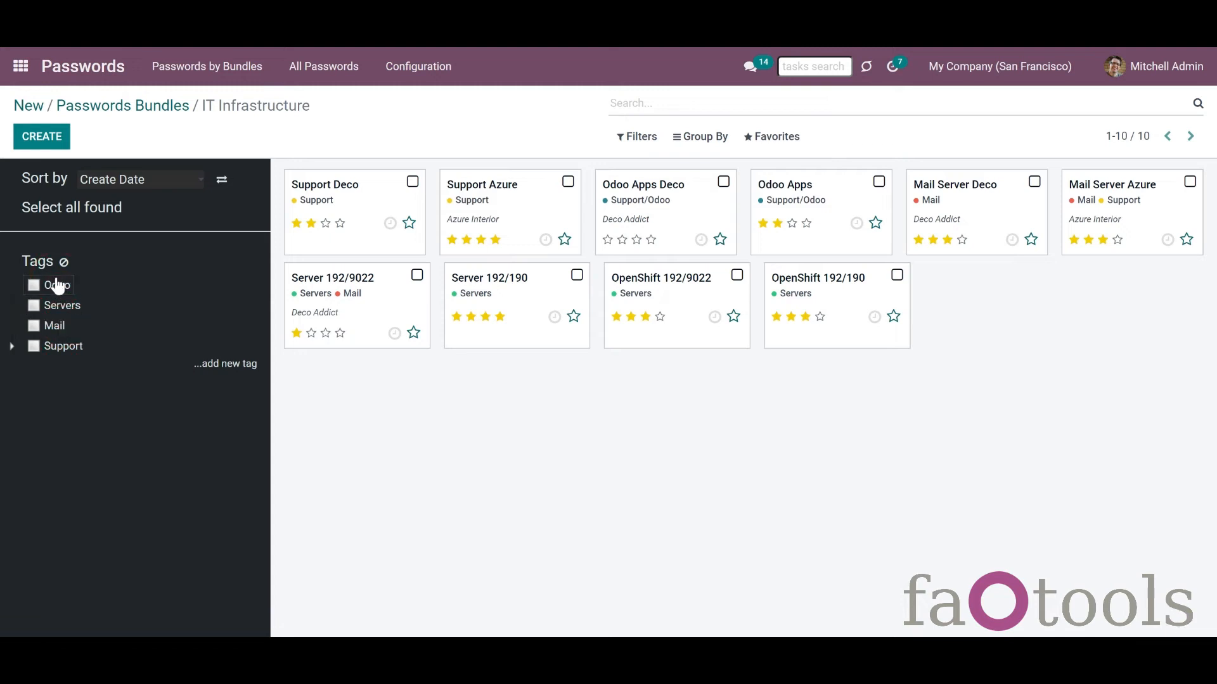
pyautogui.click(13, 347)
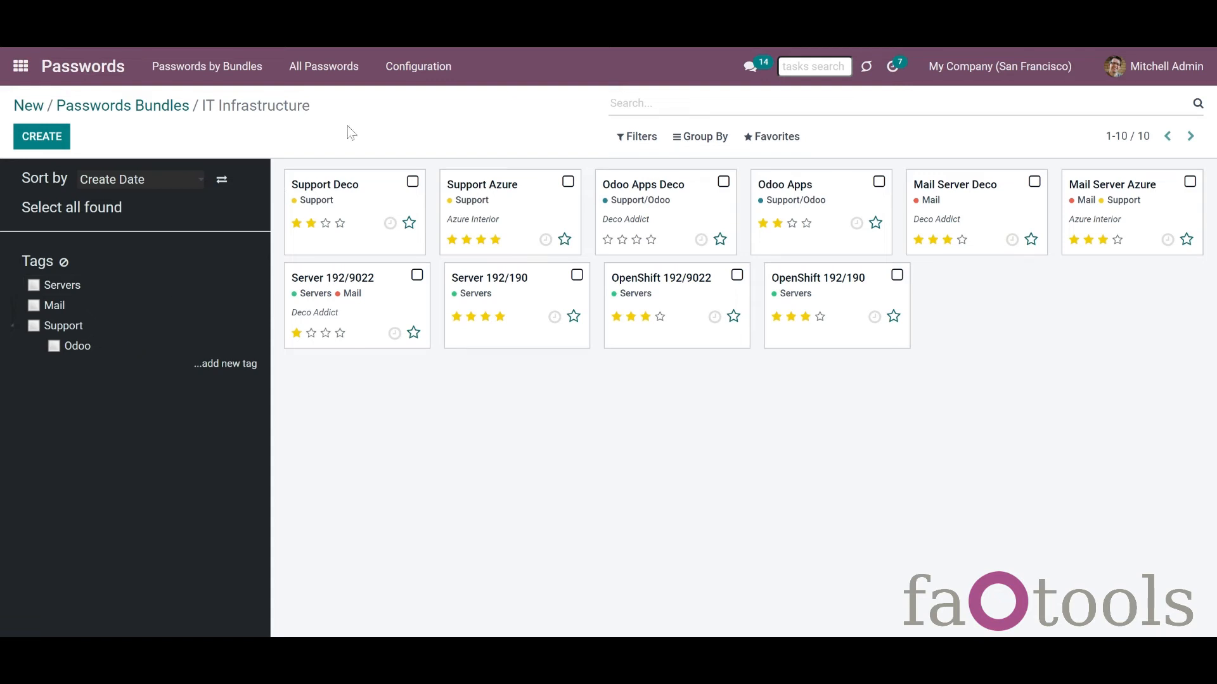
pyautogui.click(396, 67)
# Step: Open the tags list and view the activity scheduling popover for Mail Server Azure
pyautogui.click(396, 146)
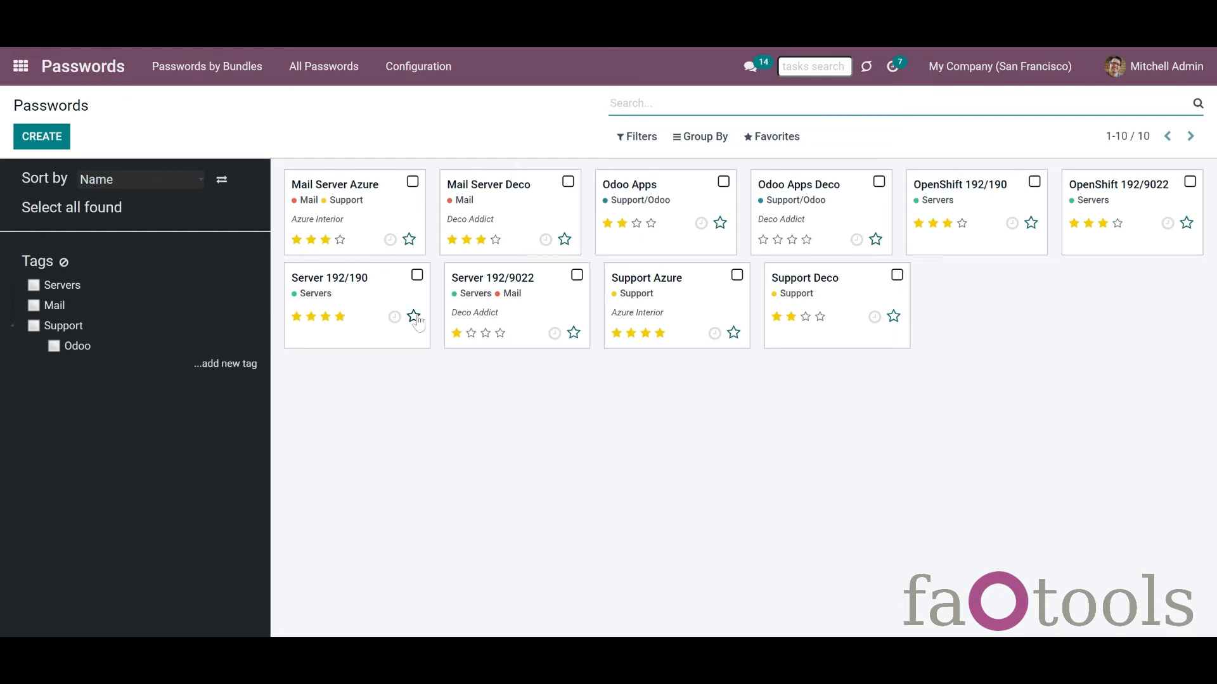
pyautogui.click(409, 240)
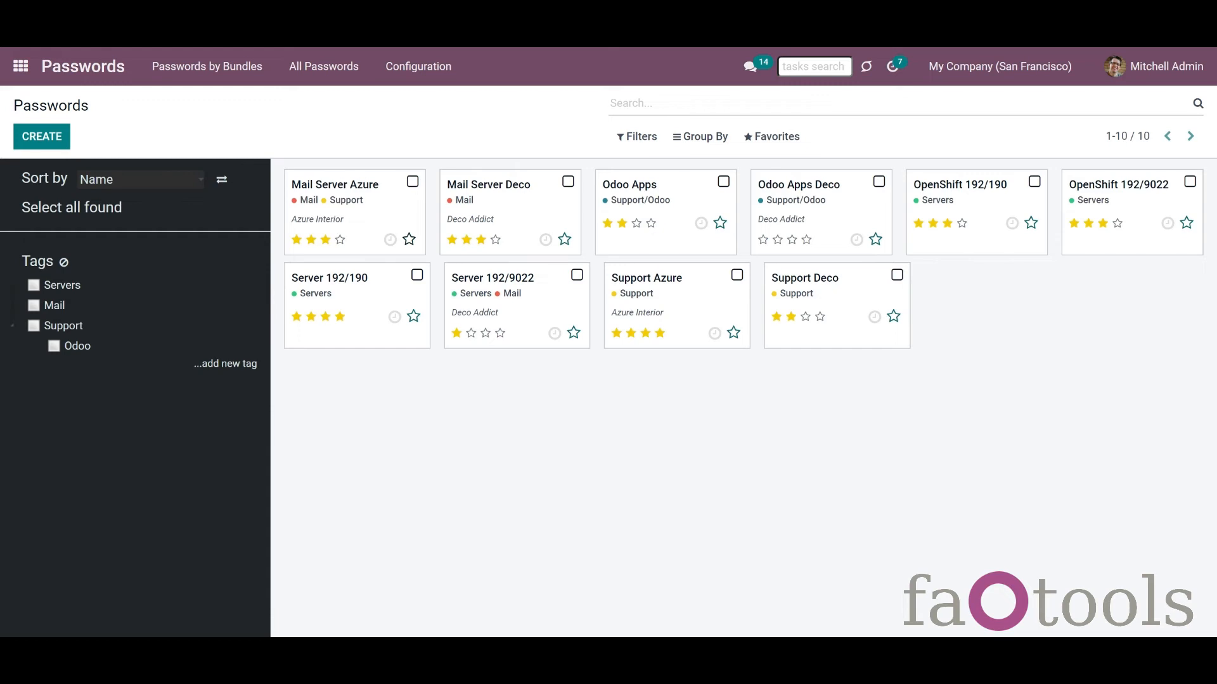
pyautogui.click(390, 239)
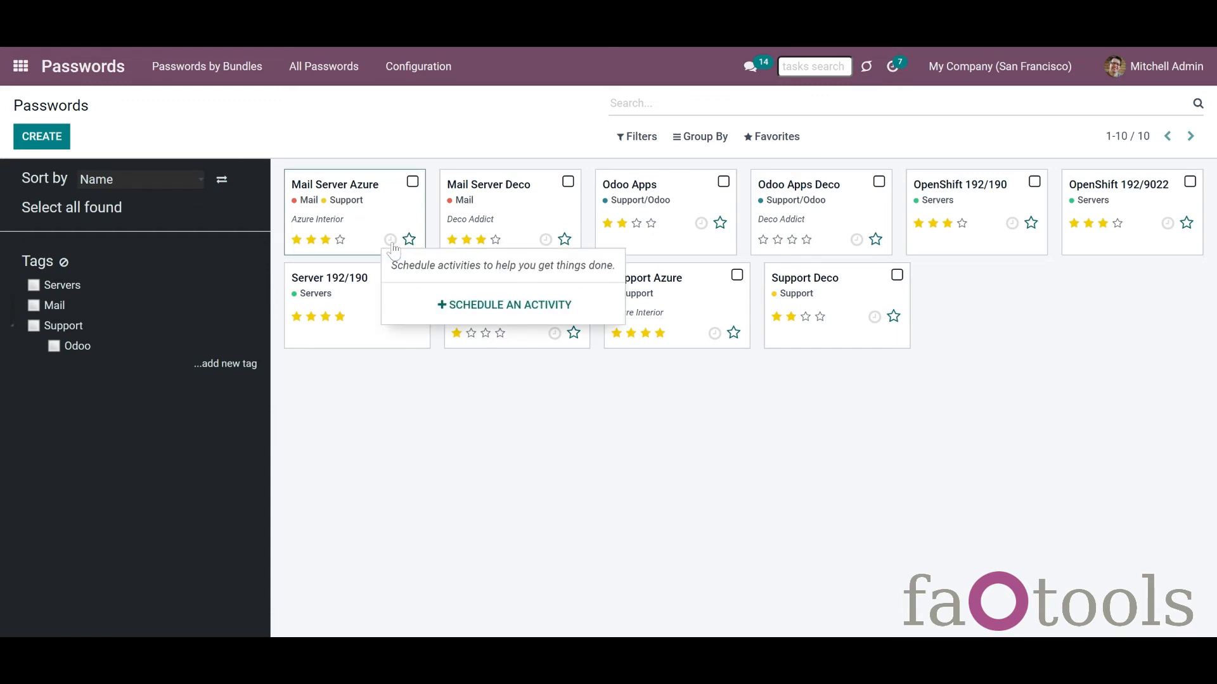
pyautogui.click(514, 354)
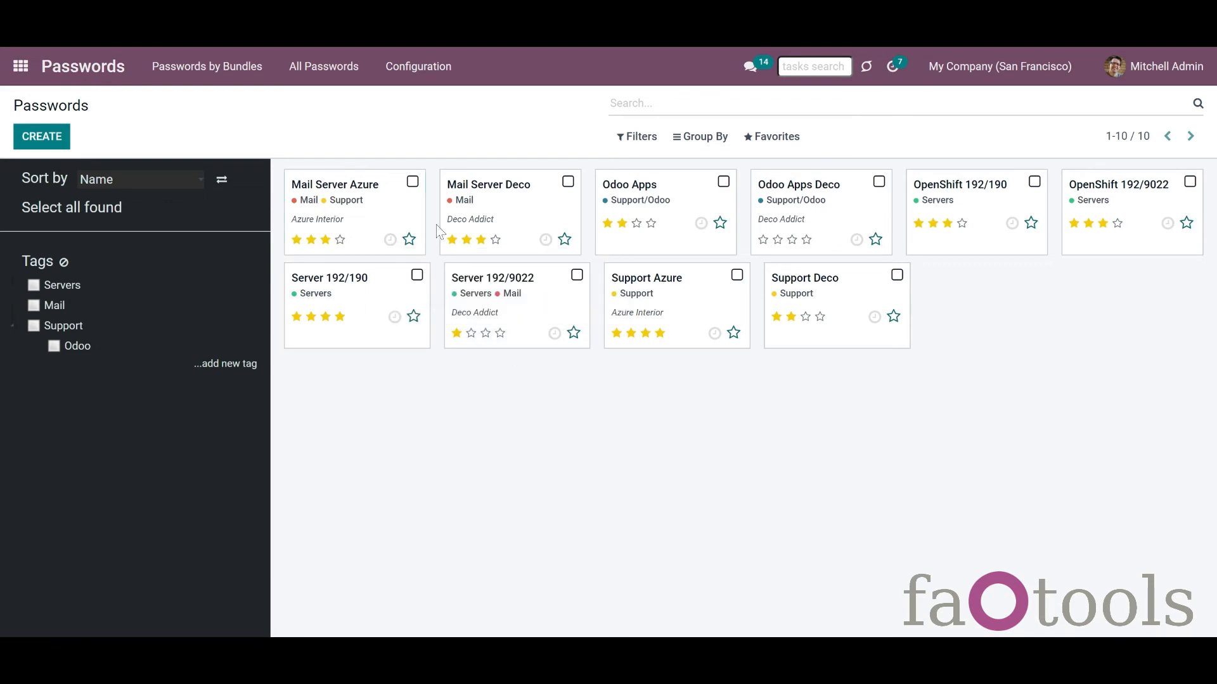
# Step: Select both Mail Server passwords and, via the Servers filter, both OpenShift passwords
pyautogui.click(413, 183)
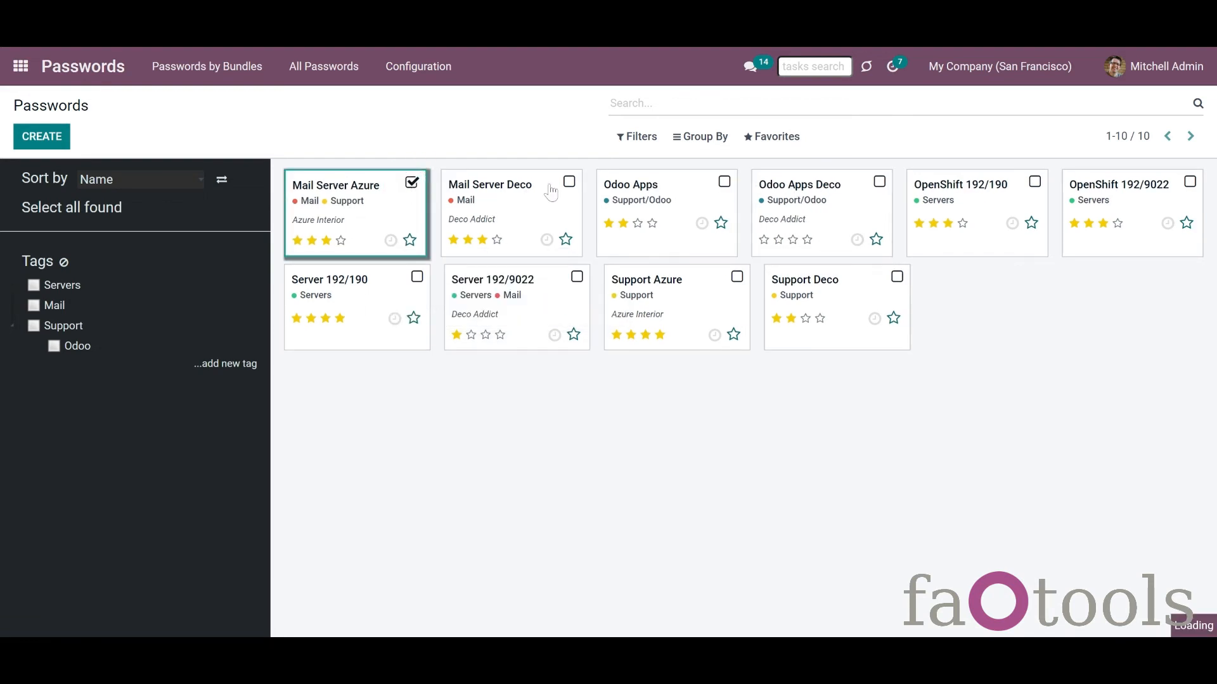
pyautogui.click(589, 184)
pyautogui.click(34, 285)
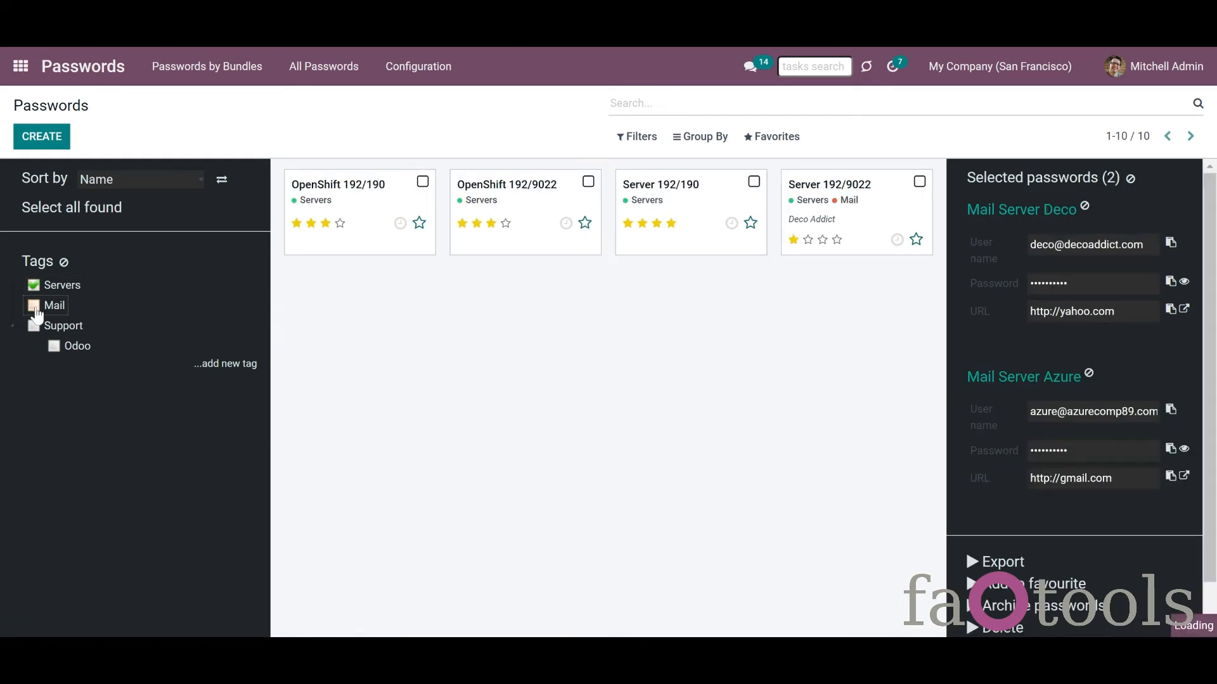
pyautogui.click(421, 182)
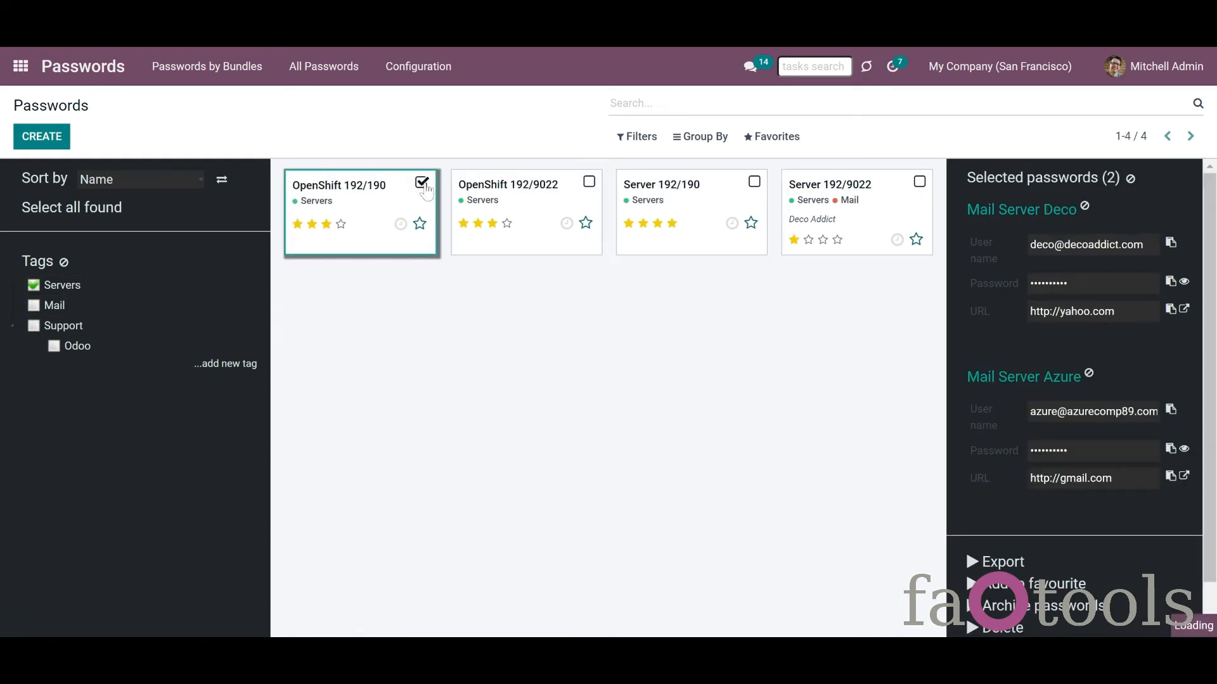
pyautogui.click(589, 182)
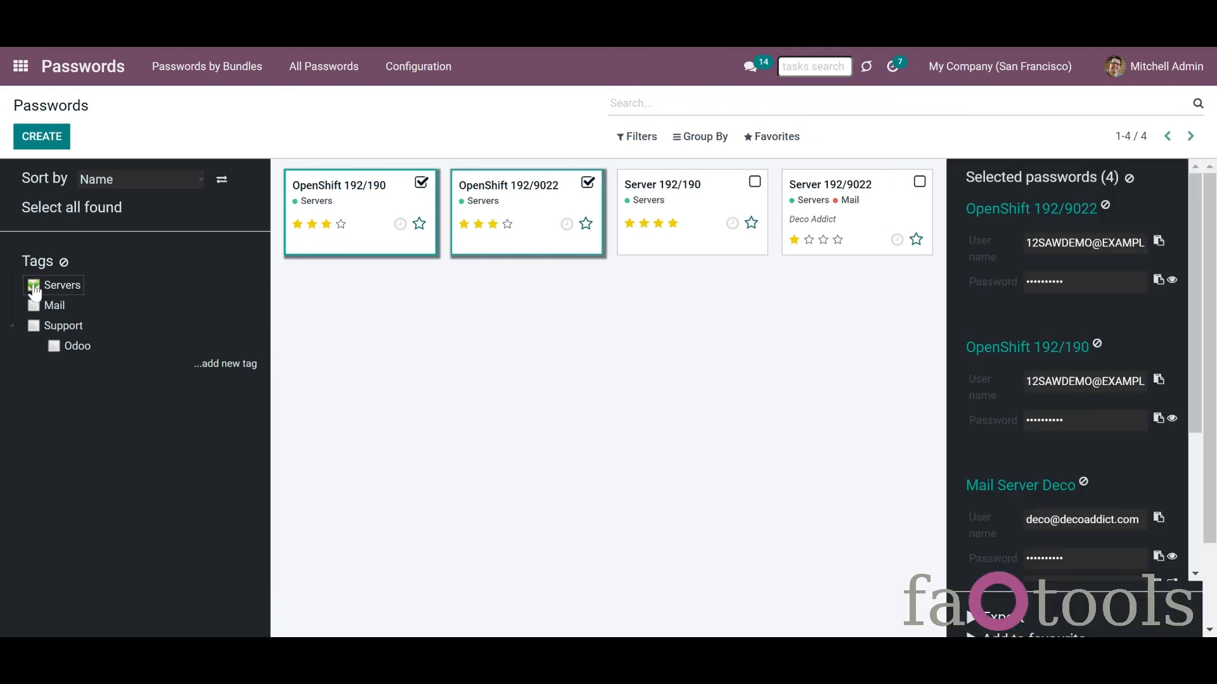
pyautogui.click(34, 285)
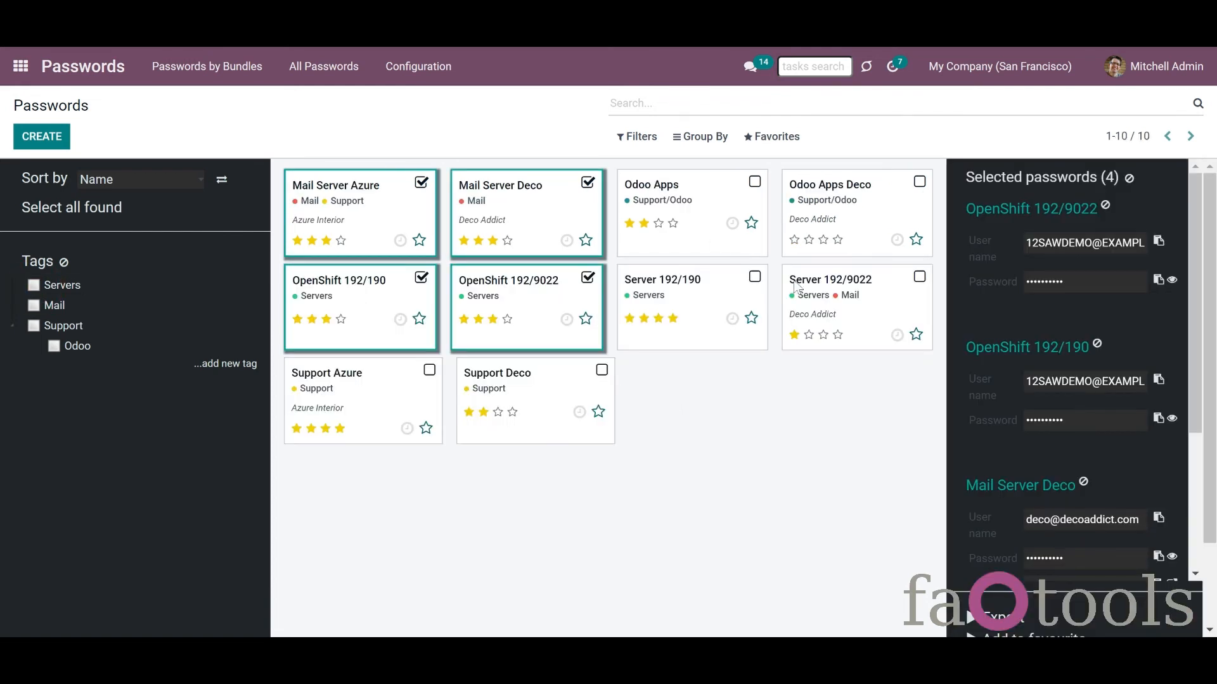
# Step: Deselect the OpenShift and Mail Server Deco passwords, leaving only Mail Server Azure selected
pyautogui.moveTo(1195, 280)
pyautogui.mouseDown()
pyautogui.moveTo(1195, 304)
pyautogui.moveTo(1193, 274)
pyautogui.mouseUp()
pyautogui.moveTo(1200, 364); pyautogui.dragTo(1207, 496)
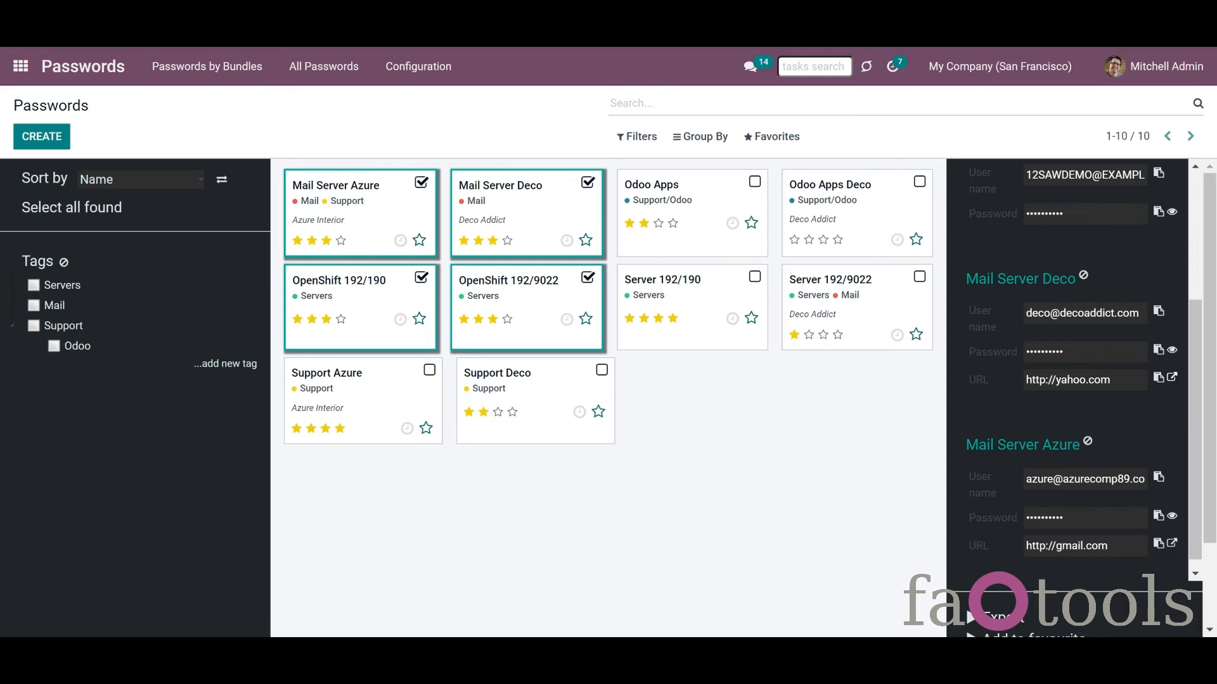
pyautogui.scroll(-2, 1137, 621)
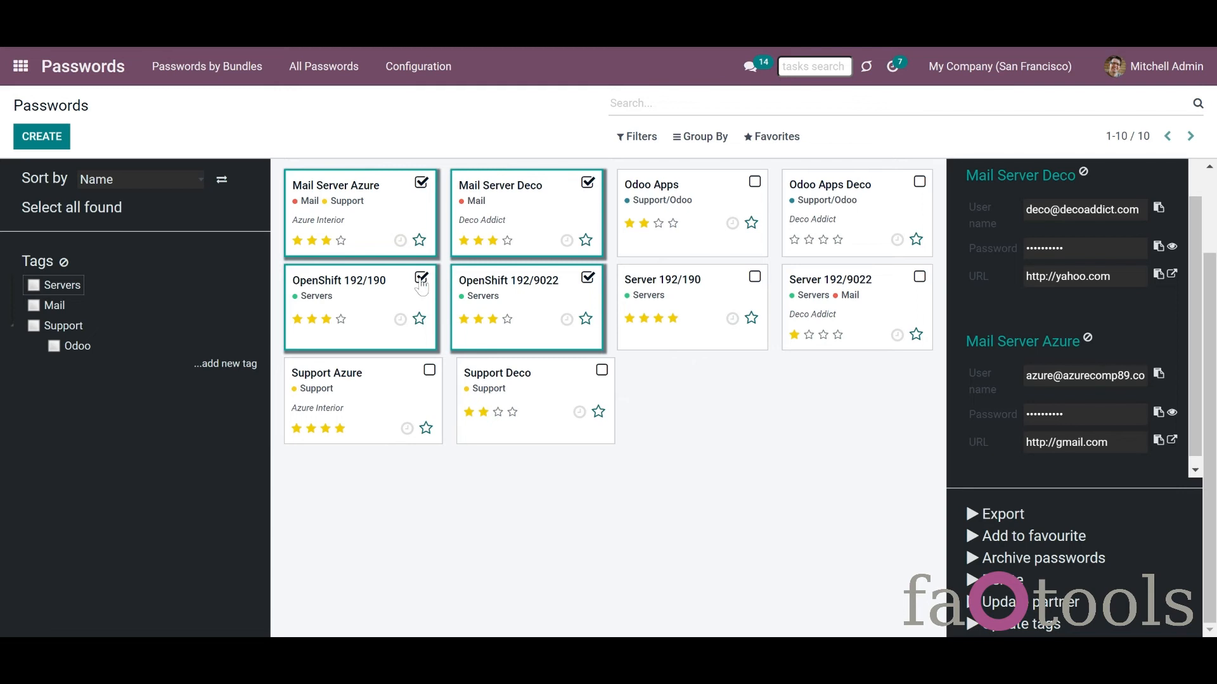
pyautogui.click(421, 279)
pyautogui.click(586, 278)
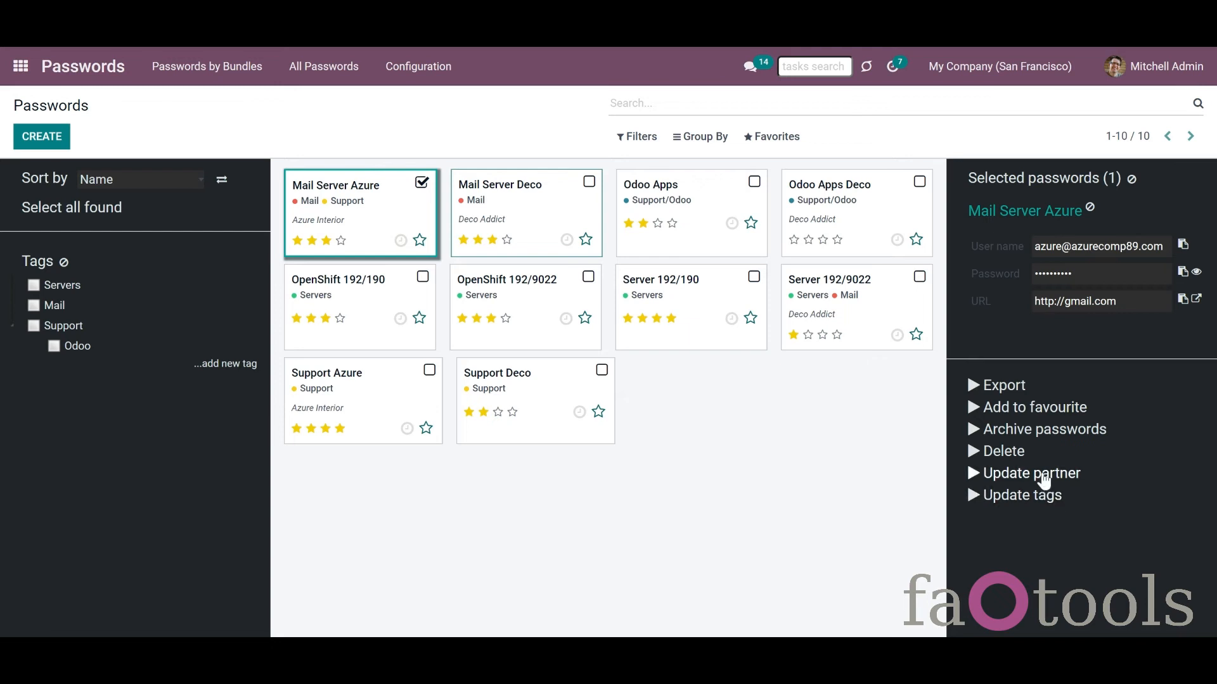
# Step: Add the google tag to Mail Server Azure via Update tags, then also select Mail Server Deco
pyautogui.click(1045, 508)
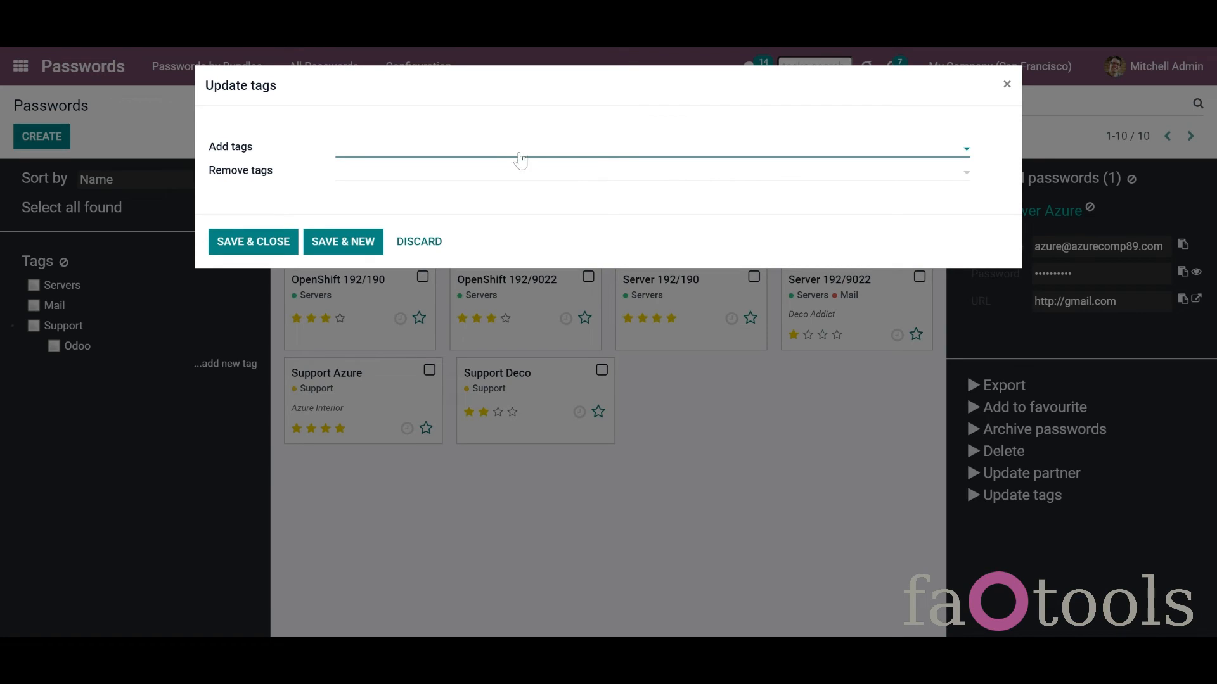
pyautogui.click(519, 155)
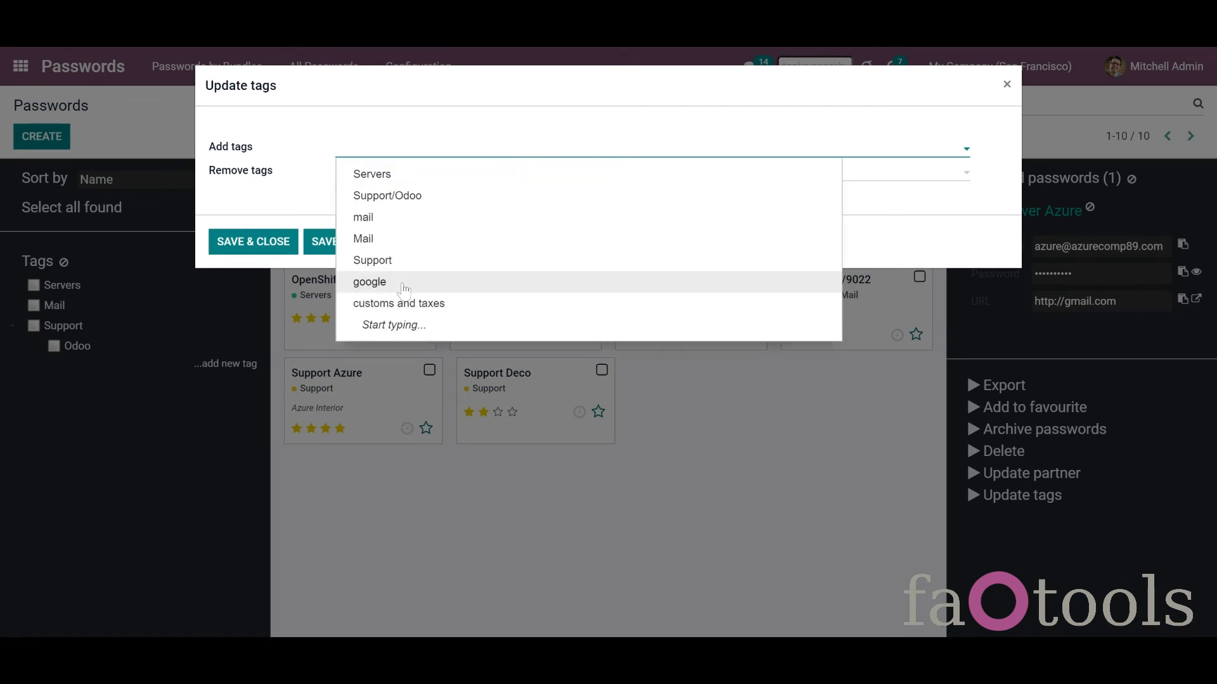
pyautogui.click(404, 286)
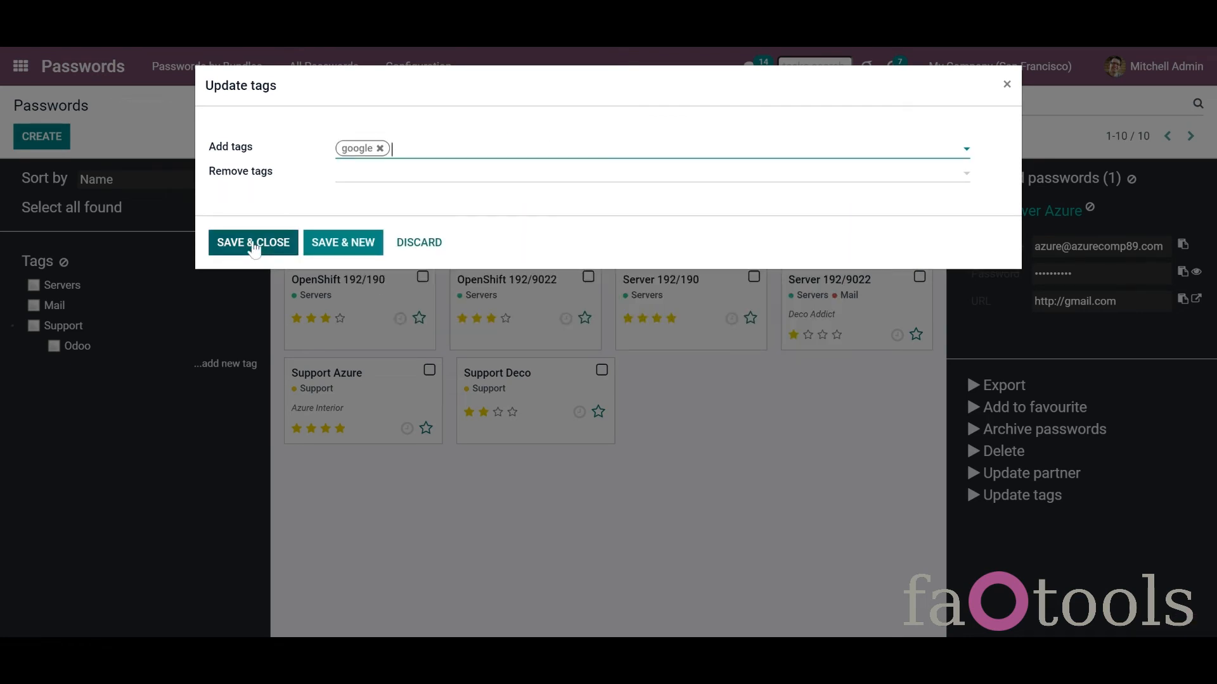
pyautogui.click(255, 244)
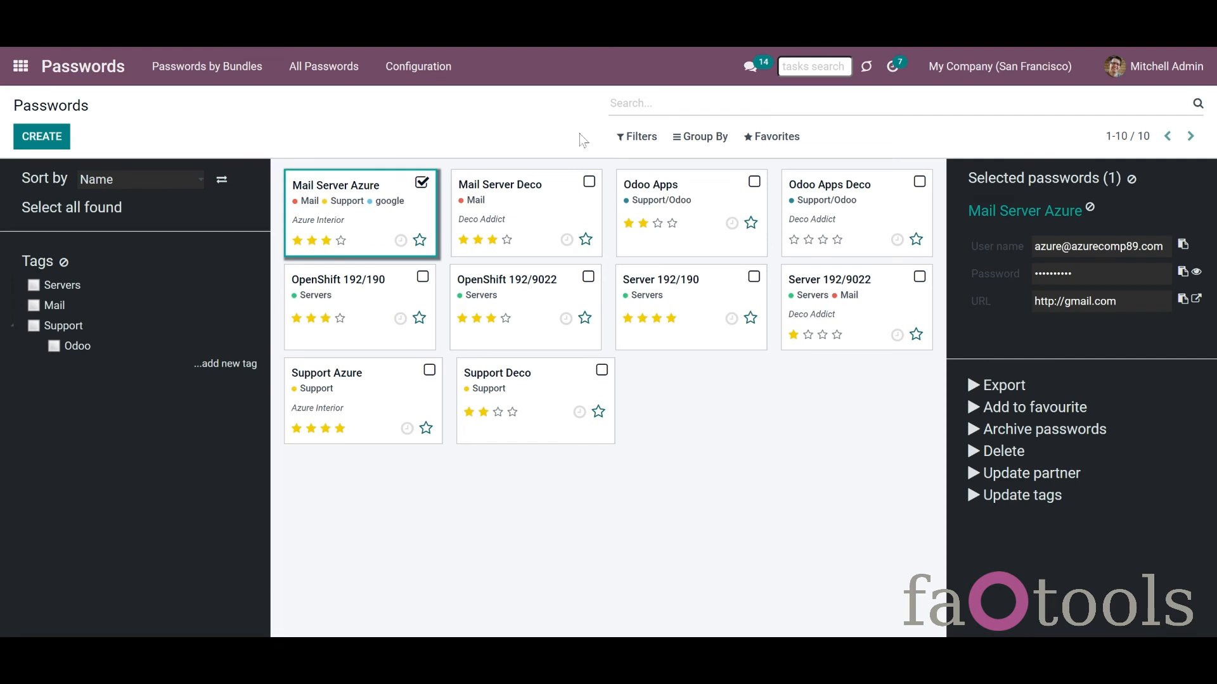
pyautogui.click(588, 183)
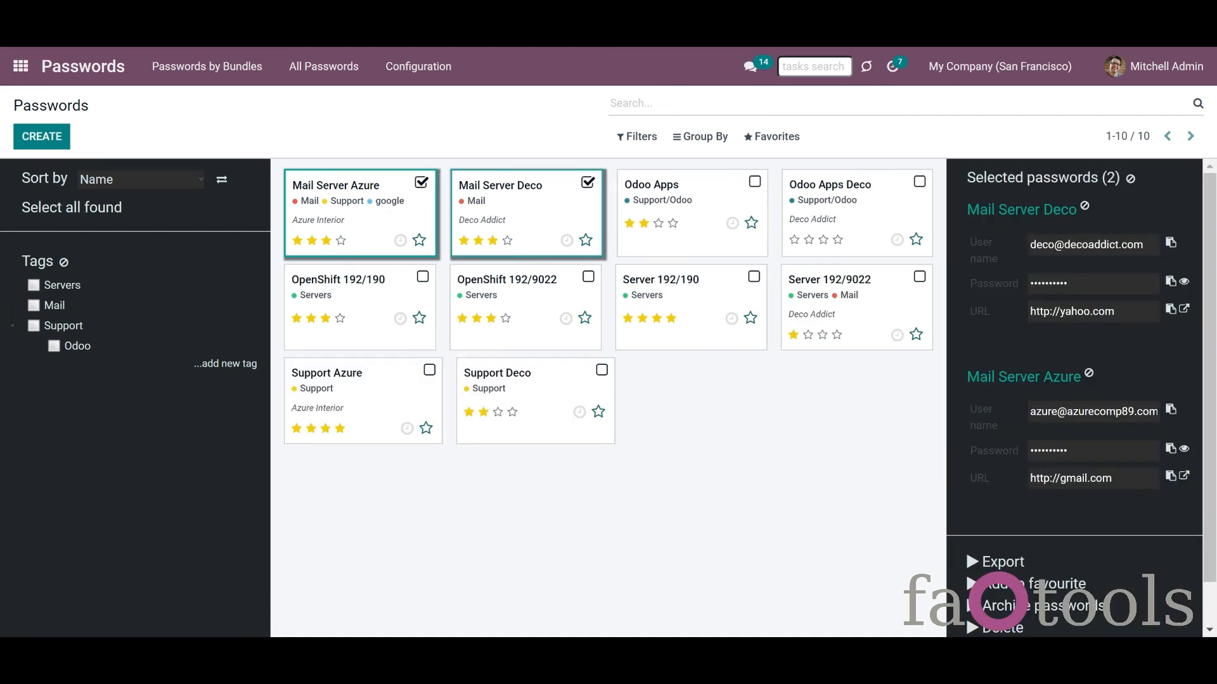
# Step: Export the two Mail Server passwords as XLSX with the default fields
pyautogui.click(1013, 566)
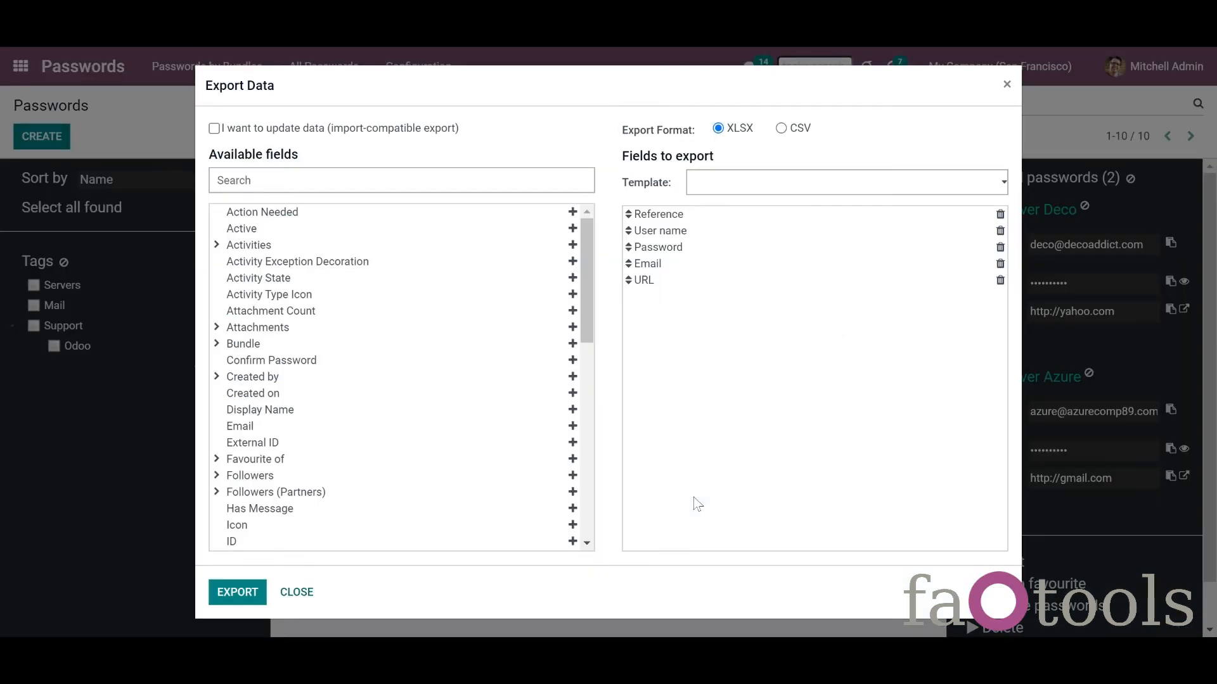
pyautogui.click(240, 592)
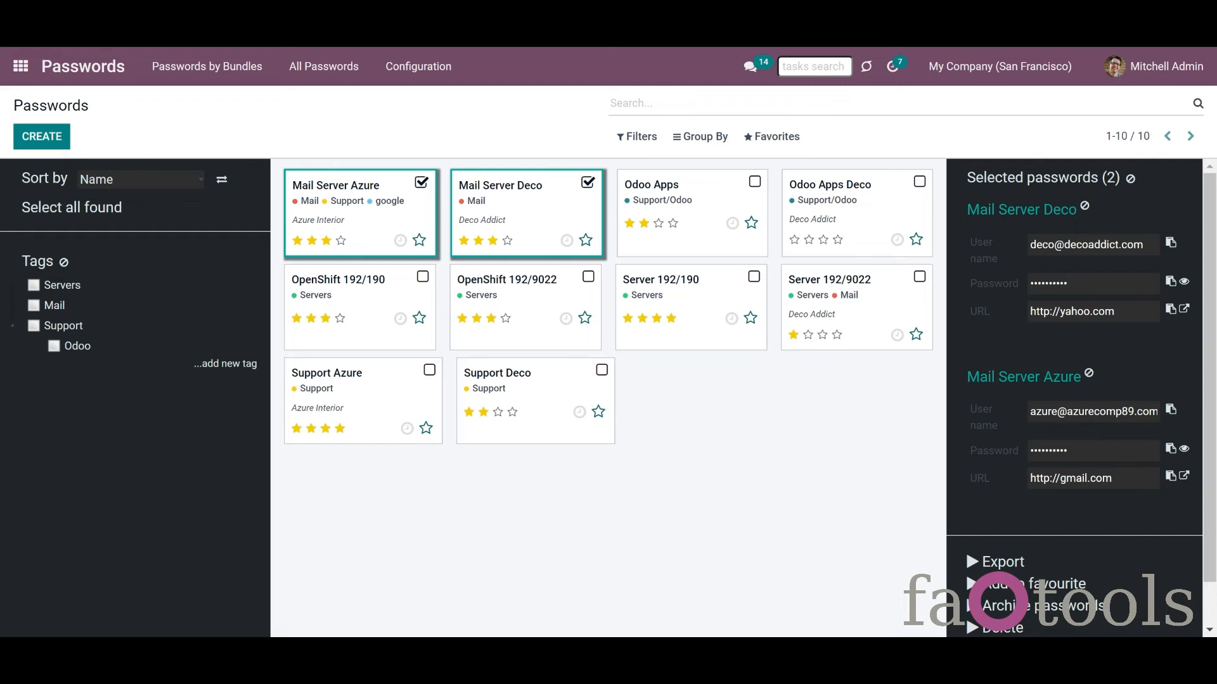
# Step: Remove the Delete mass action, move Update partner to the top, untick Export passwords, and save
pyautogui.click(409, 68)
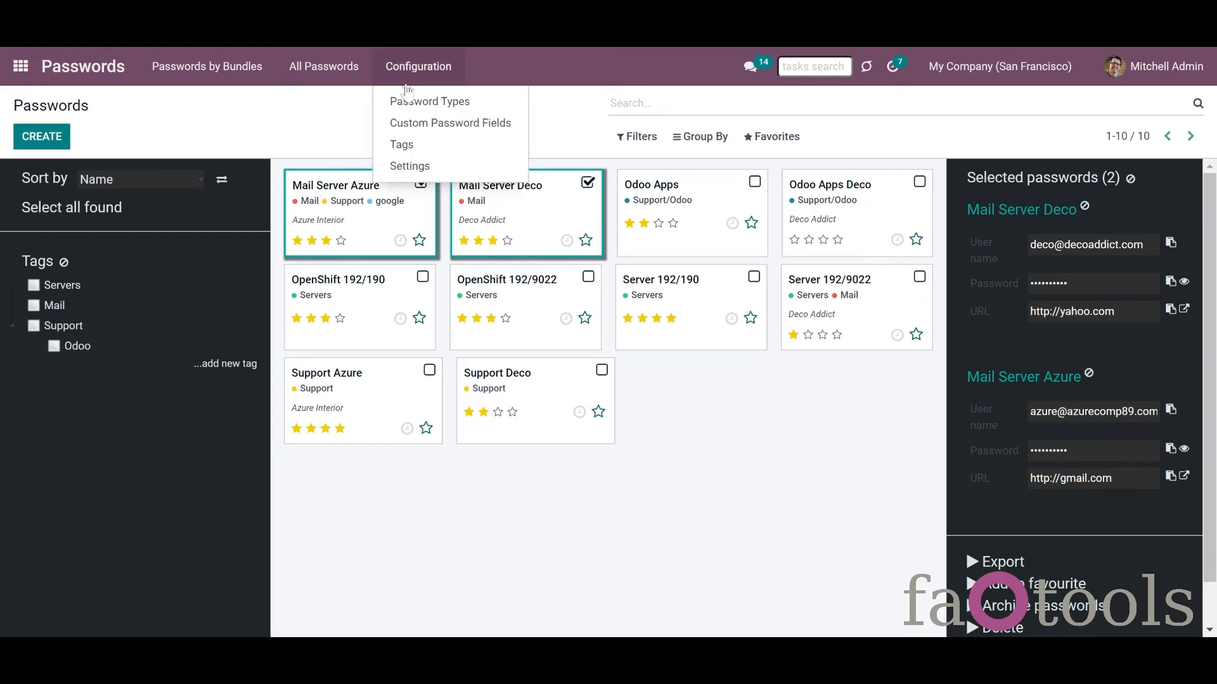
pyautogui.click(410, 166)
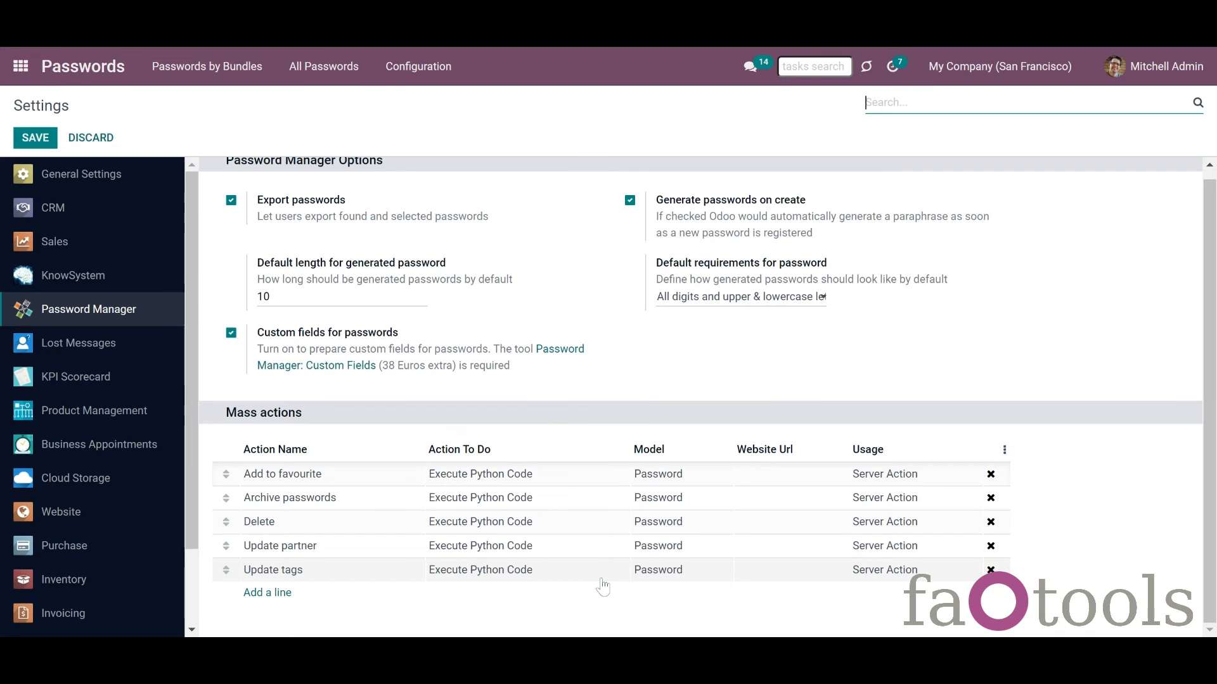
pyautogui.click(991, 524)
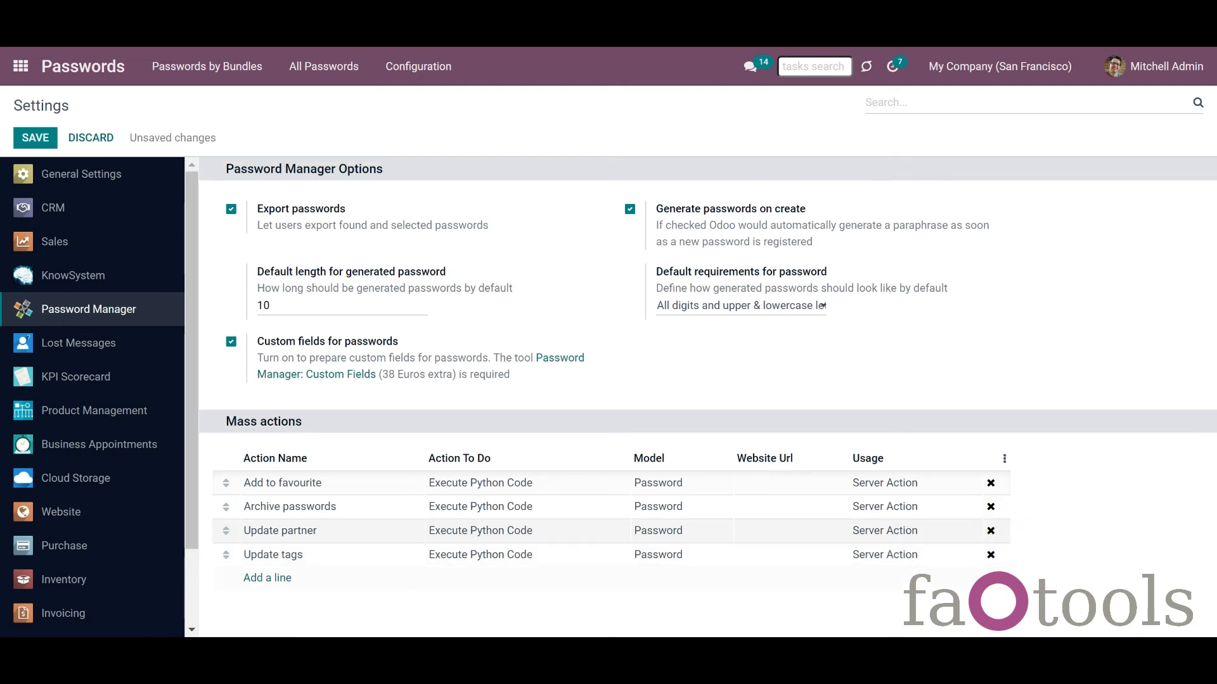
pyautogui.moveTo(227, 530); pyautogui.dragTo(226, 483)
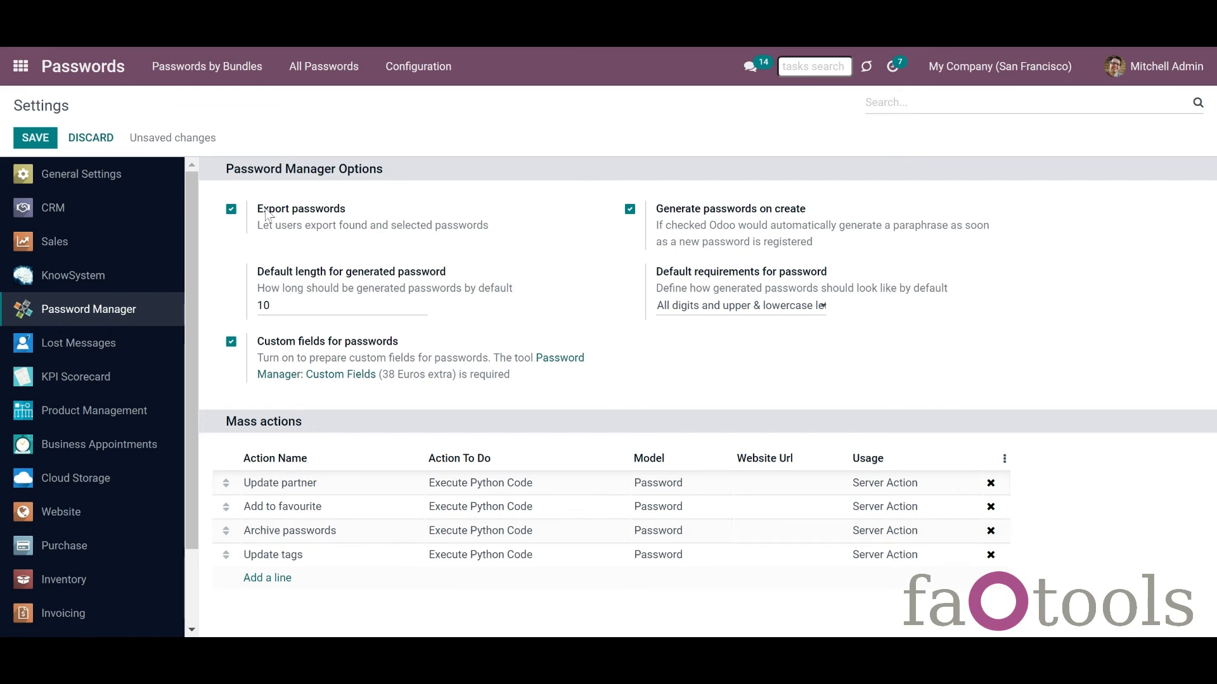
pyautogui.click(231, 211)
pyautogui.click(35, 138)
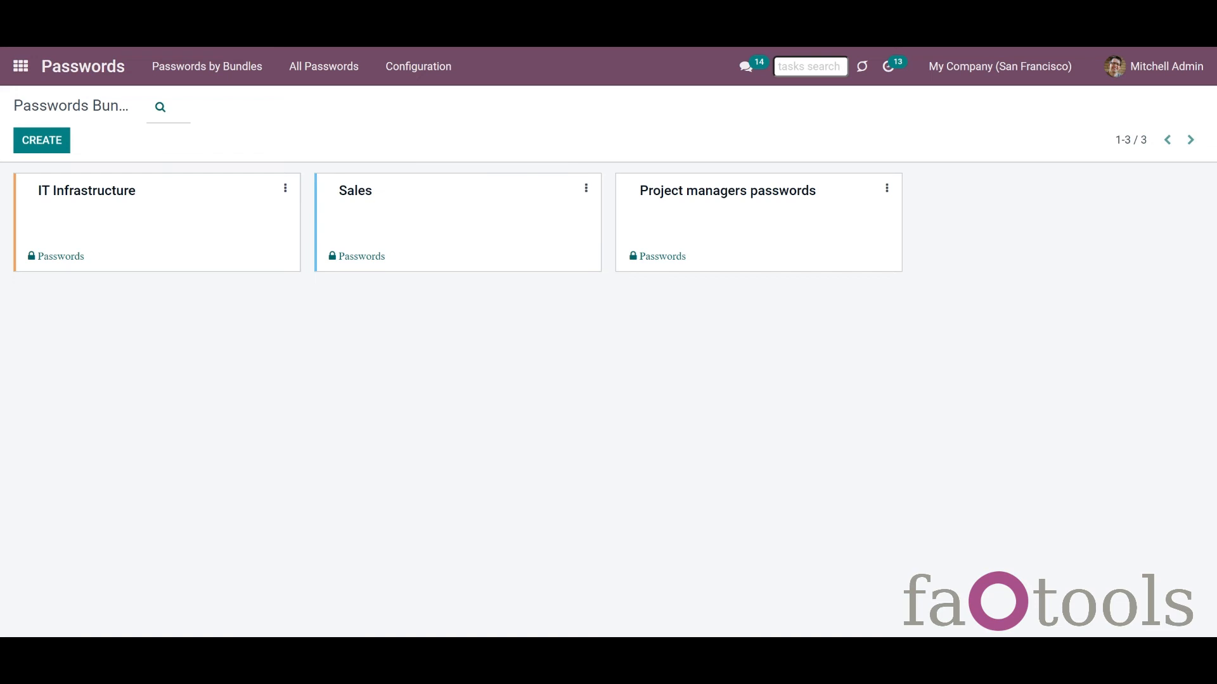
# Step: Open Google Adsense in the Sales bundle, search 'az', link Azure Interior as partner, and save
pyautogui.click(547, 222)
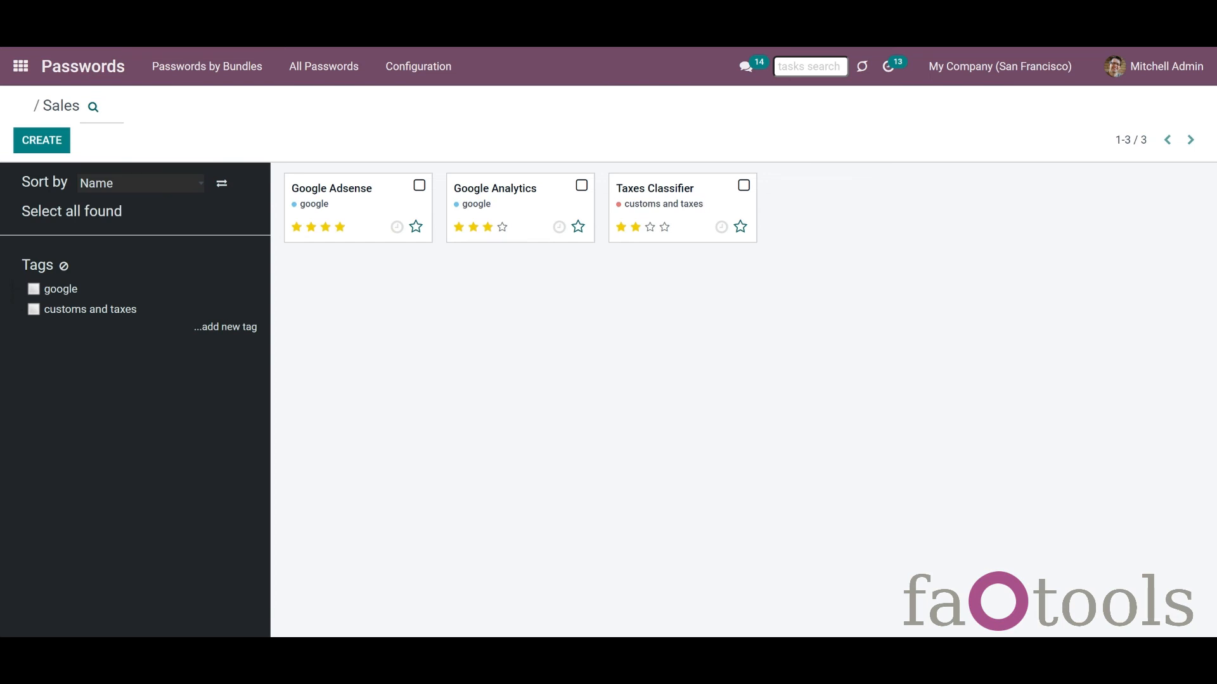
pyautogui.click(419, 185)
pyautogui.click(1008, 215)
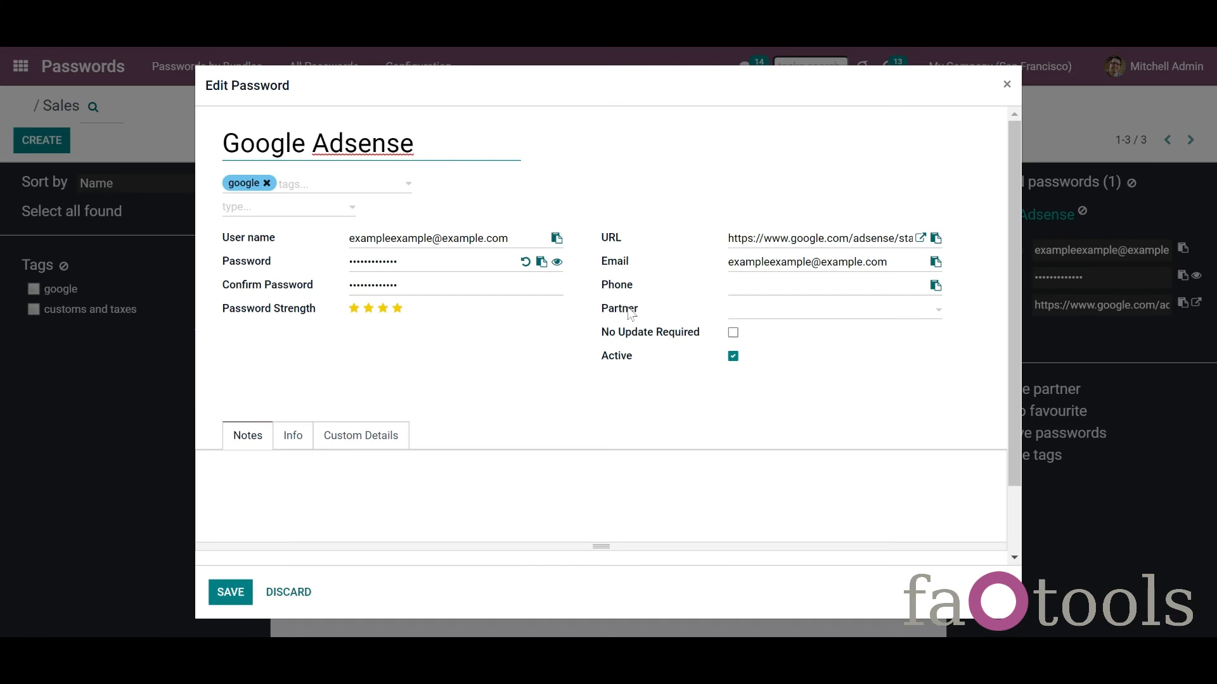
pyautogui.click(745, 321)
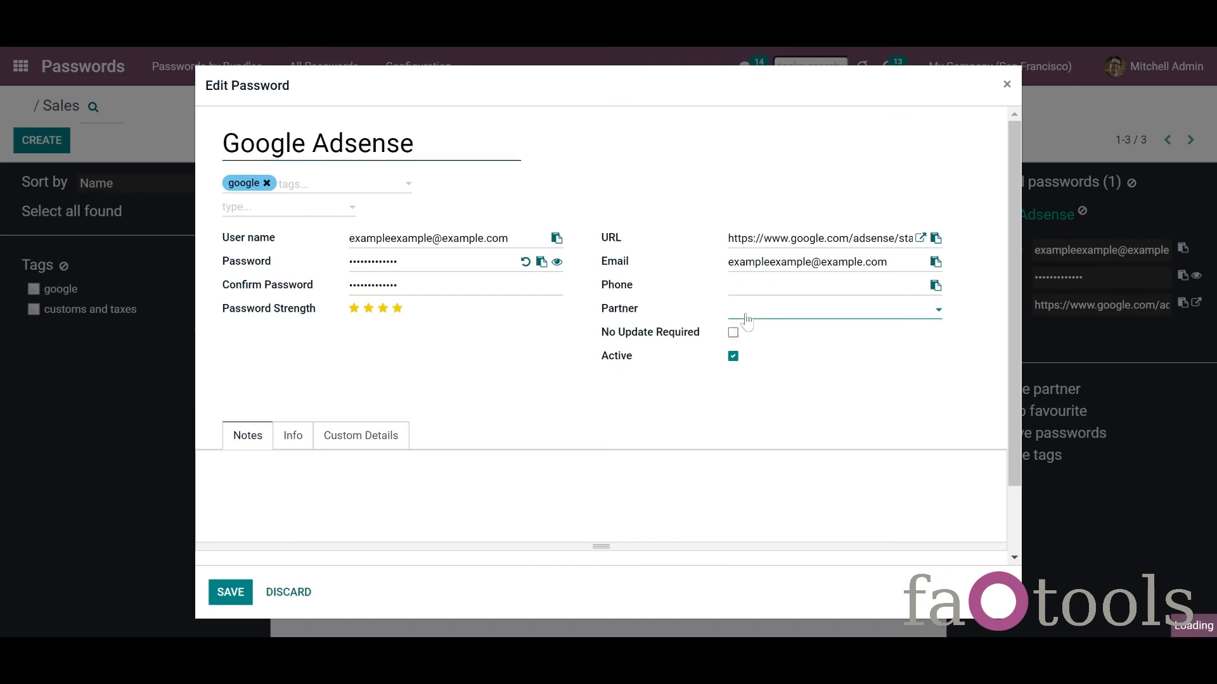
pyautogui.click(937, 310)
pyautogui.click(937, 322)
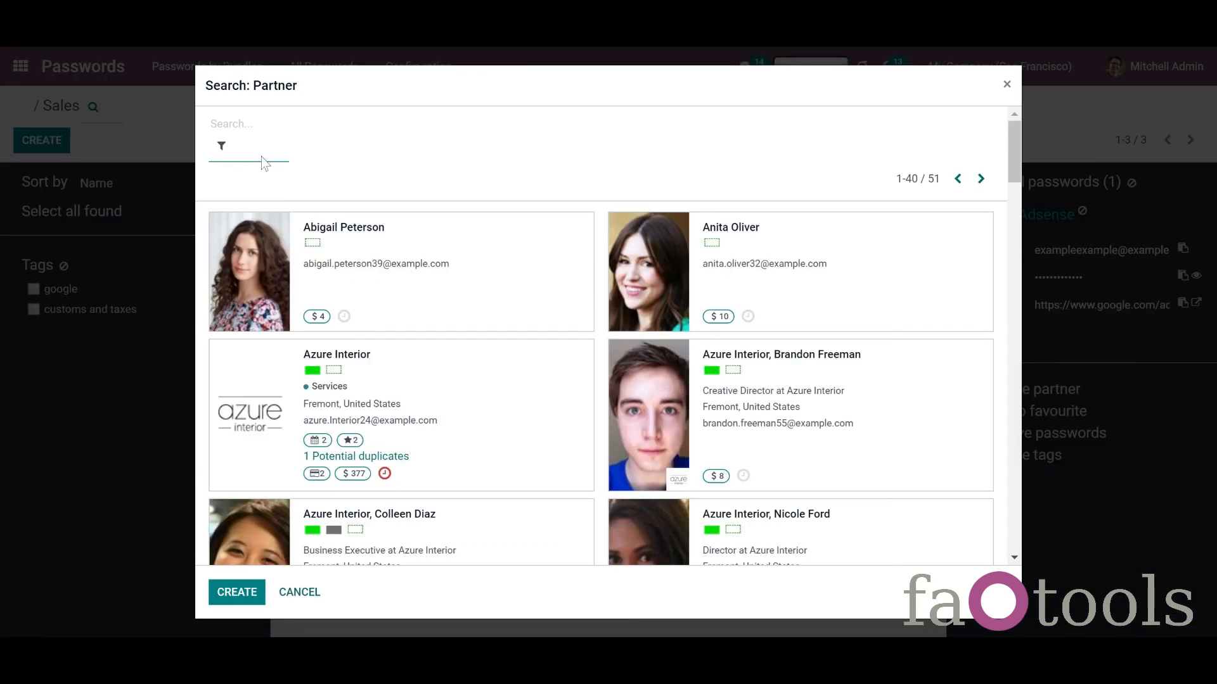
pyautogui.write('az')
pyautogui.click(263, 156)
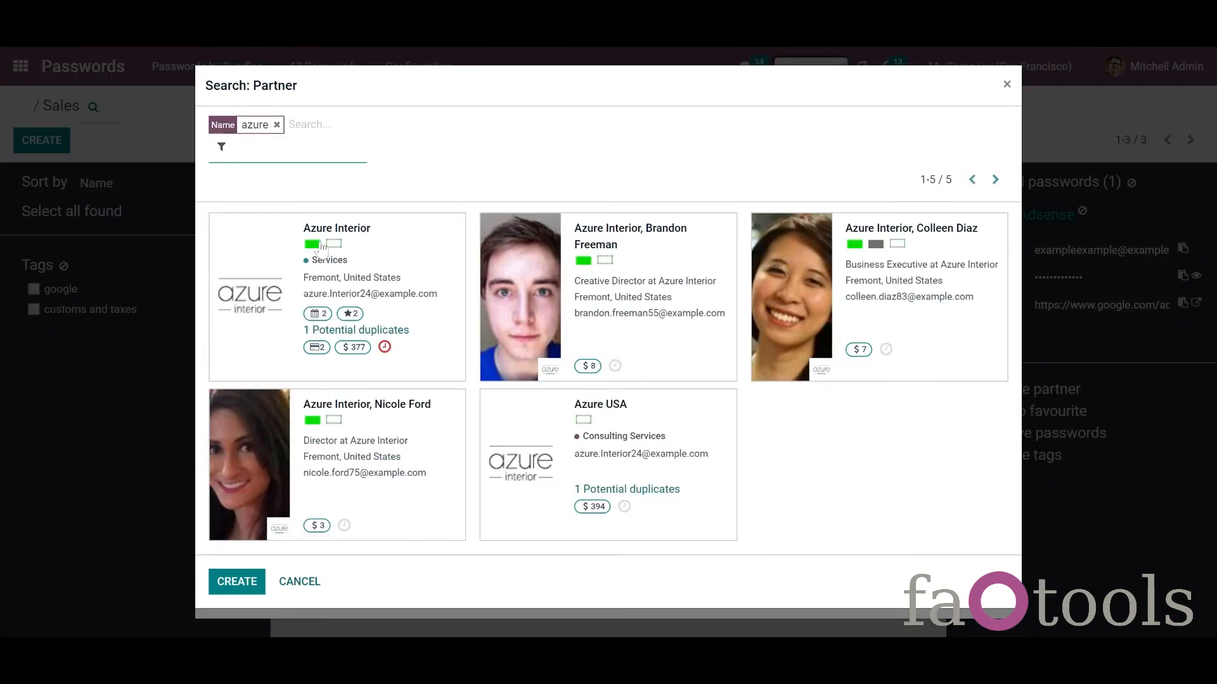
pyautogui.click(266, 282)
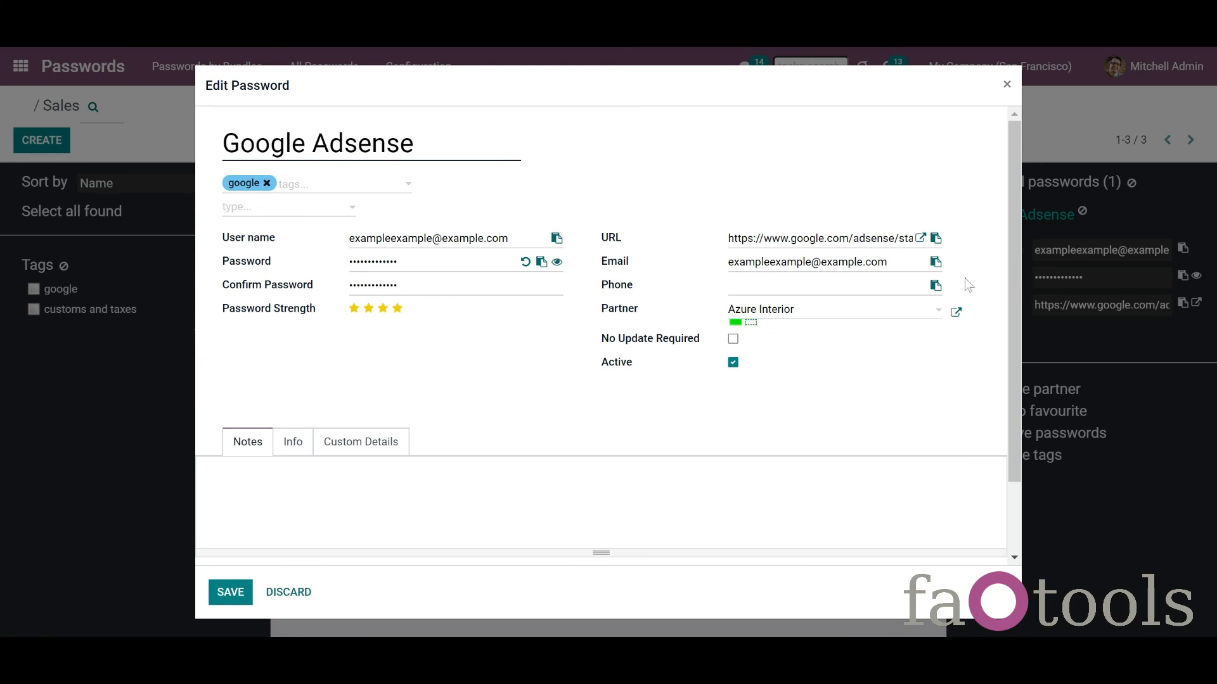
pyautogui.click(243, 594)
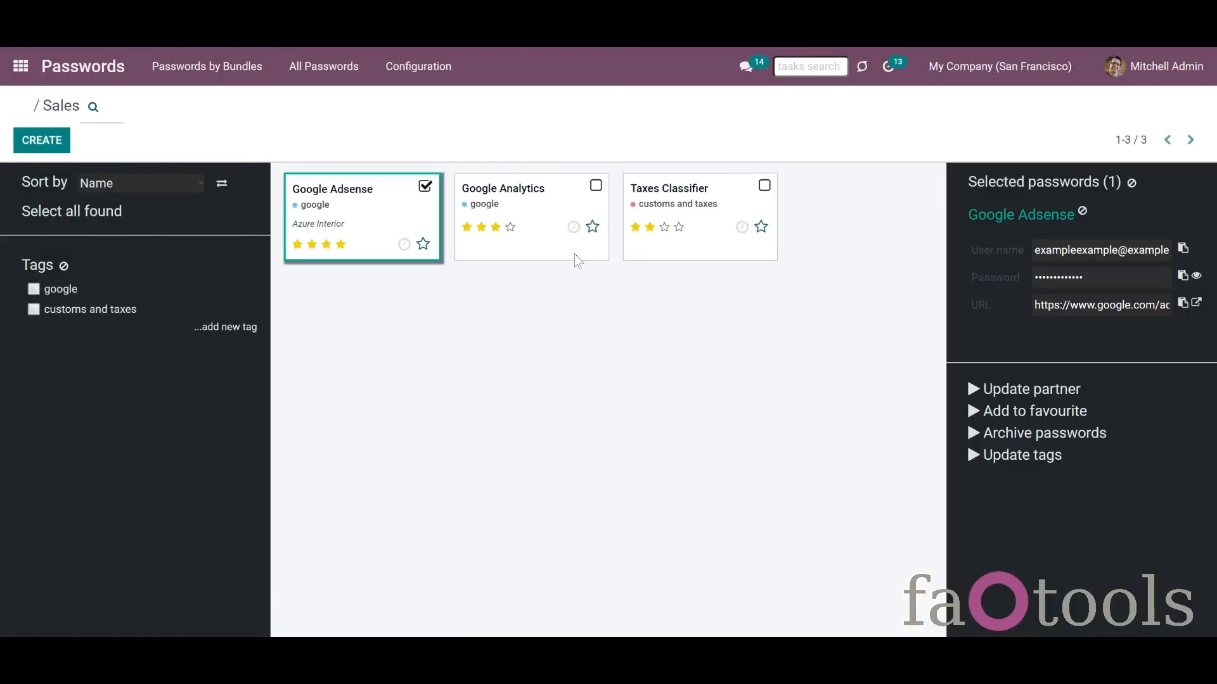
# Step: Select the Google Analytics and Taxes Classifier passwords in the Sales bundle
pyautogui.click(595, 190)
pyautogui.click(757, 187)
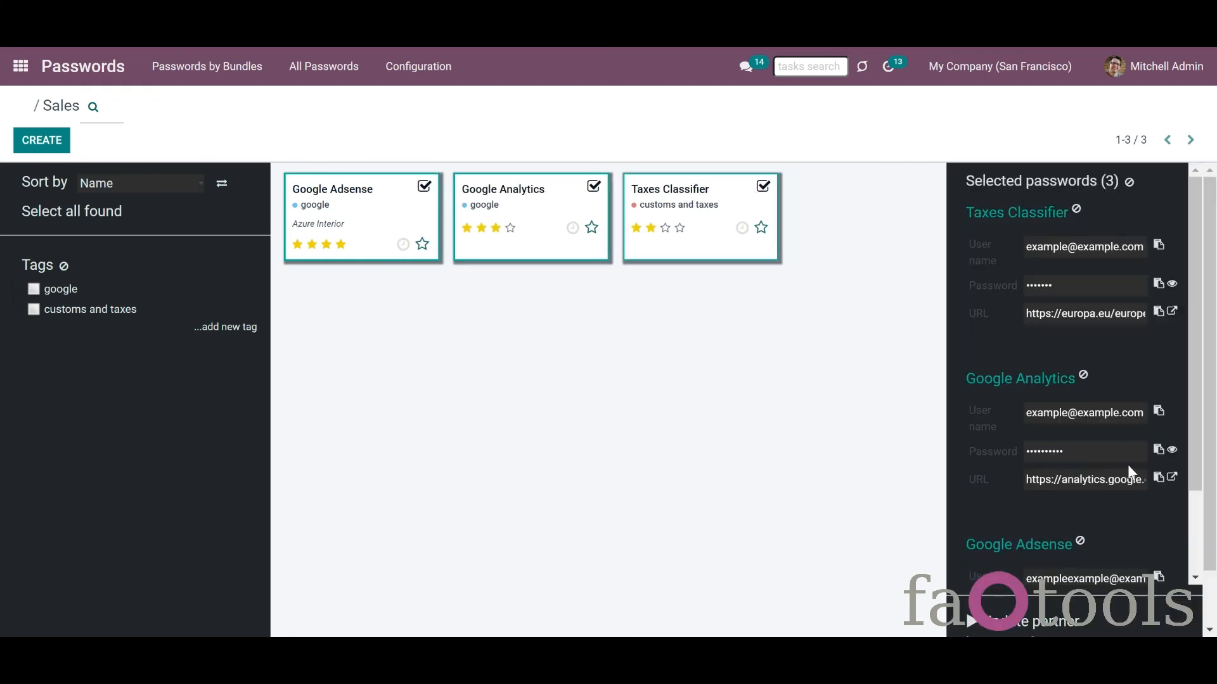
pyautogui.scroll(-2, 1206, 523)
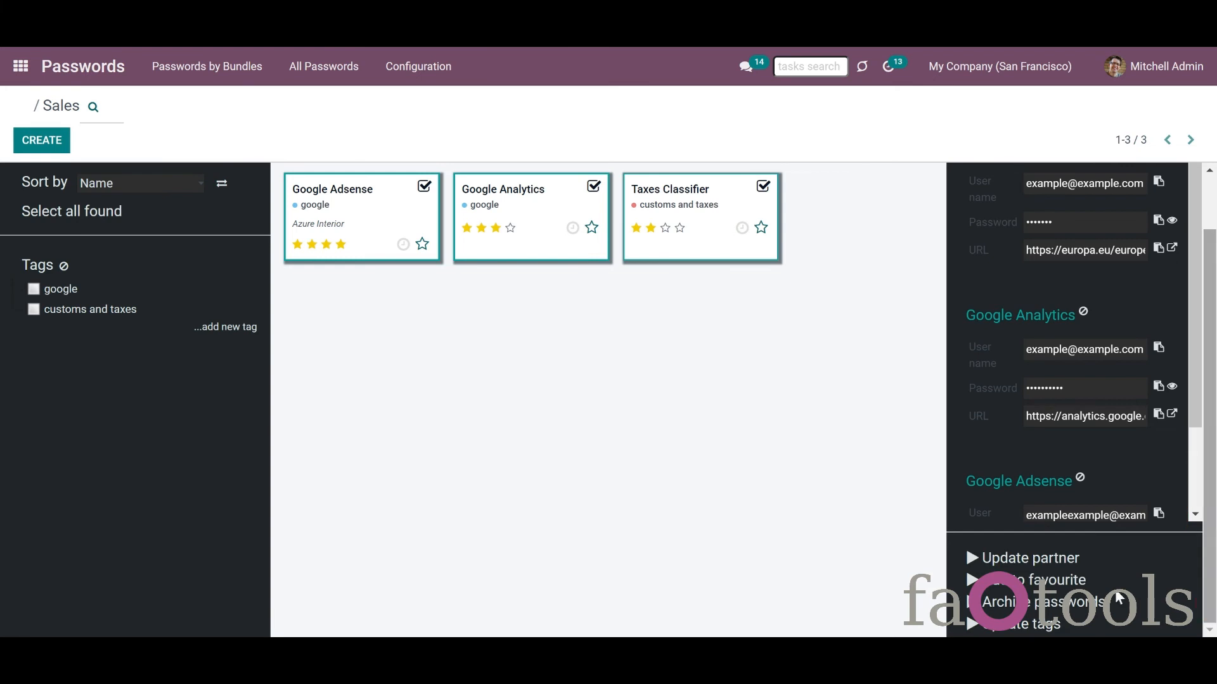
# Step: Set Azure Interior as the new partner for the selected passwords and save
pyautogui.click(1033, 558)
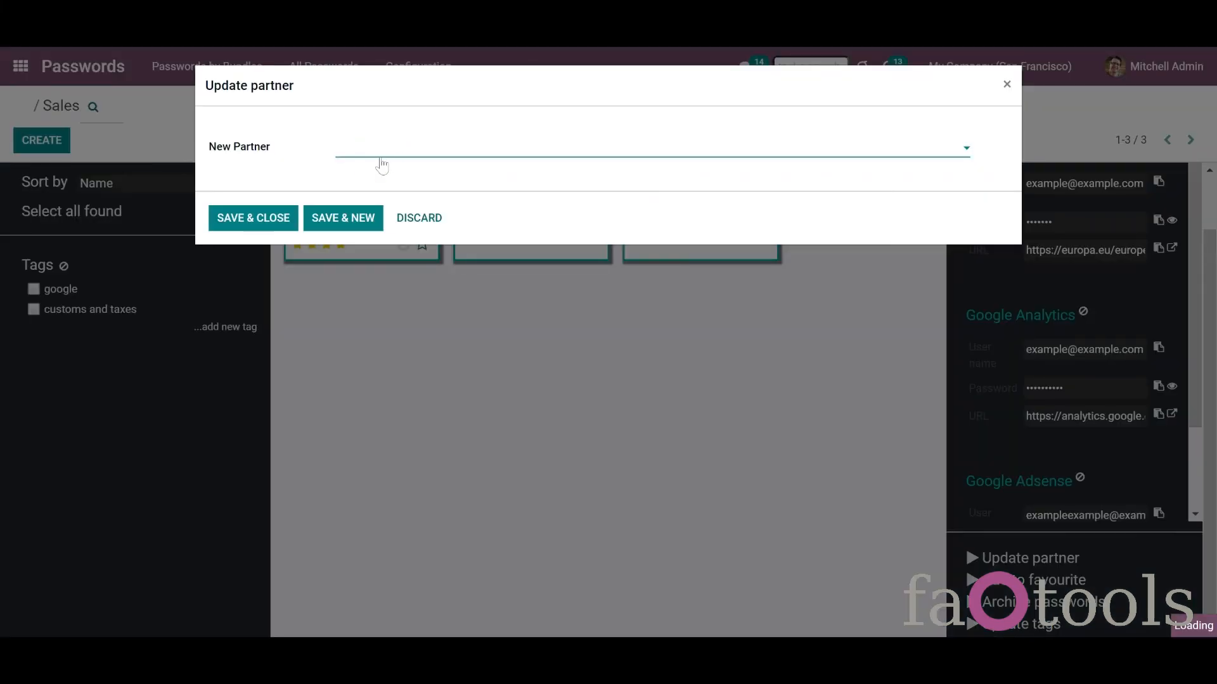
pyautogui.click(381, 156)
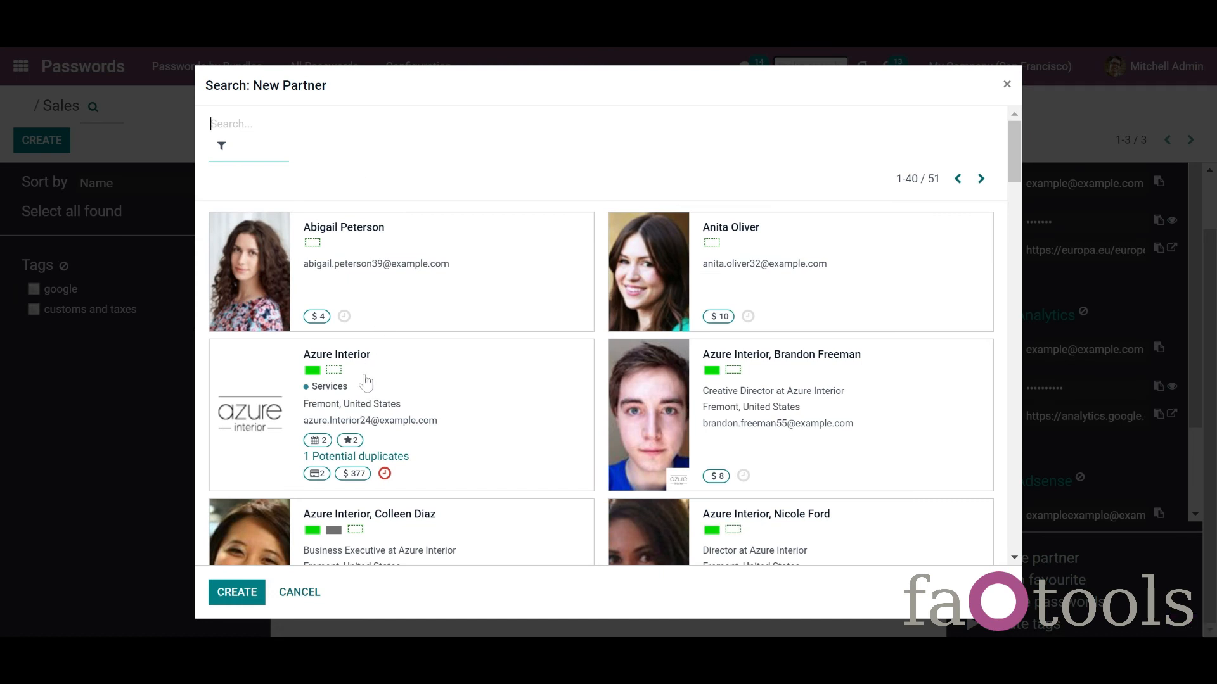
pyautogui.click(365, 381)
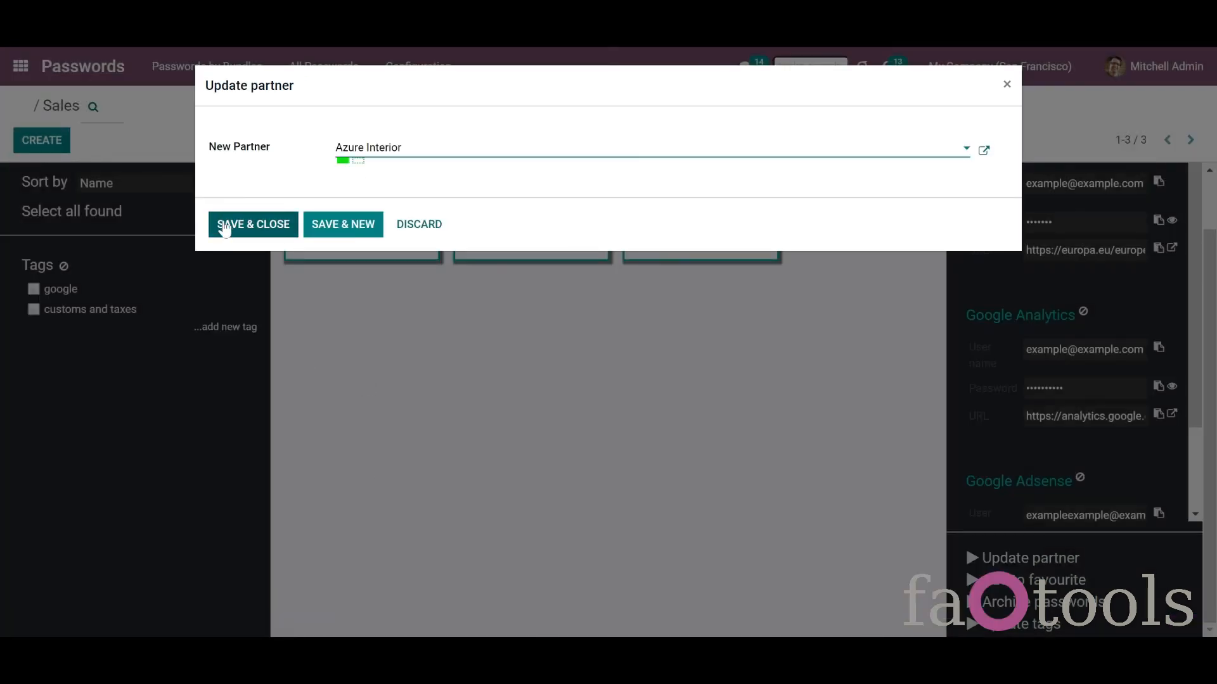
pyautogui.click(219, 227)
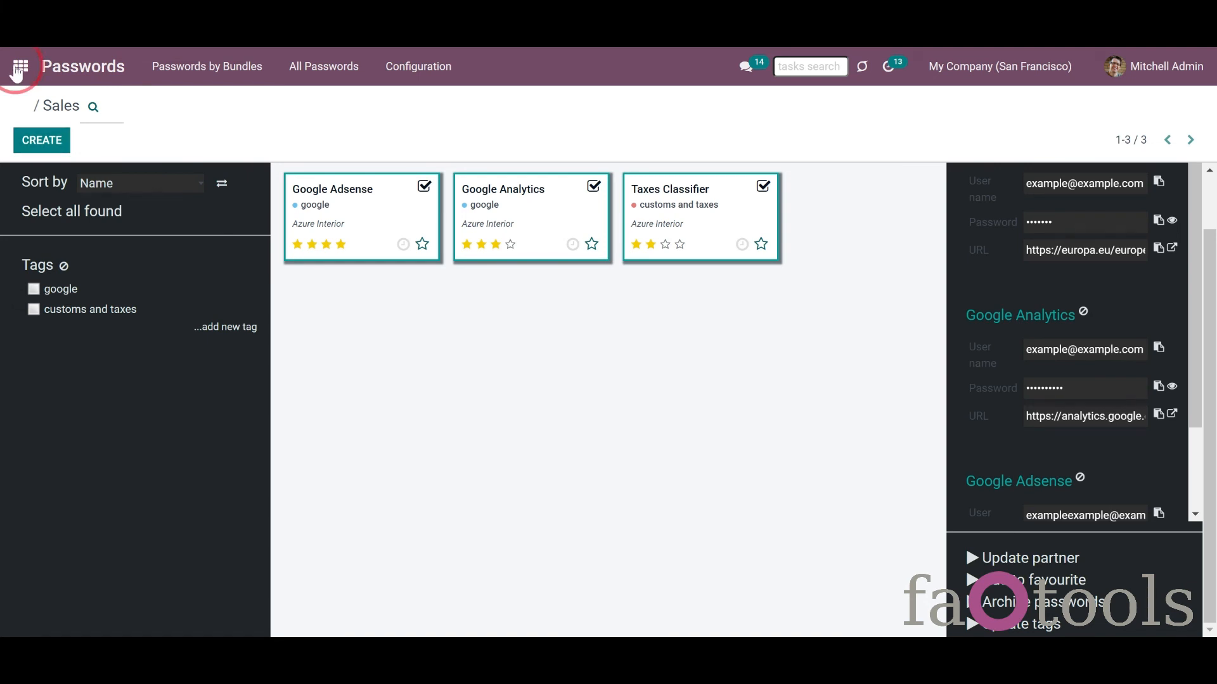
# Step: Open the Azure Interior contact in Contacts and view the passwords linked to it
pyautogui.click(20, 66)
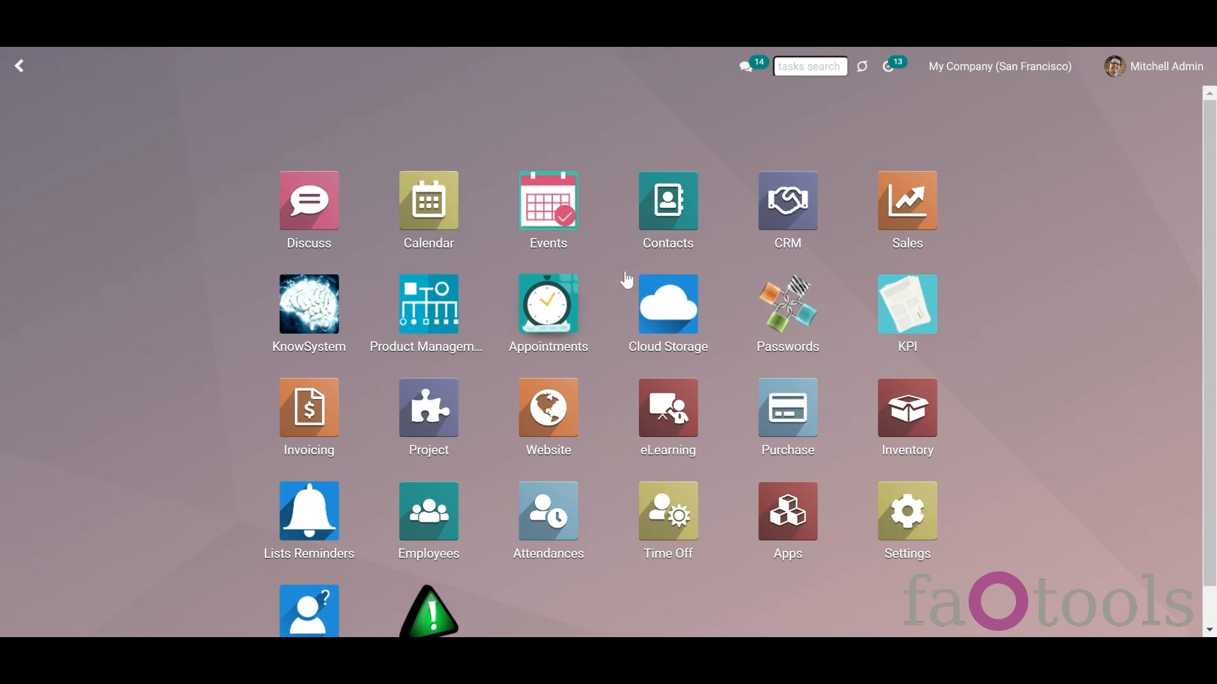
pyautogui.click(683, 227)
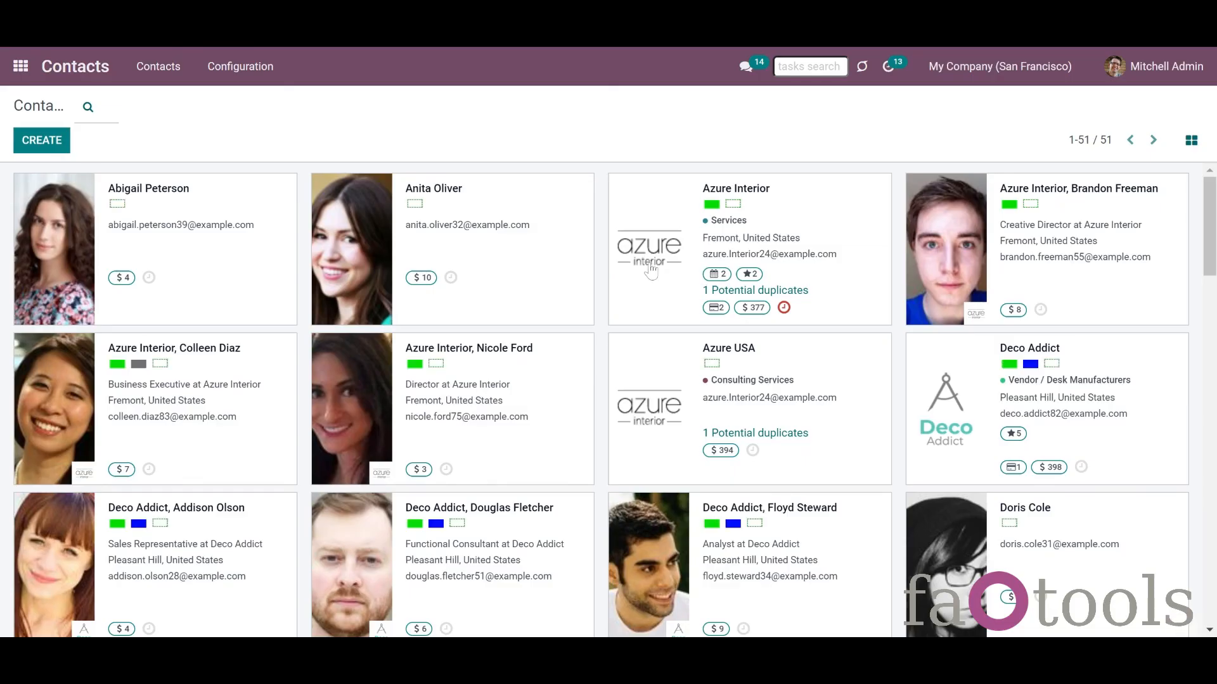
pyautogui.click(651, 271)
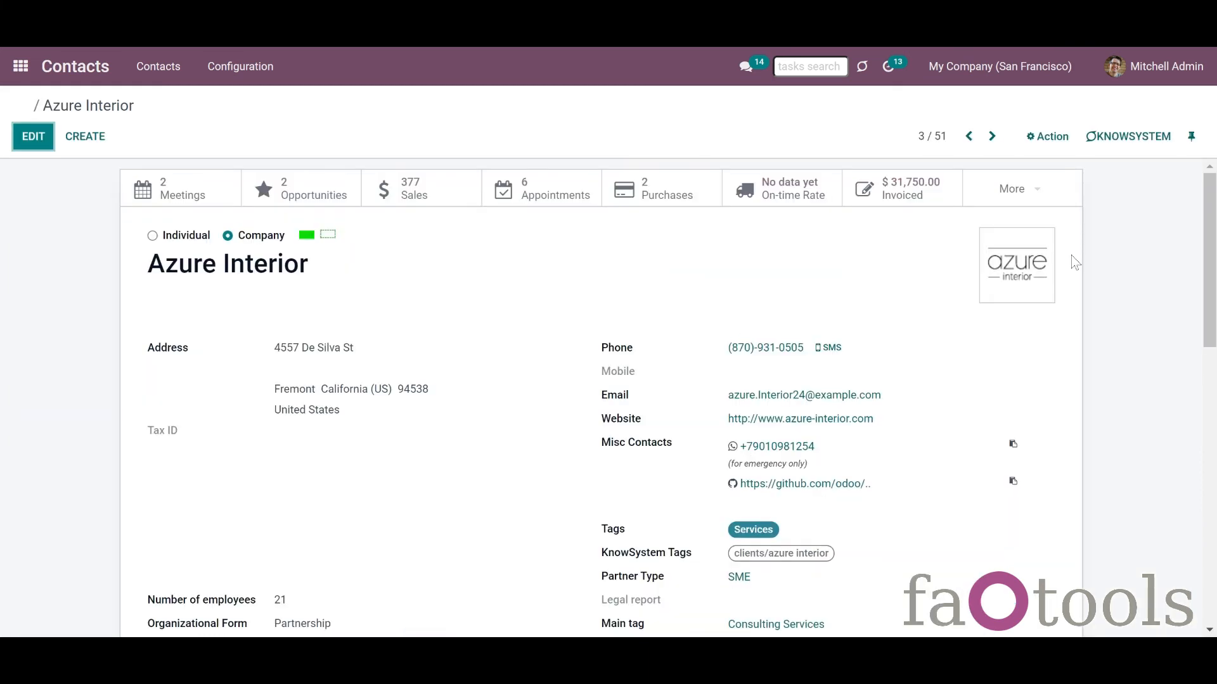
pyautogui.click(1035, 193)
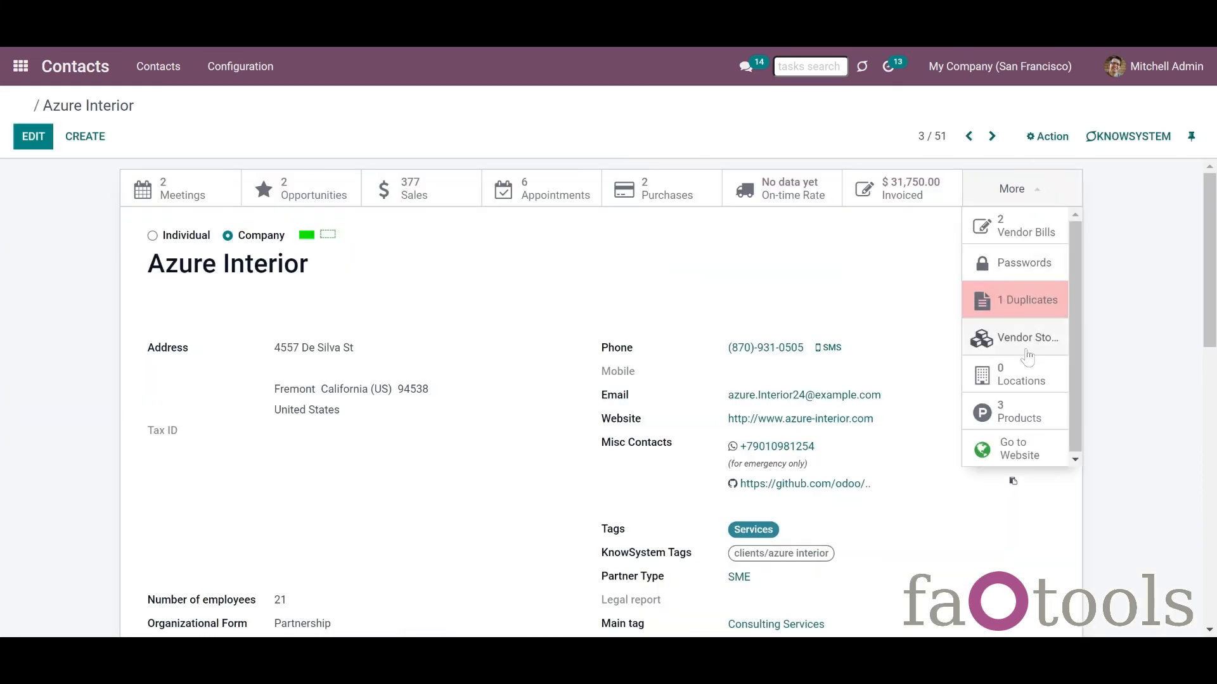
pyautogui.click(1046, 274)
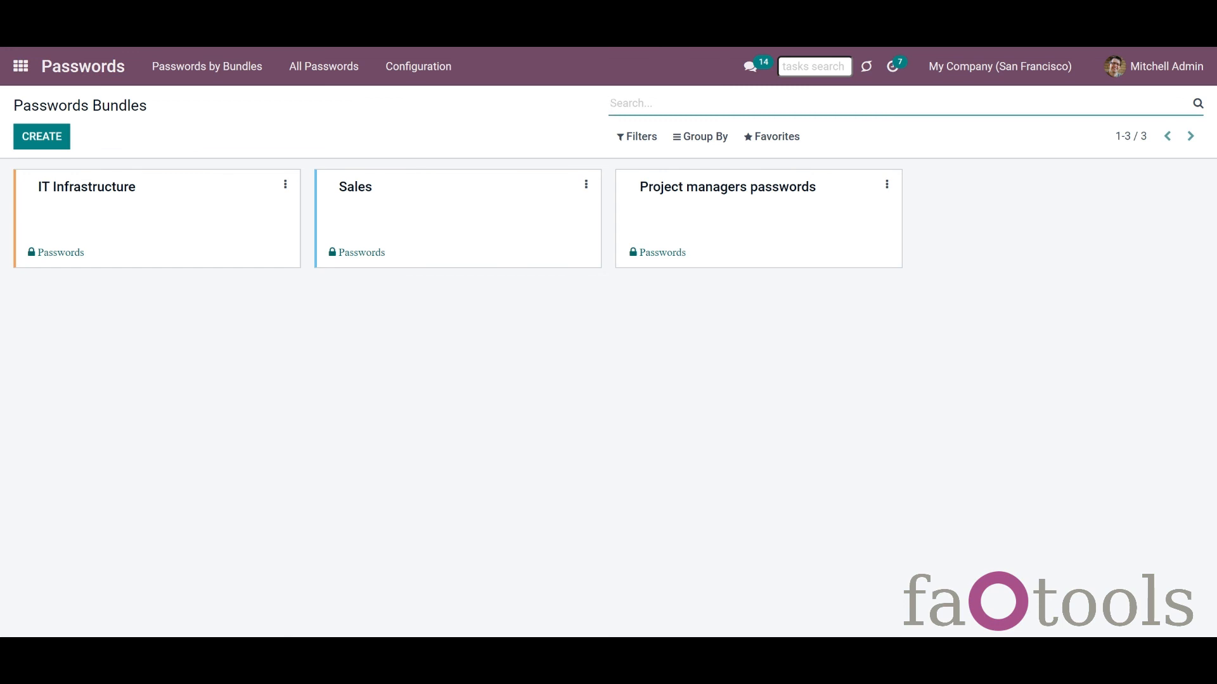
# Step: Create and save a new password type named 'Frequently used'
pyautogui.click(421, 65)
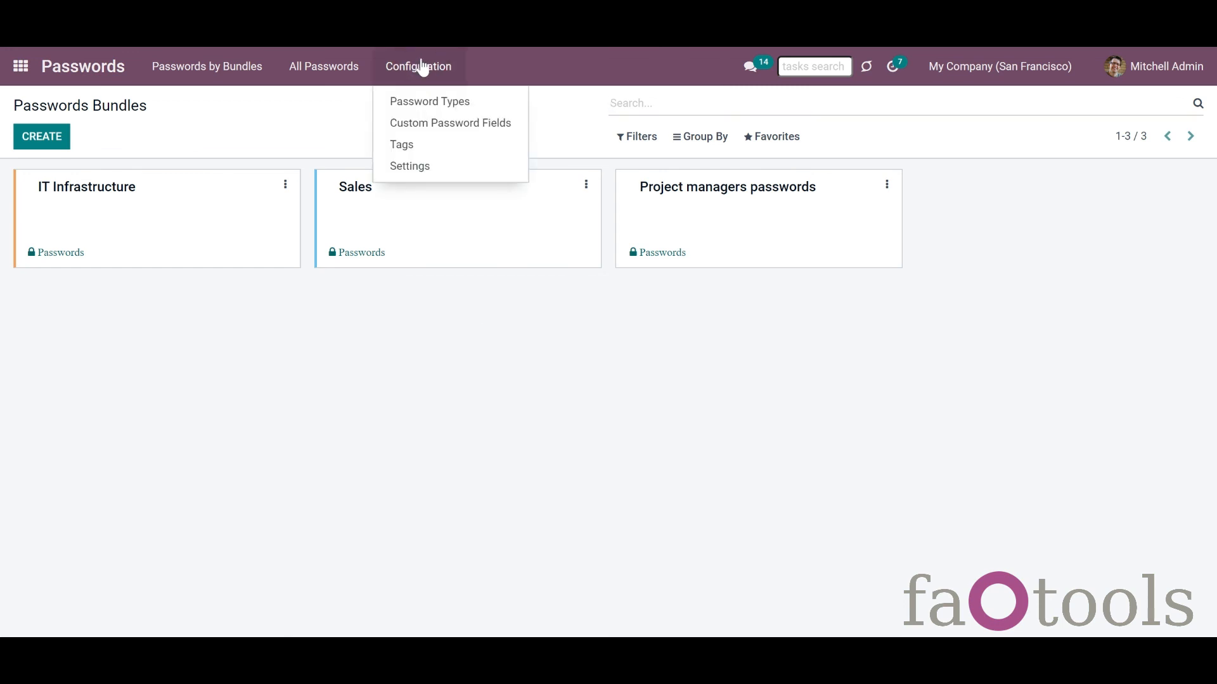
pyautogui.click(423, 108)
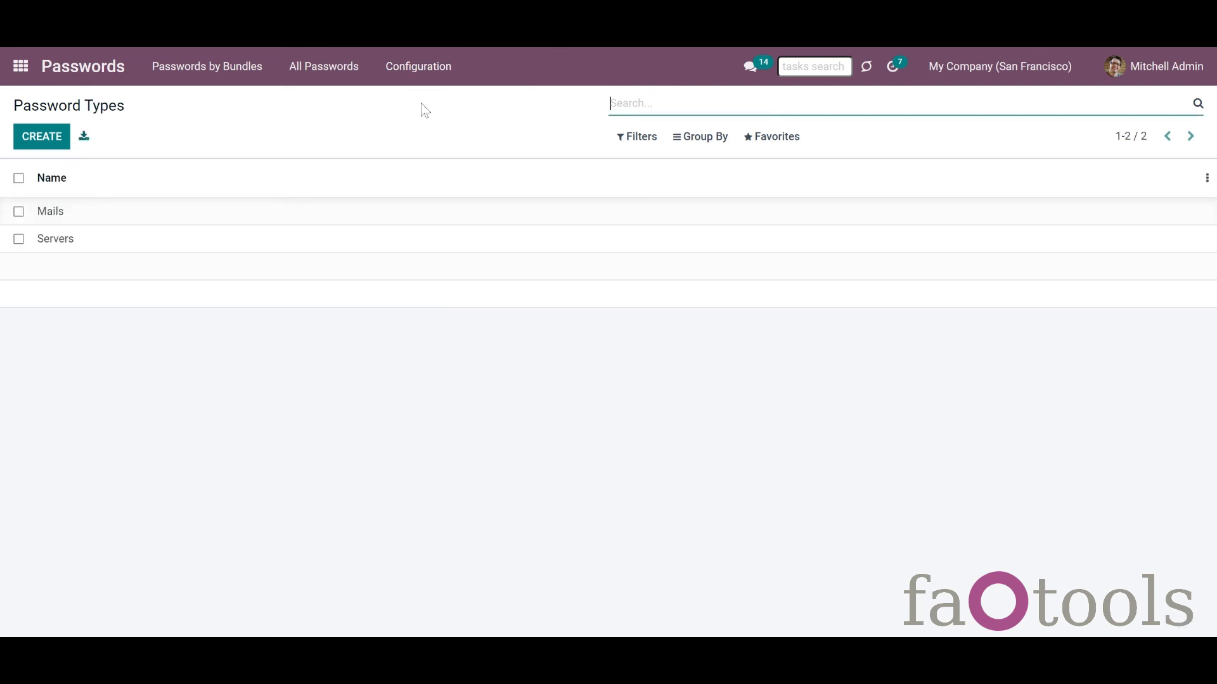
pyautogui.click(41, 138)
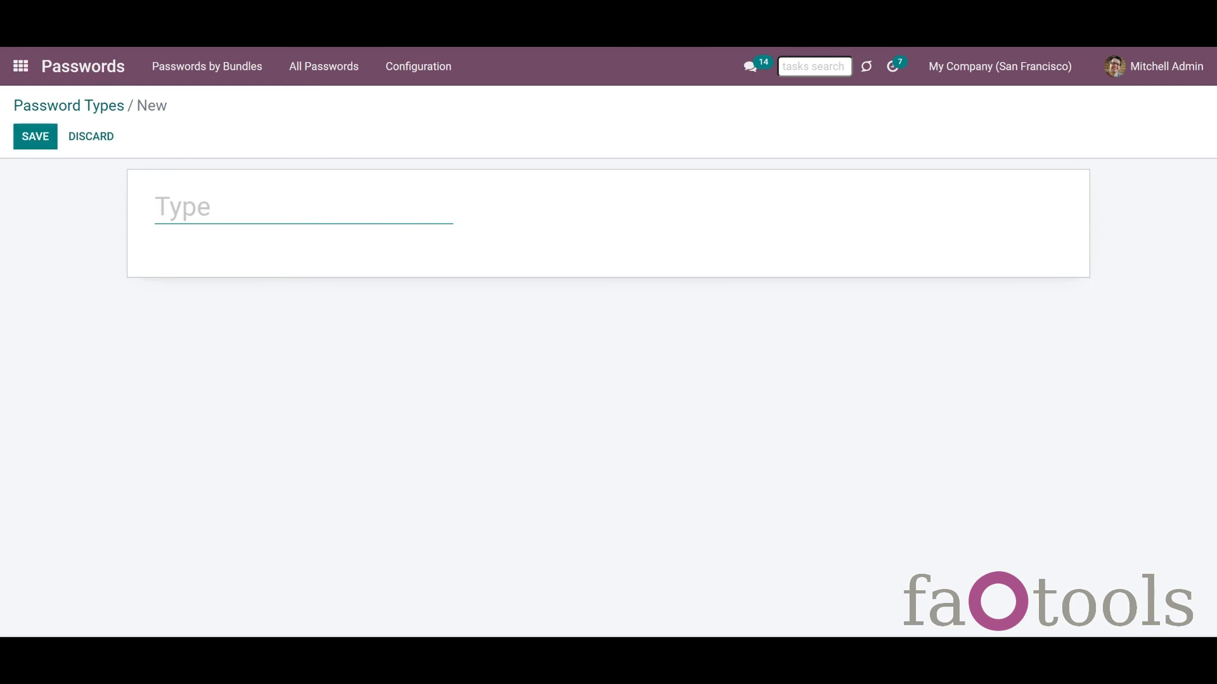
pyautogui.write('Frequently used')
pyautogui.click(45, 144)
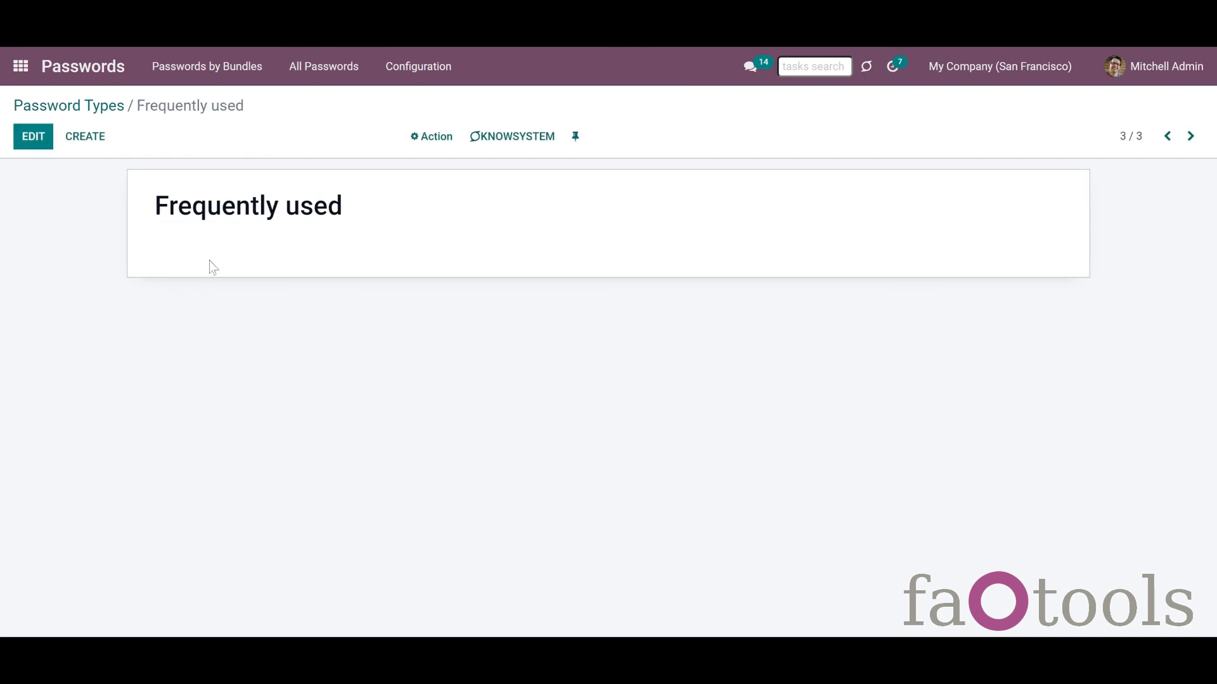
pyautogui.click(415, 64)
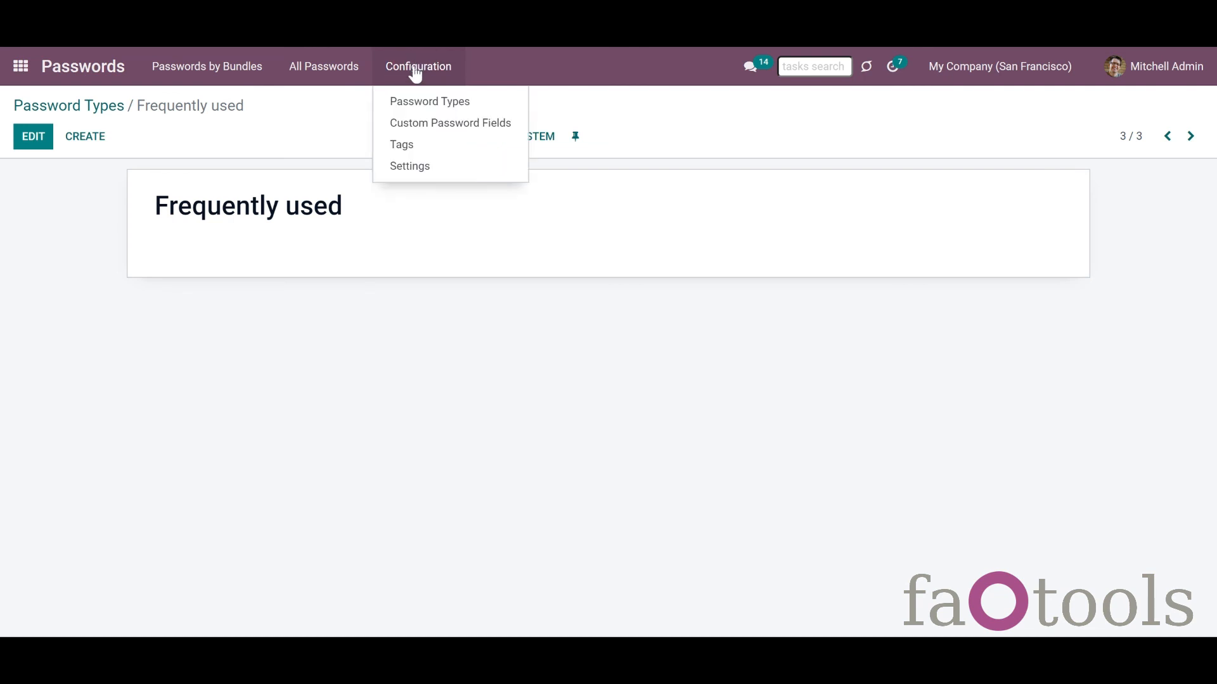
pyautogui.click(429, 126)
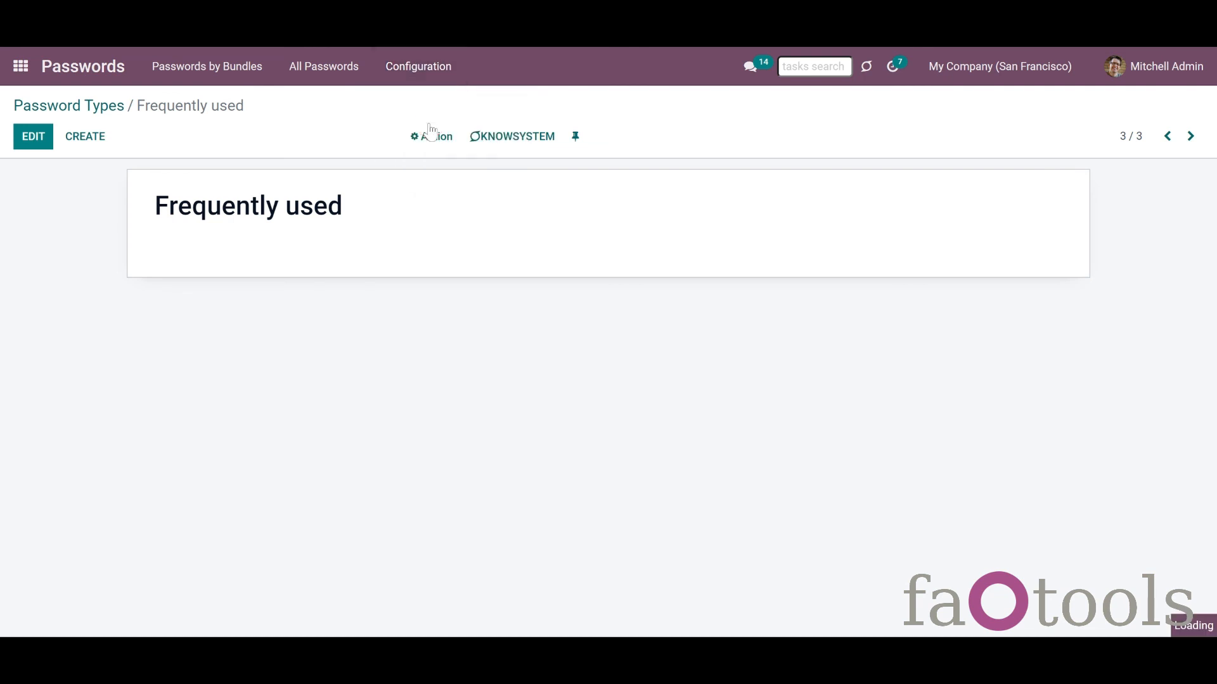
# Step: Create a Single Line Text custom field 'Information about the resource' for Frequently used passwords
pyautogui.click(39, 146)
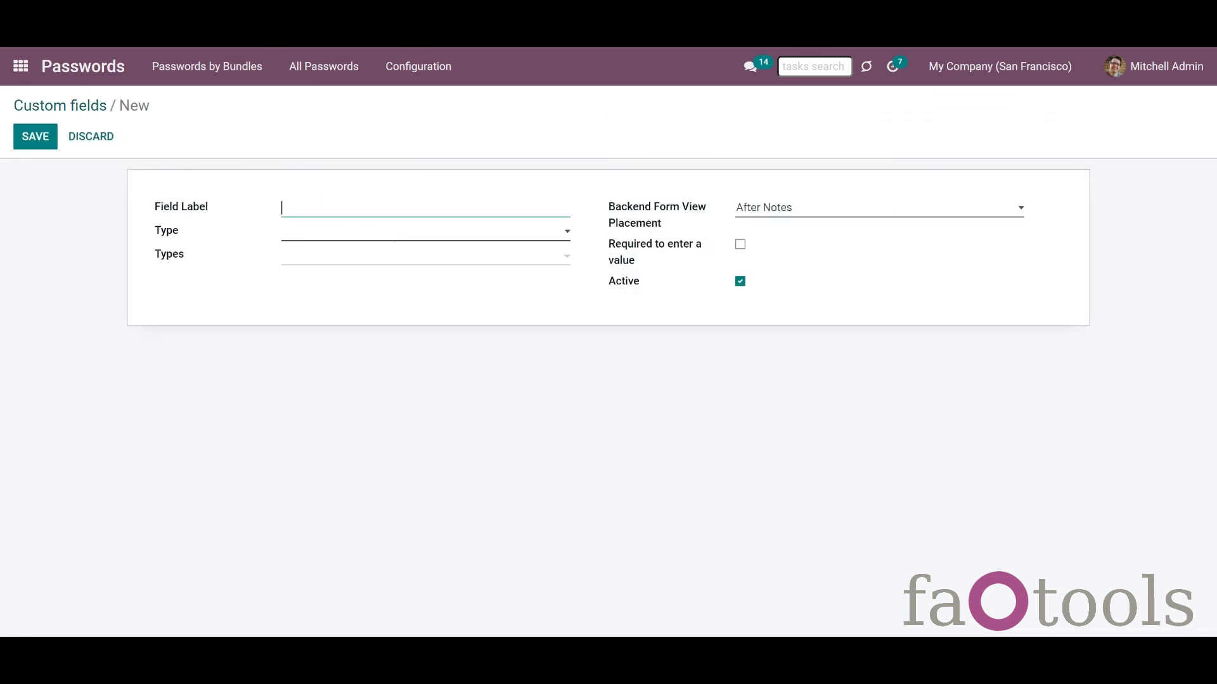
pyautogui.write('Information about the resource')
pyautogui.click(434, 235)
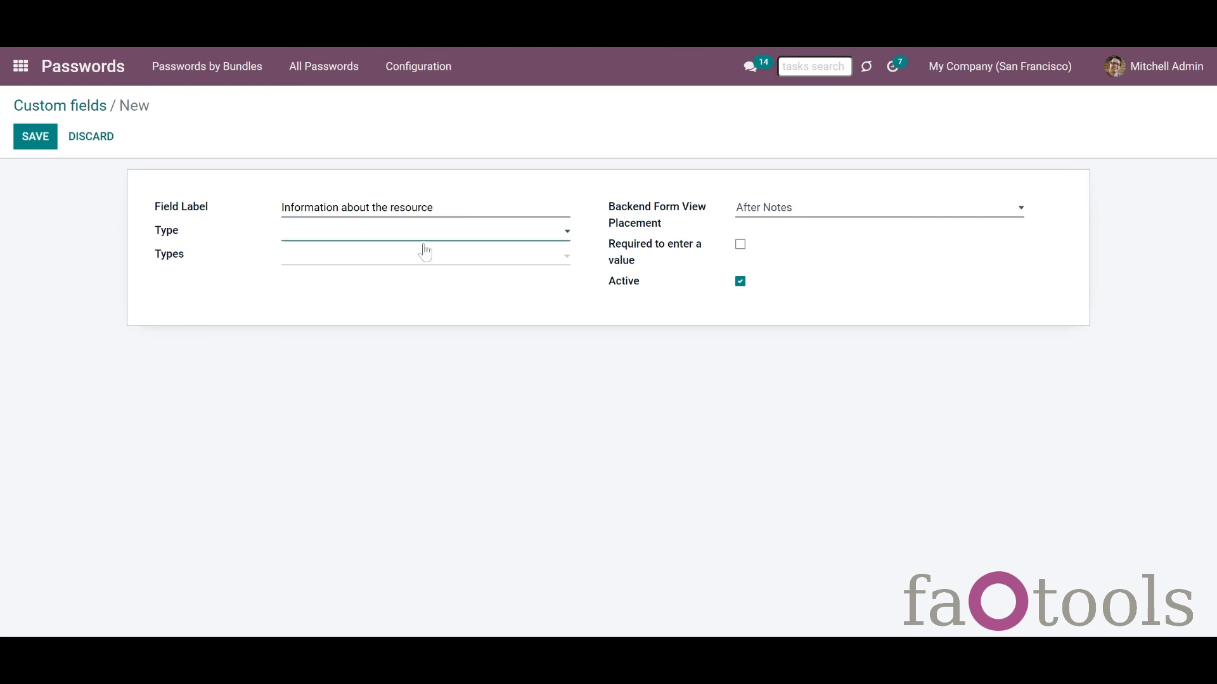
pyautogui.click(425, 253)
pyautogui.click(404, 254)
pyautogui.click(337, 266)
pyautogui.click(334, 261)
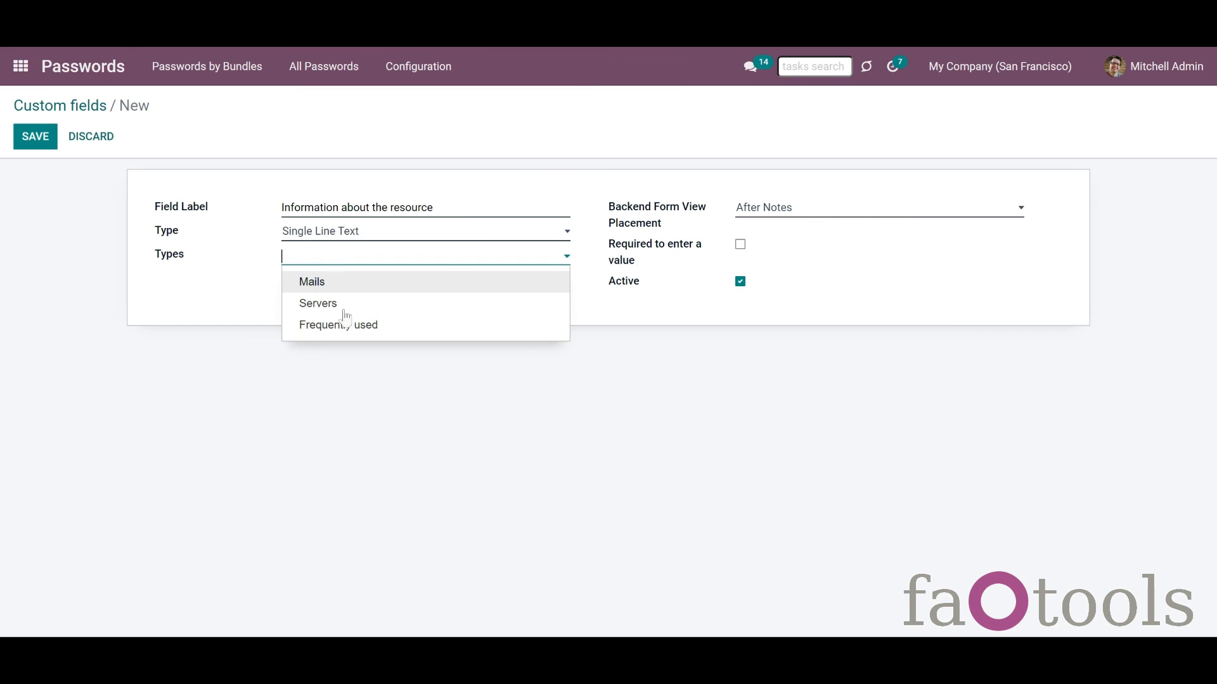
pyautogui.click(356, 333)
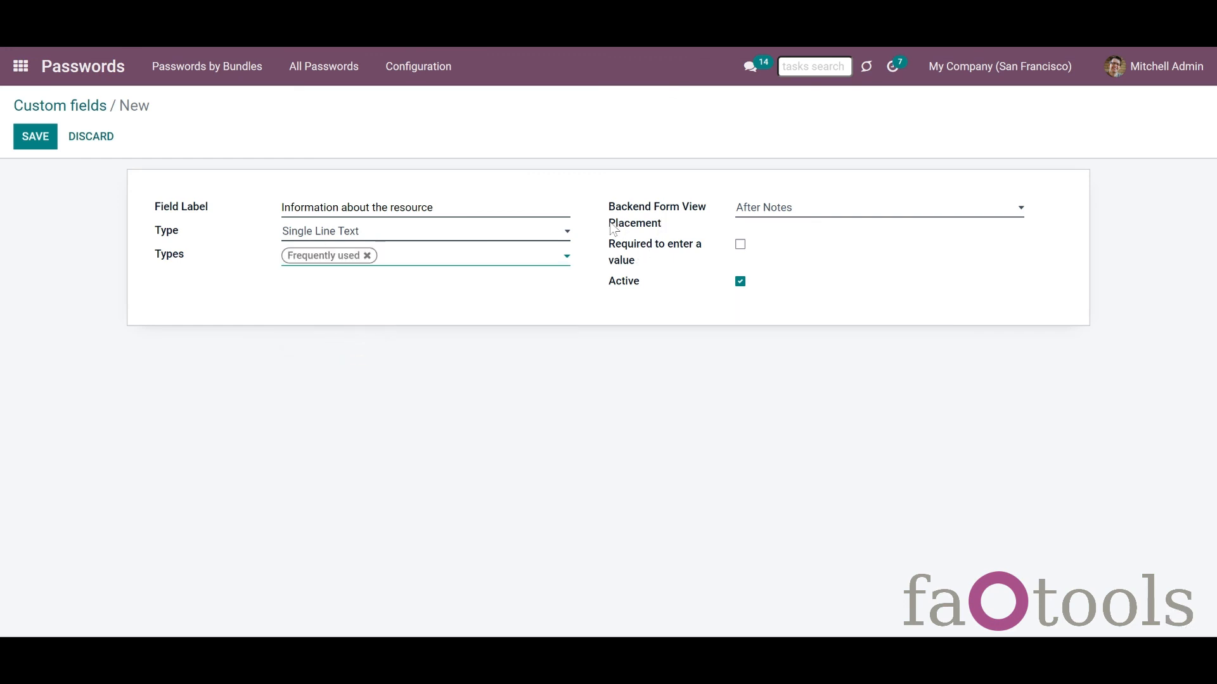
# Step: Place the field in the right column, make it required, and save
pyautogui.click(818, 216)
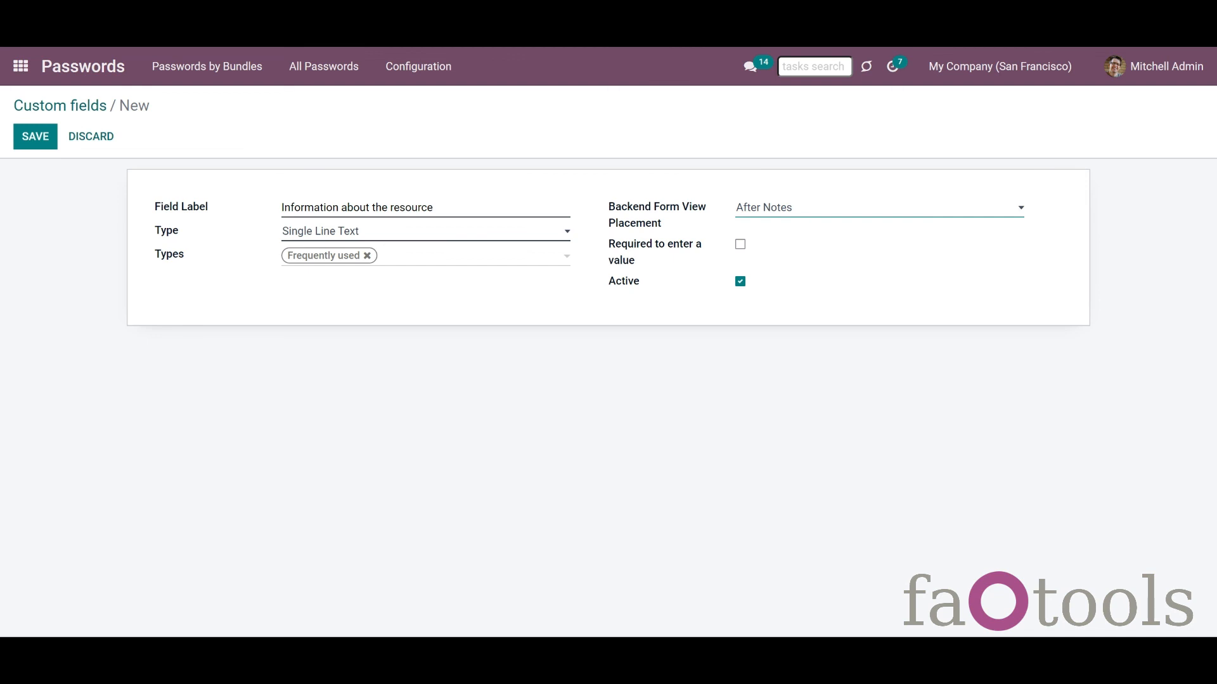
pyautogui.press('Up')
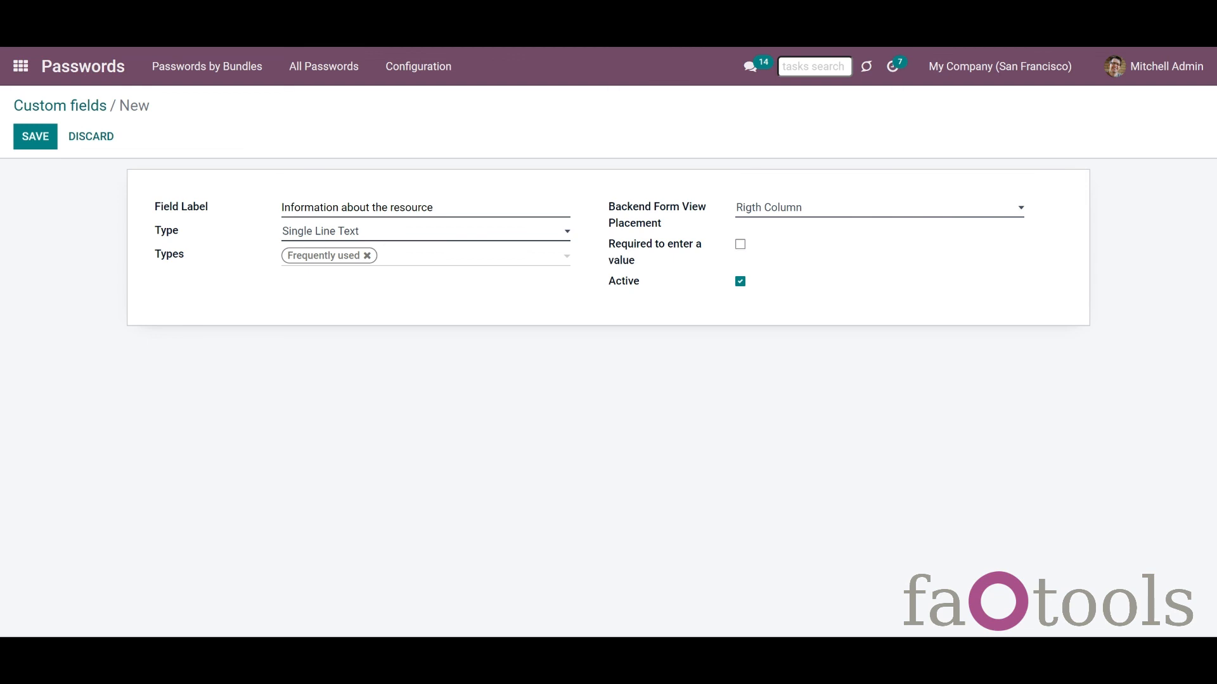
pyautogui.click(739, 244)
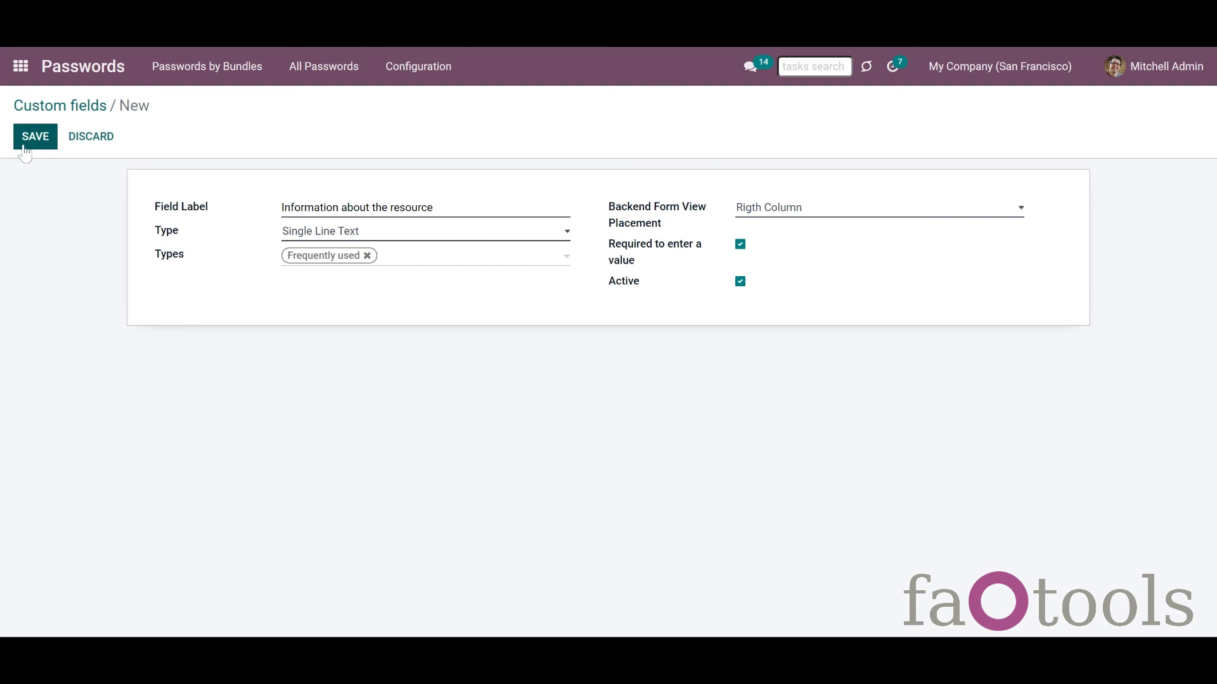
pyautogui.click(26, 143)
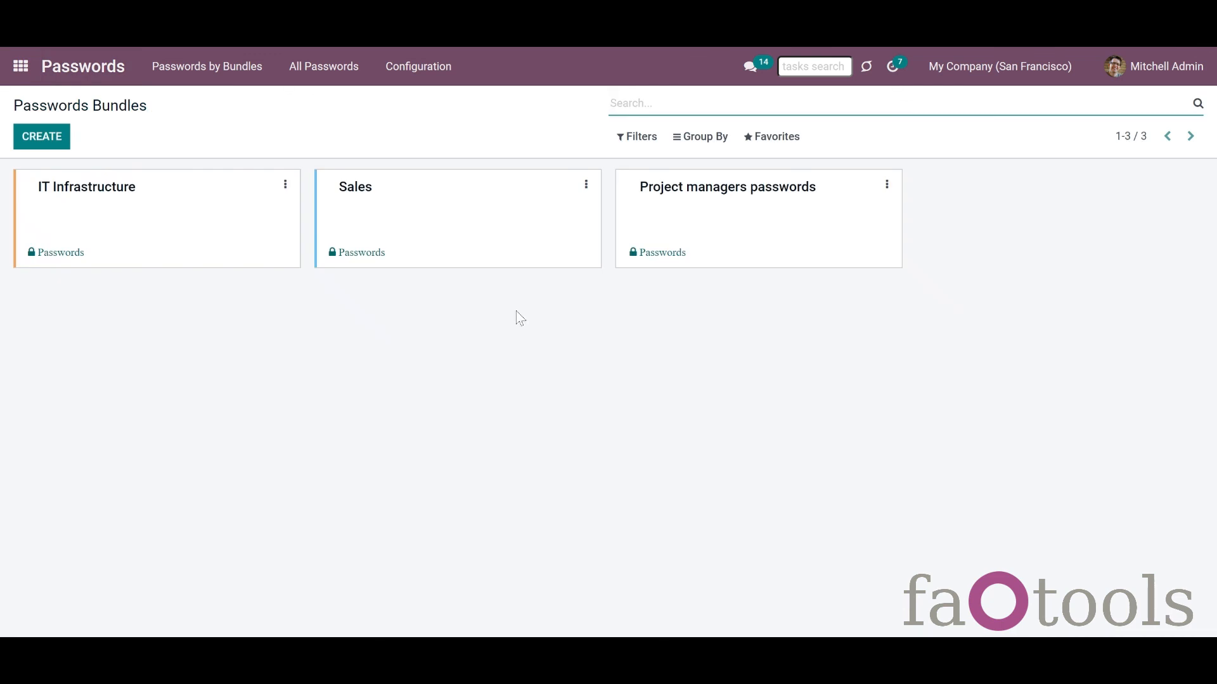
# Step: Unlock the Project managers passwords bundle by entering its bundle password
pyautogui.click(717, 265)
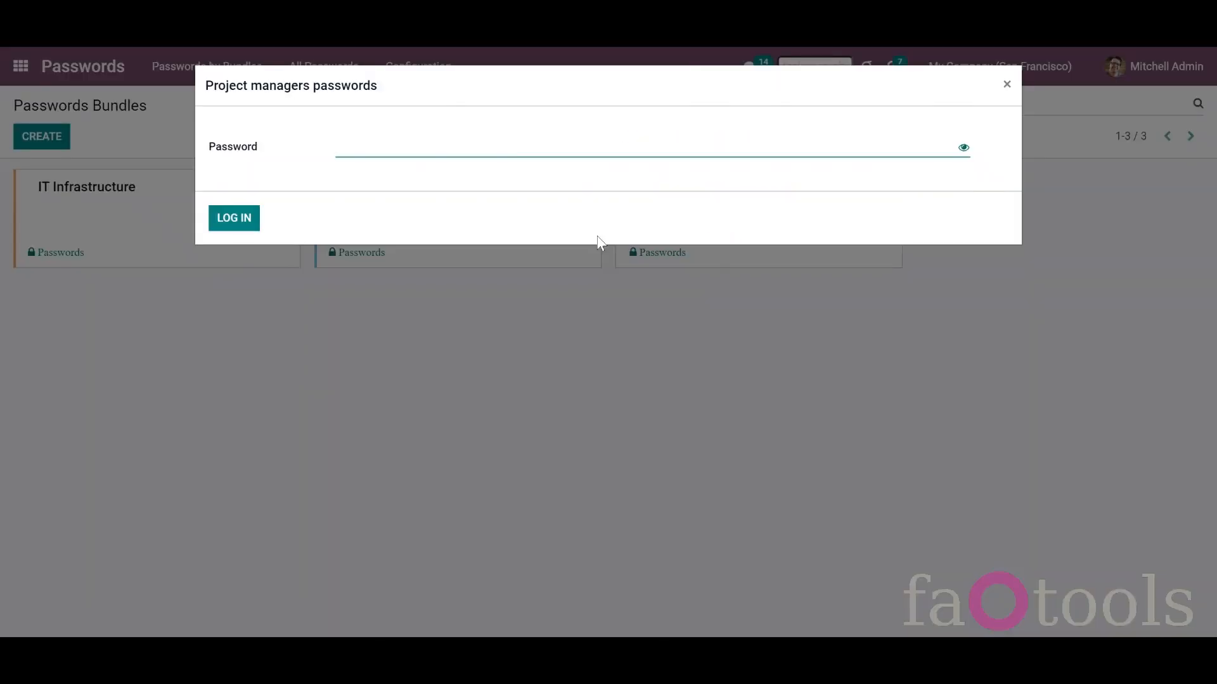
pyautogui.write('123')
pyautogui.press('Return')
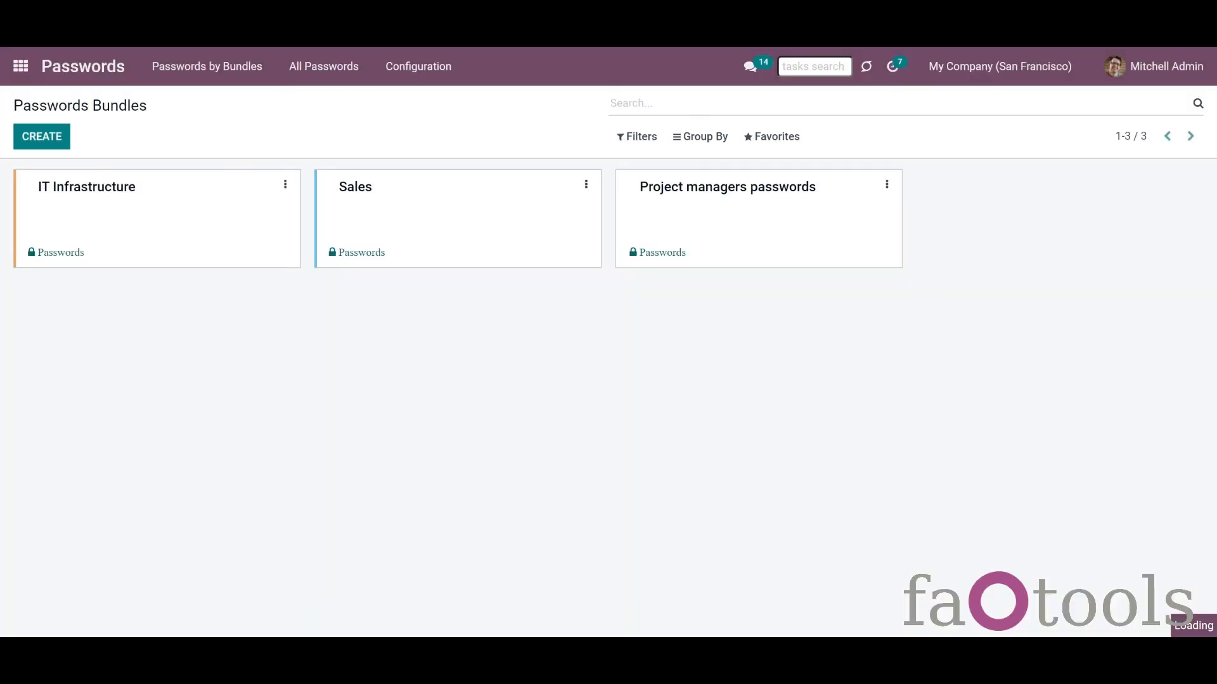
# Step: Change the Gmail password's type to Frequently used and try to save it
pyautogui.click(984, 214)
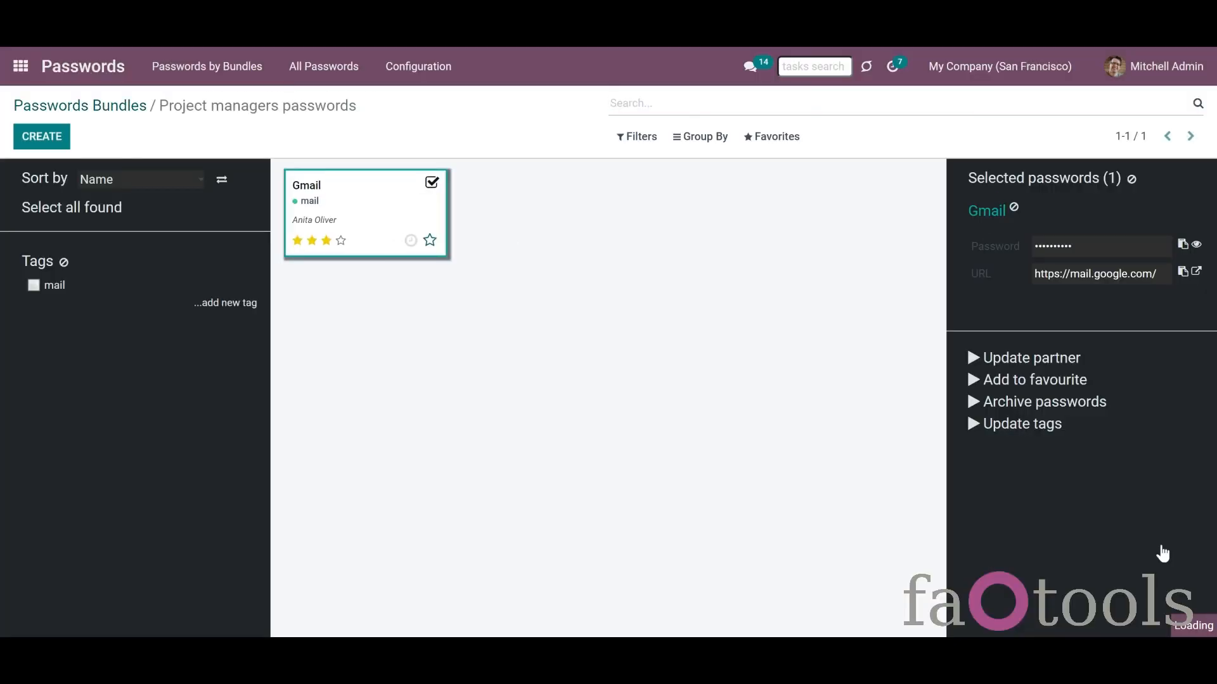
pyautogui.click(282, 214)
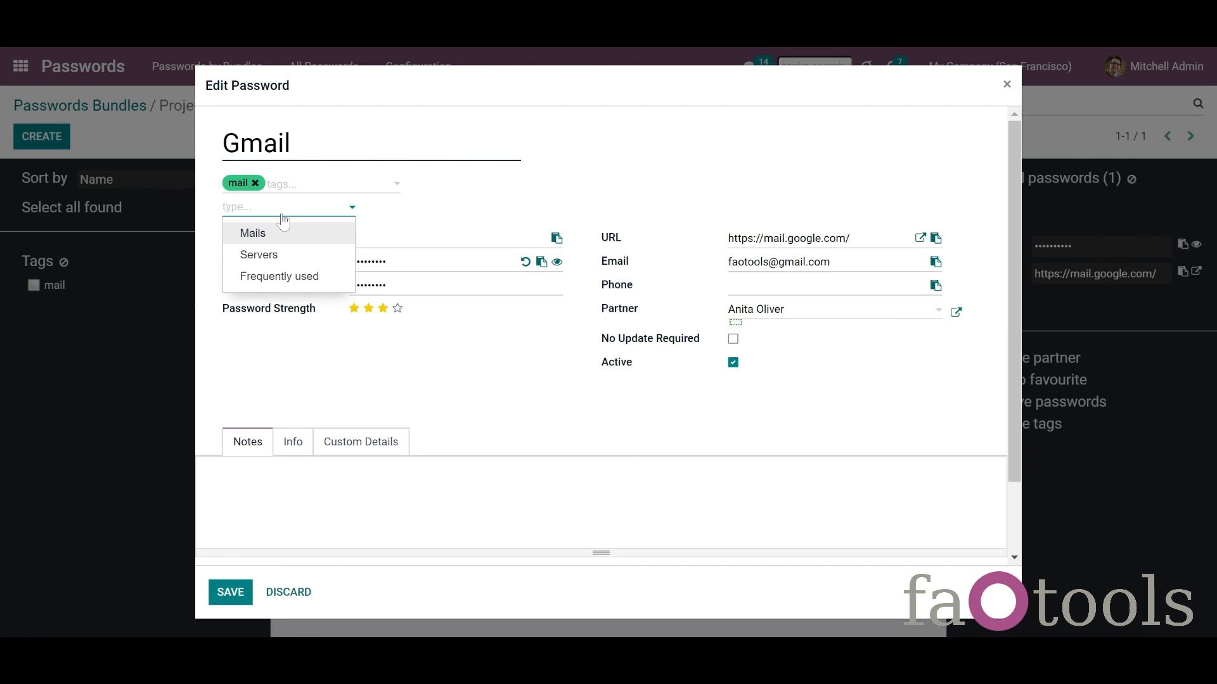
pyautogui.click(291, 277)
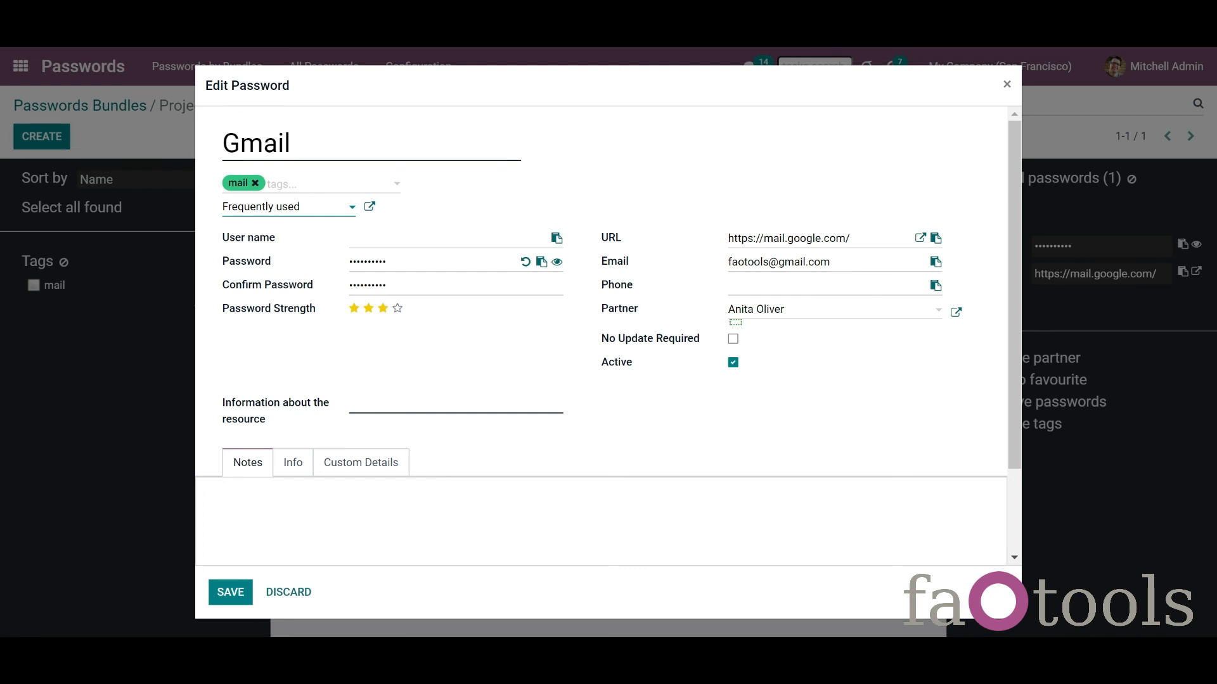
pyautogui.click(229, 600)
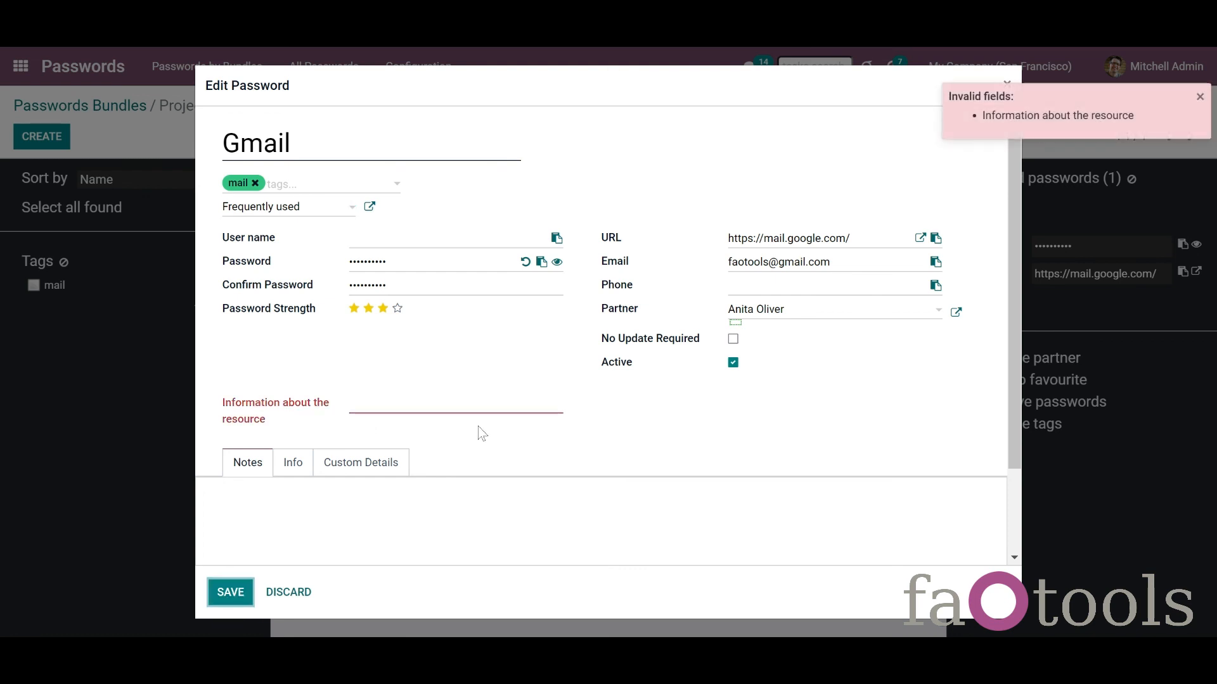